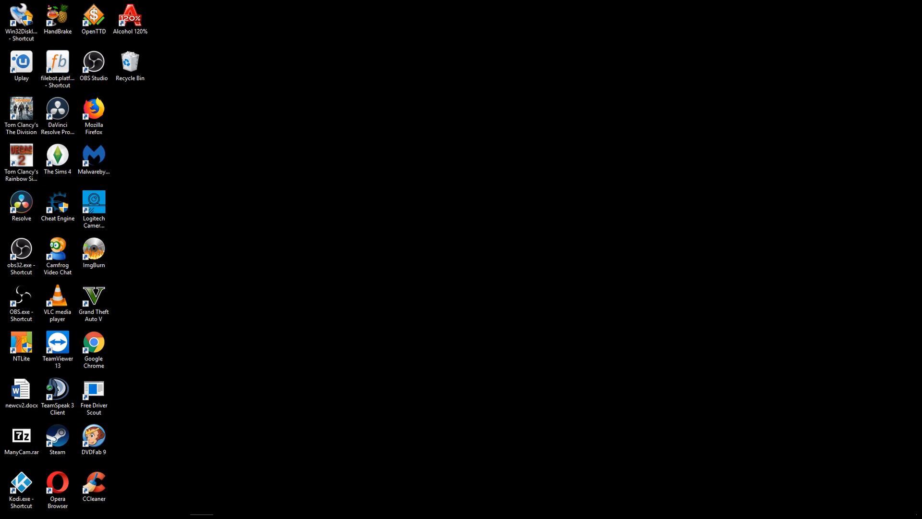
Launch DaVinci Resolve and open Untitled Project from the local database.
double_click(54, 106)
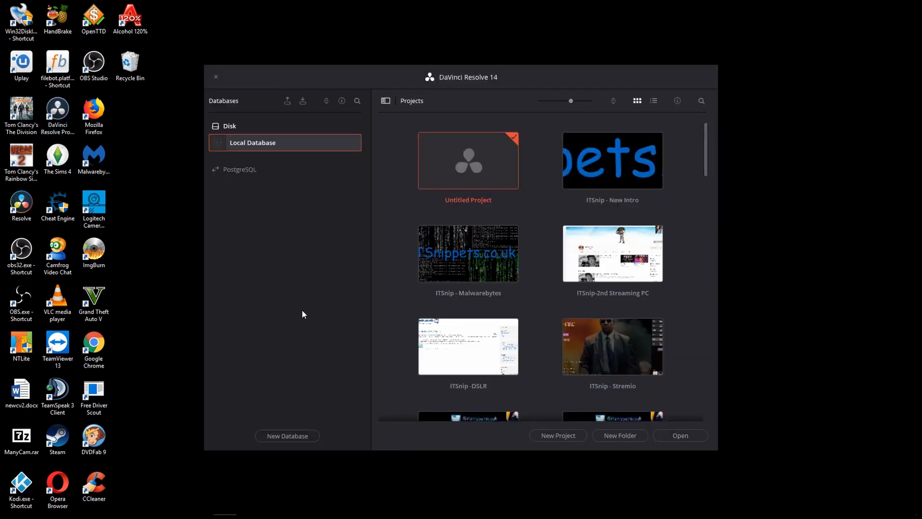
double_click(461, 166)
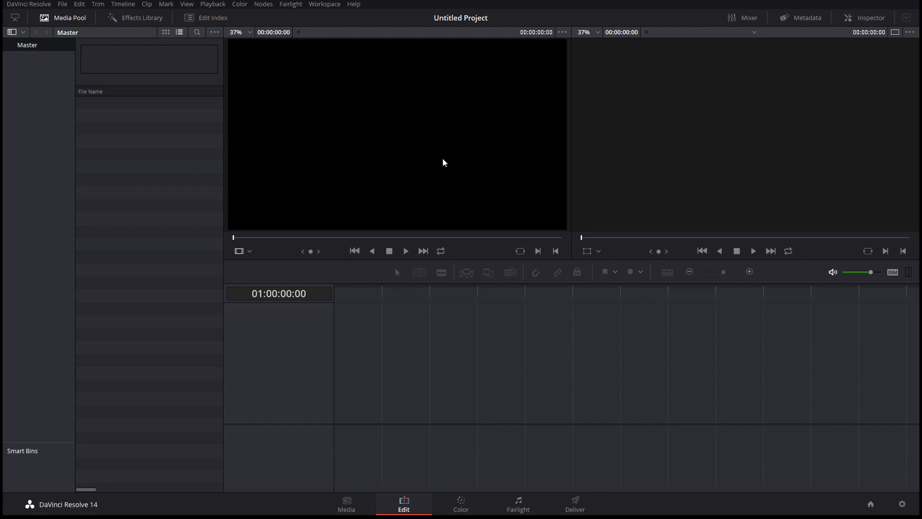
Save the current project under the new name "Itsnip - New Intro Tutorial".
click(61, 7)
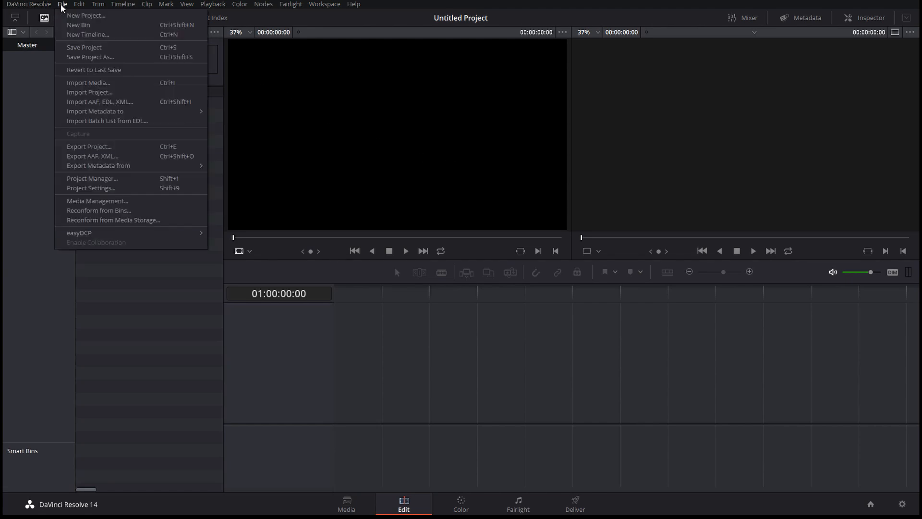
click(128, 57)
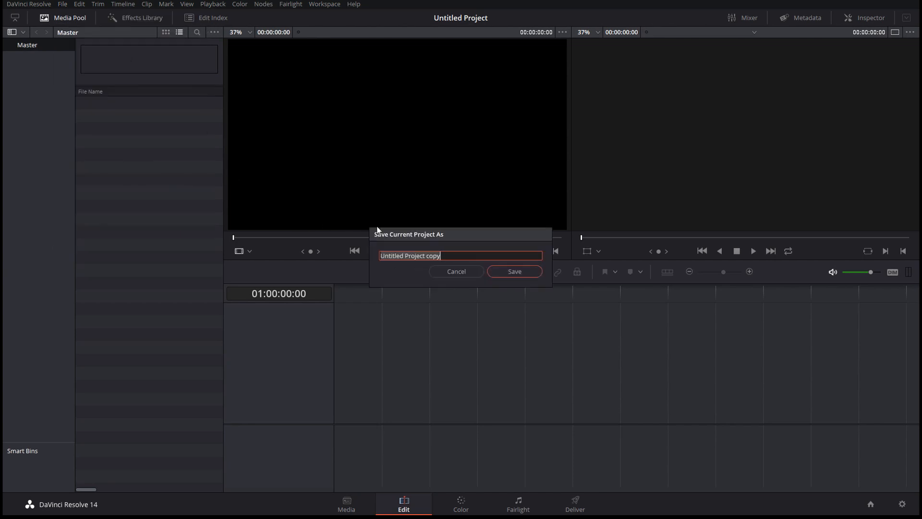
text(Itsni)
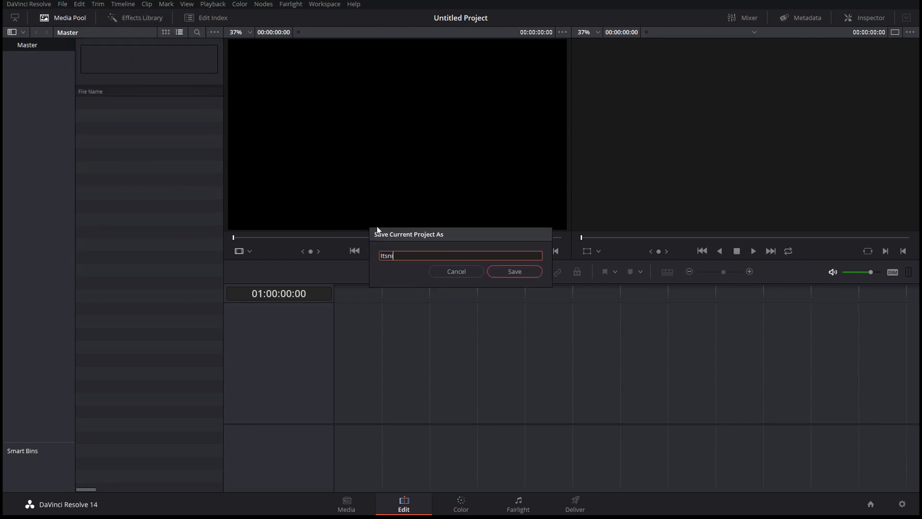
text(p - Nre)
key(BackSpace)
key(BackSpace)
text(ew Intro Tutorial)
click(502, 270)
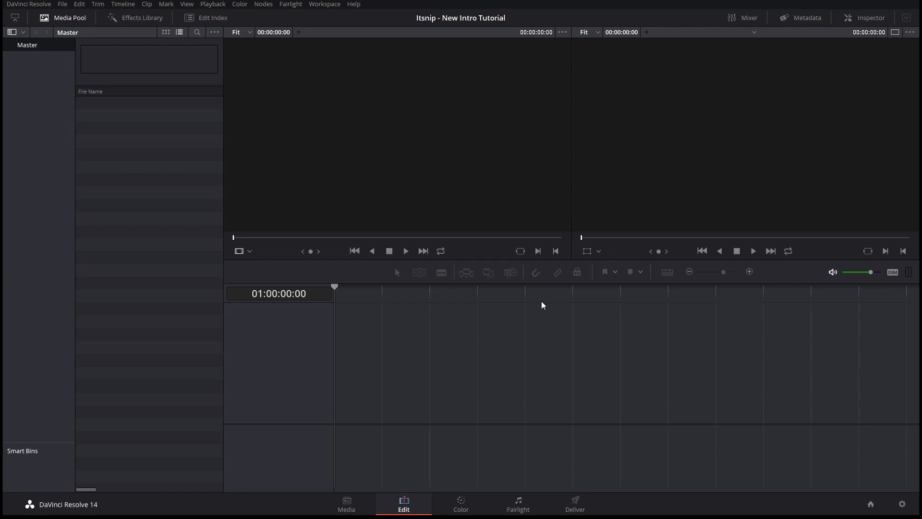
Import broll-matrixfall.mp4 from the user's Videos folder into the Master bin of the media pool.
click(60, 17)
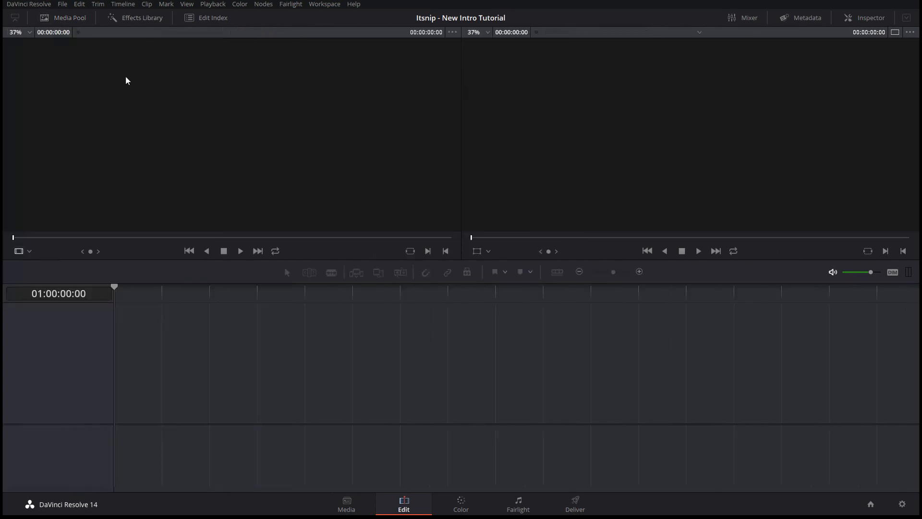
click(358, 504)
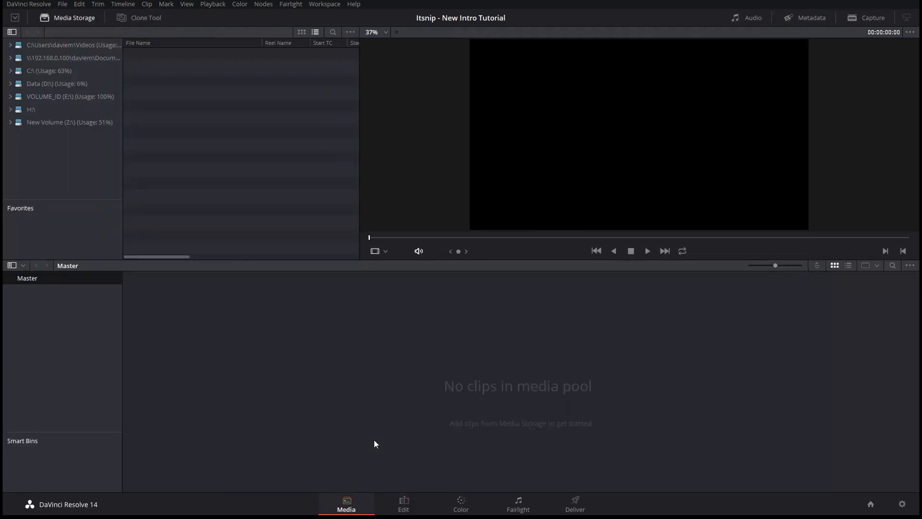
click(62, 44)
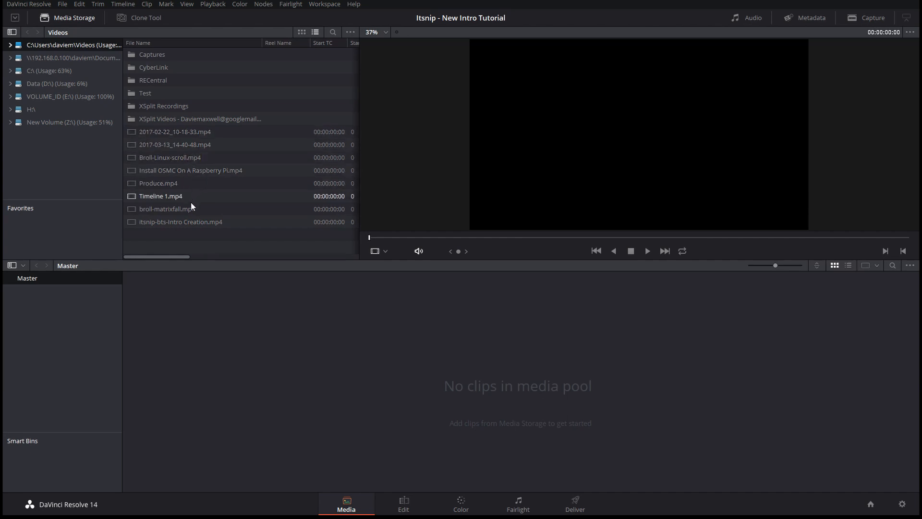
click(179, 210)
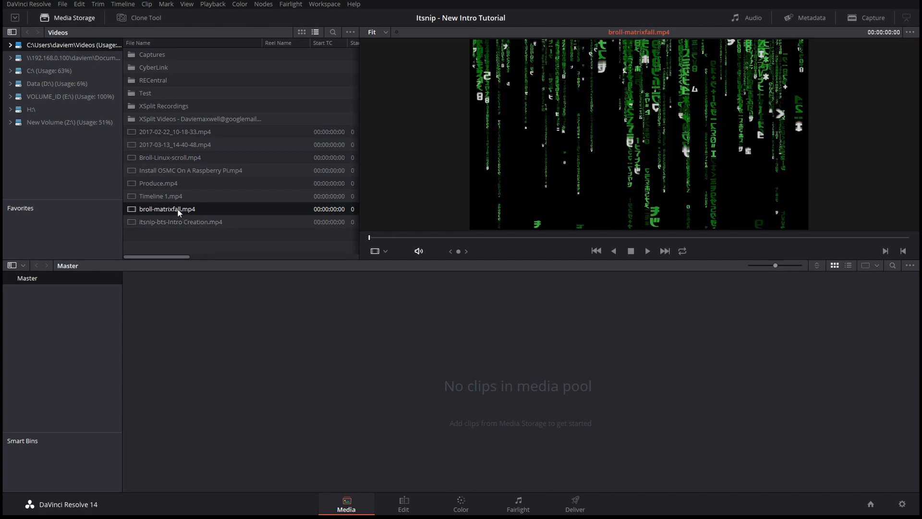
drag(178, 211, 362, 362)
click(552, 294)
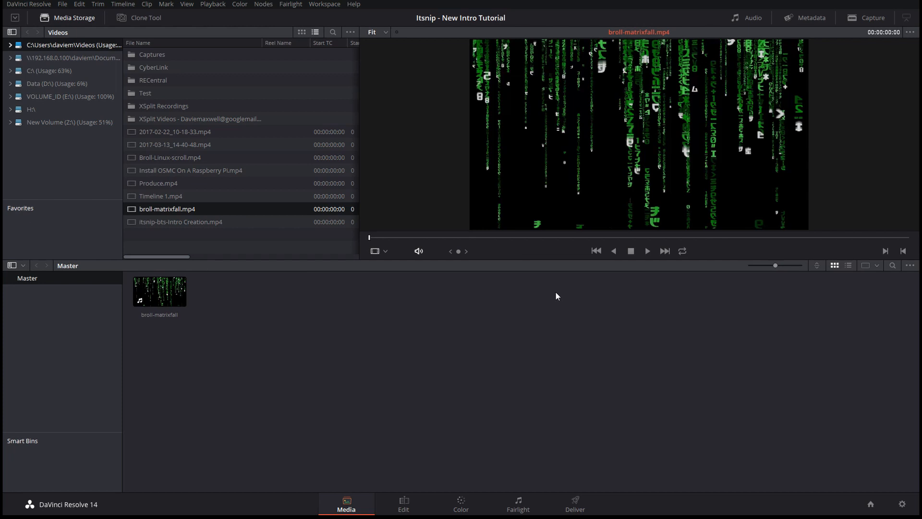
Place broll-matrixfall.mp4 at the start of the empty timeline on the Edit page and move the playhead to the clip's end.
click(403, 507)
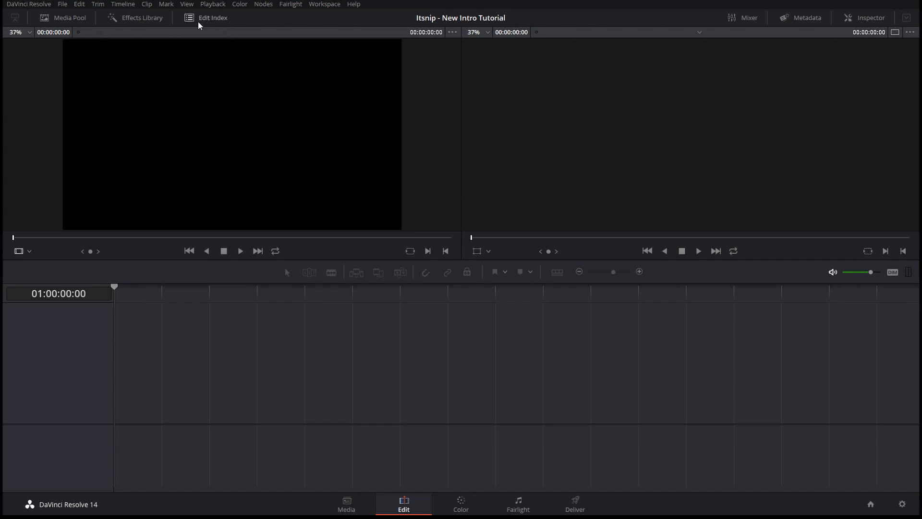
click(73, 18)
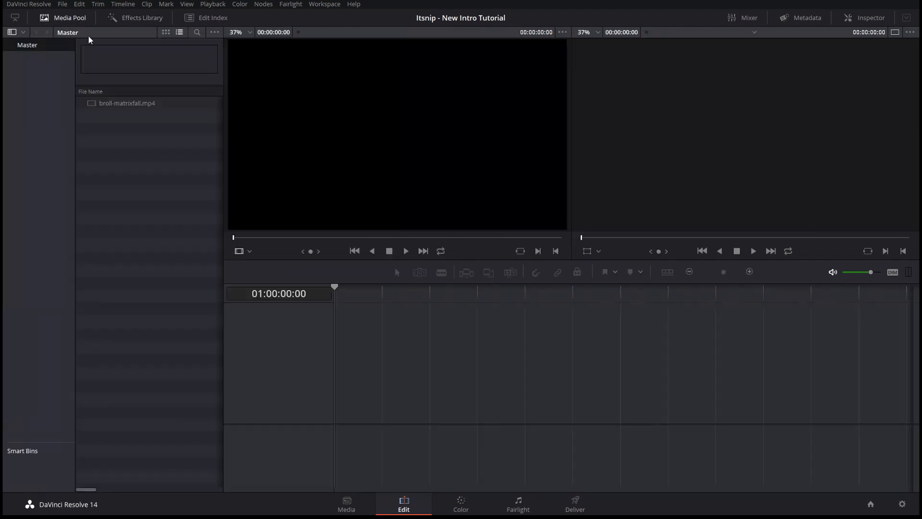
drag(117, 110, 330, 419)
key(End)
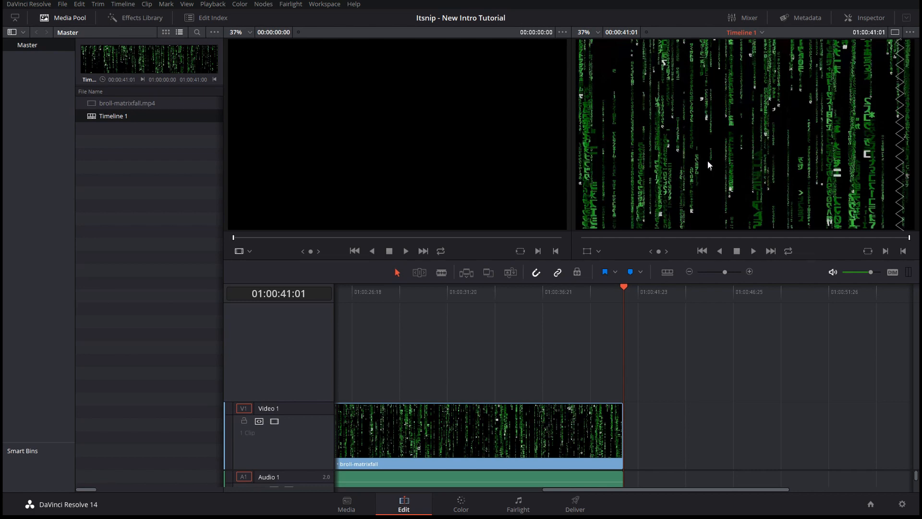
Enable the Transform overlay, shrink the Video 1 clip to under half size and move it into the frame's upper-left corner.
click(598, 251)
click(634, 268)
click(562, 408)
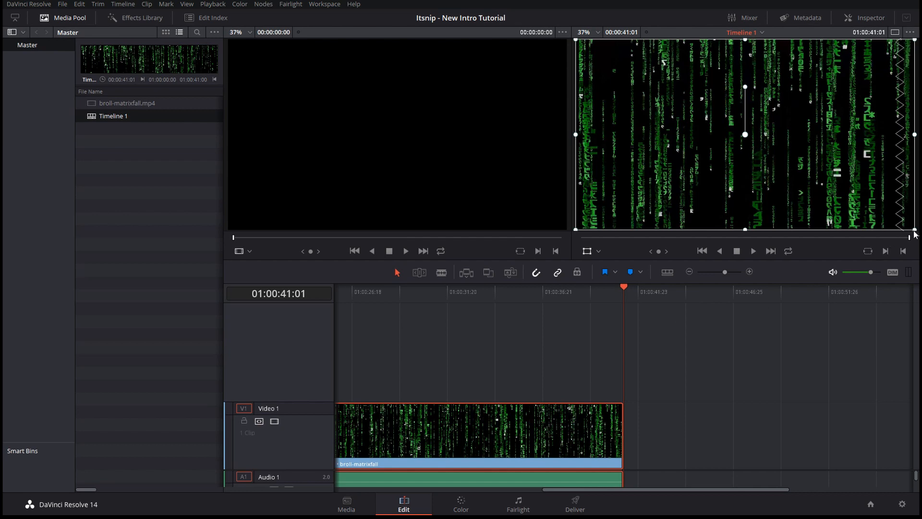
drag(915, 234, 807, 174)
drag(693, 121, 675, 96)
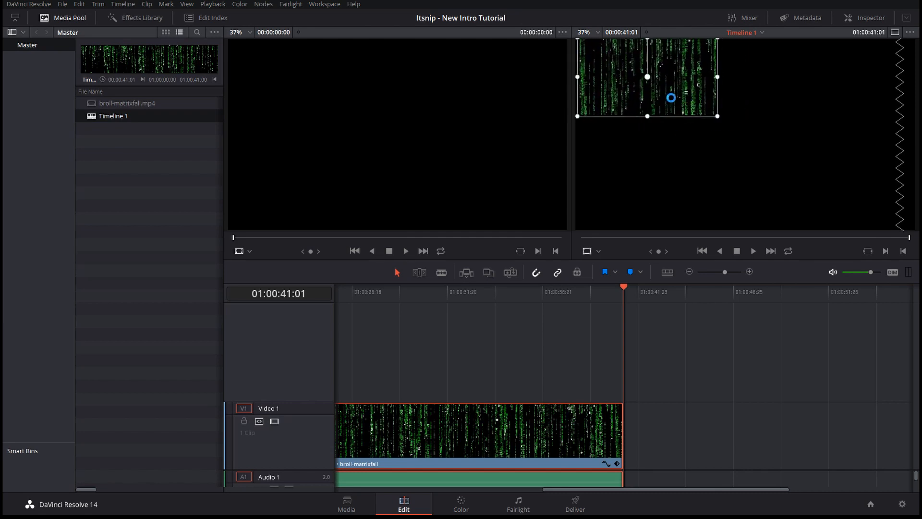
click(517, 322)
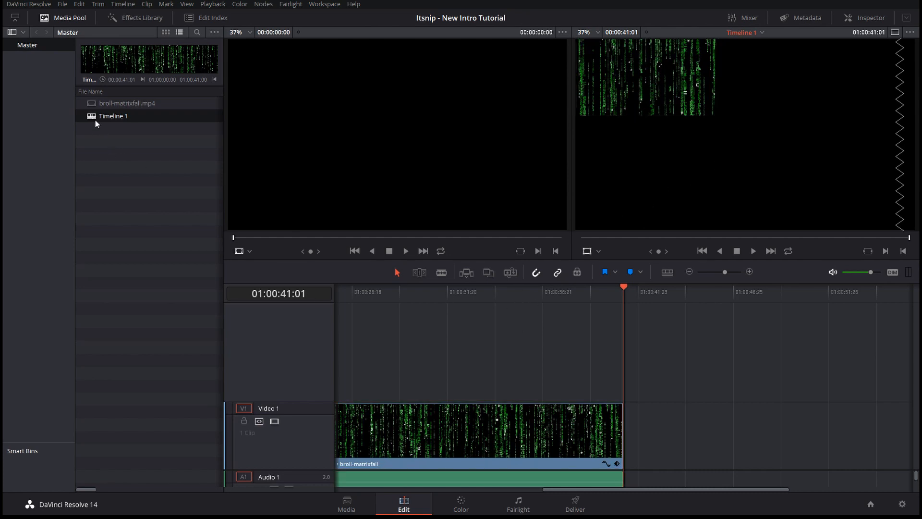
Place a second copy of broll-matrixfall.mp4 on a new track directly above Video 1, starting at the timeline's beginning.
drag(111, 104, 151, 107)
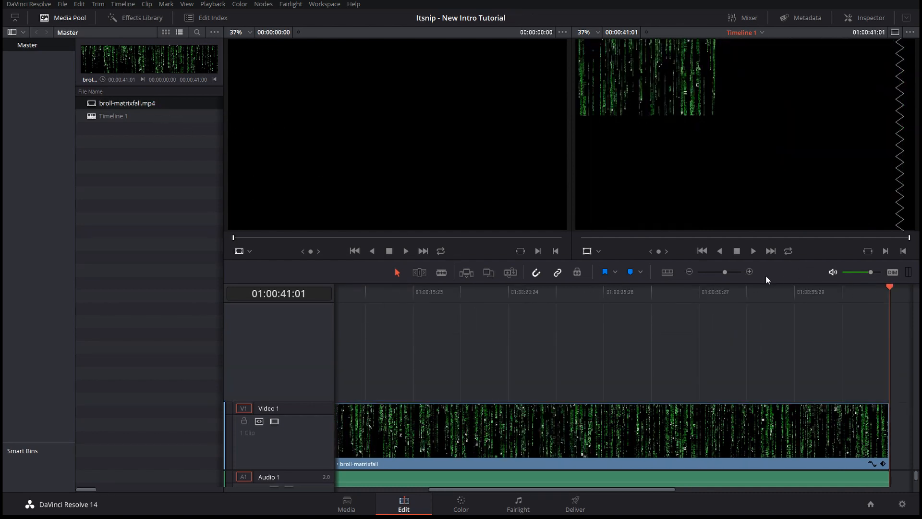
click(689, 272)
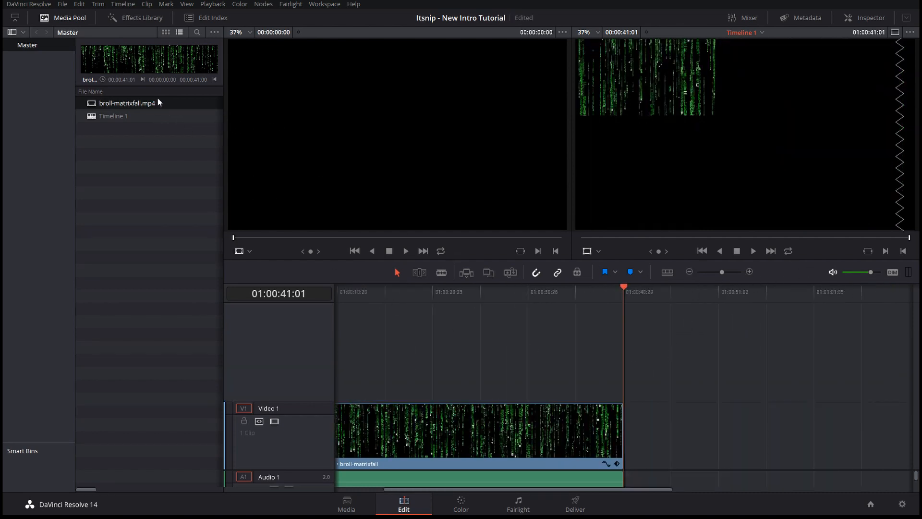
drag(99, 102, 333, 375)
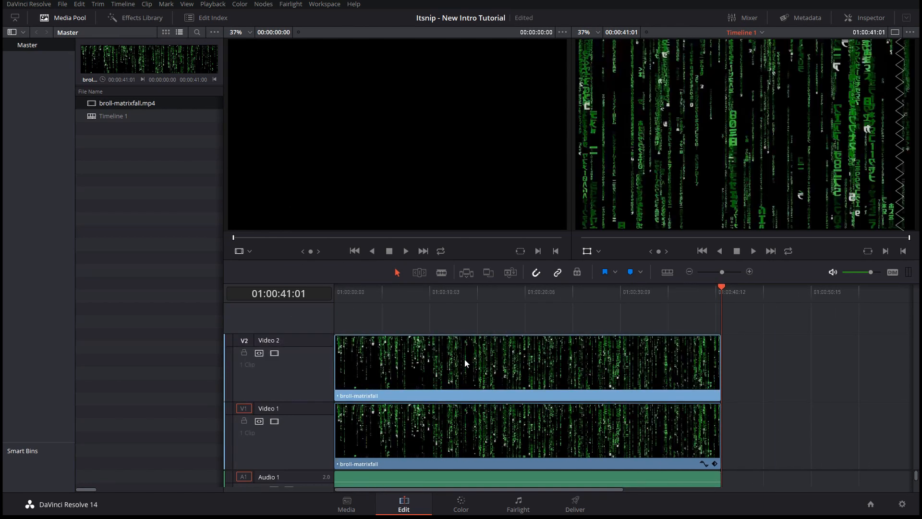
Shrink the Video 2 clip to a little under half size and move it into the frame's upper-right area.
click(514, 367)
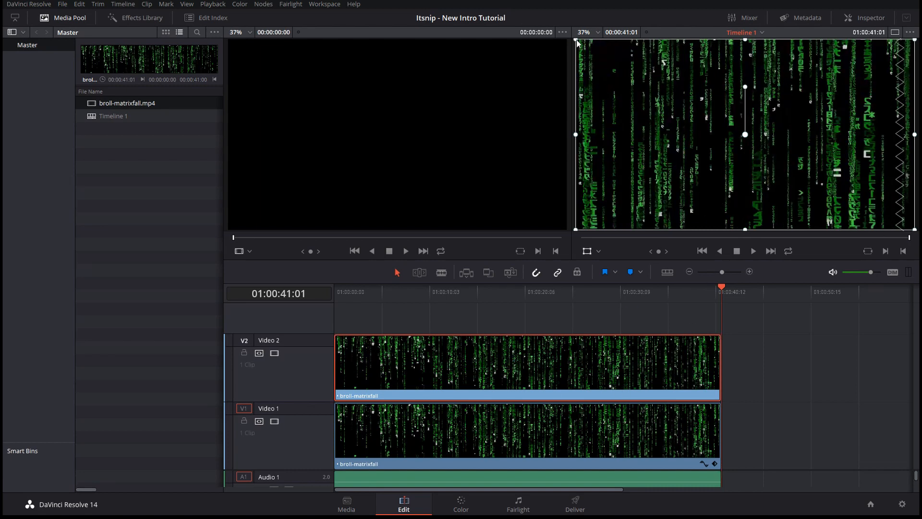
drag(576, 40, 651, 96)
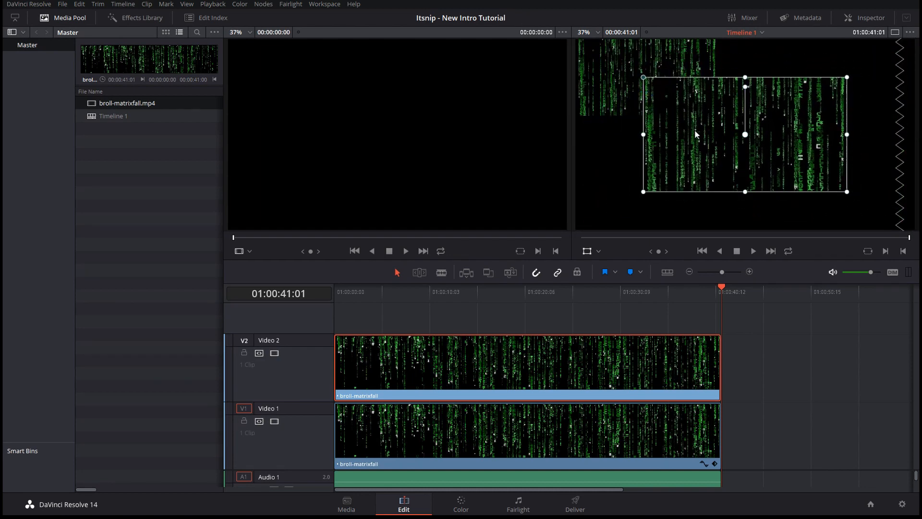
drag(733, 138, 778, 108)
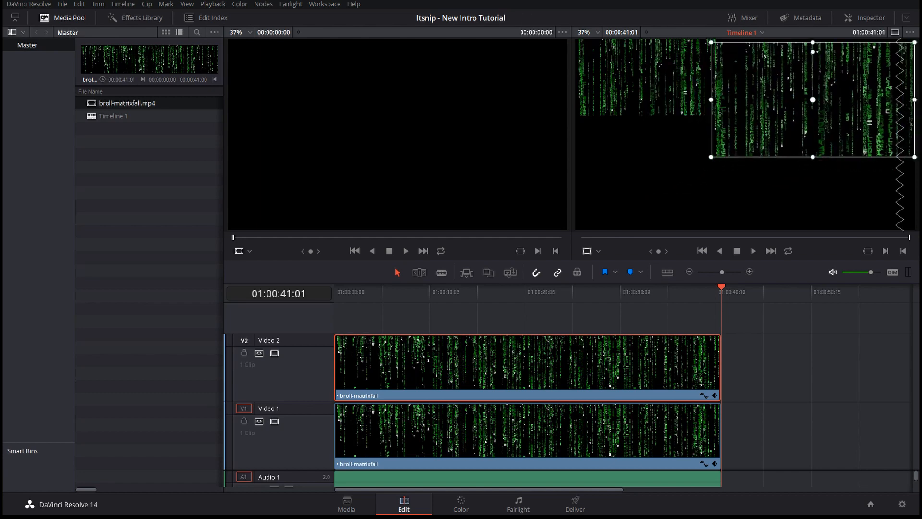
drag(913, 158, 845, 133)
drag(901, 144, 859, 115)
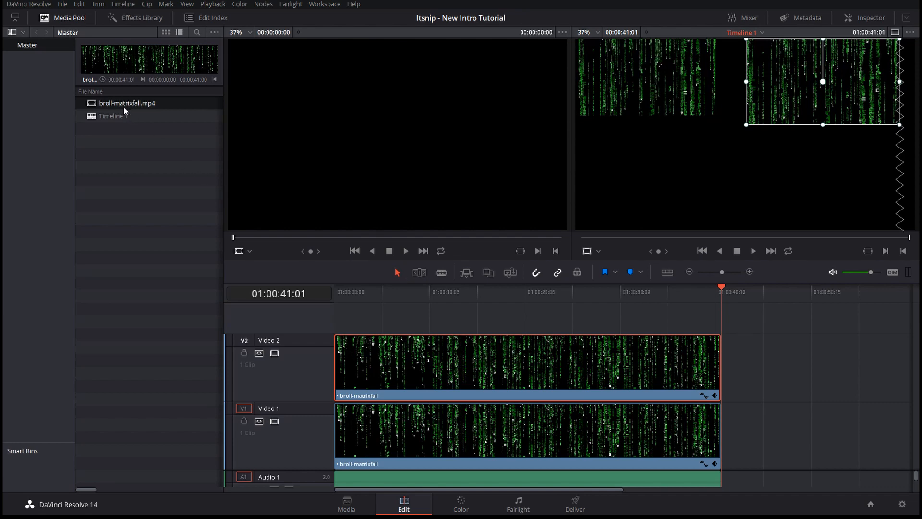
Add a third copy of broll-matrixfall.mp4 above Video 2 and shrink it into the frame's lower-left corner at about half size.
drag(98, 102, 272, 317)
drag(139, 108, 338, 314)
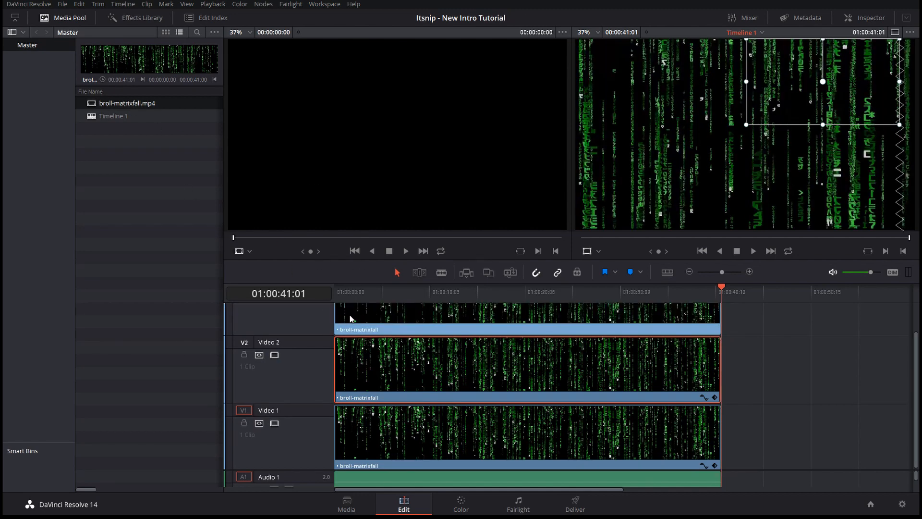
click(469, 328)
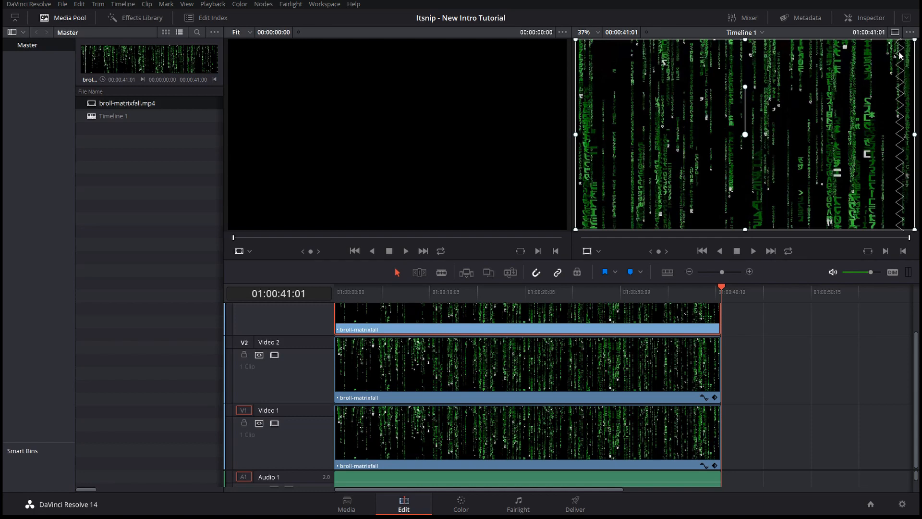
drag(915, 43, 839, 82)
drag(779, 148, 720, 188)
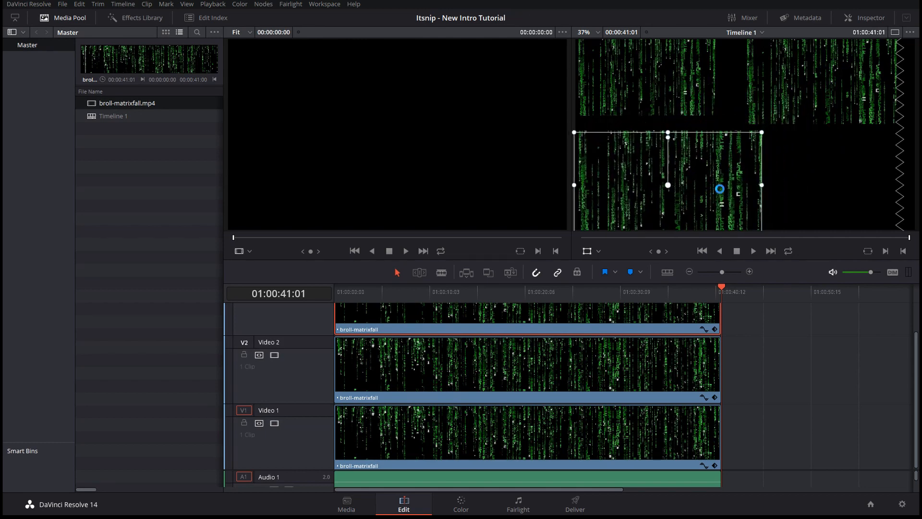
mouse_move(721, 190)
mouse_down()
mouse_move(712, 185)
mouse_move(721, 182)
mouse_up()
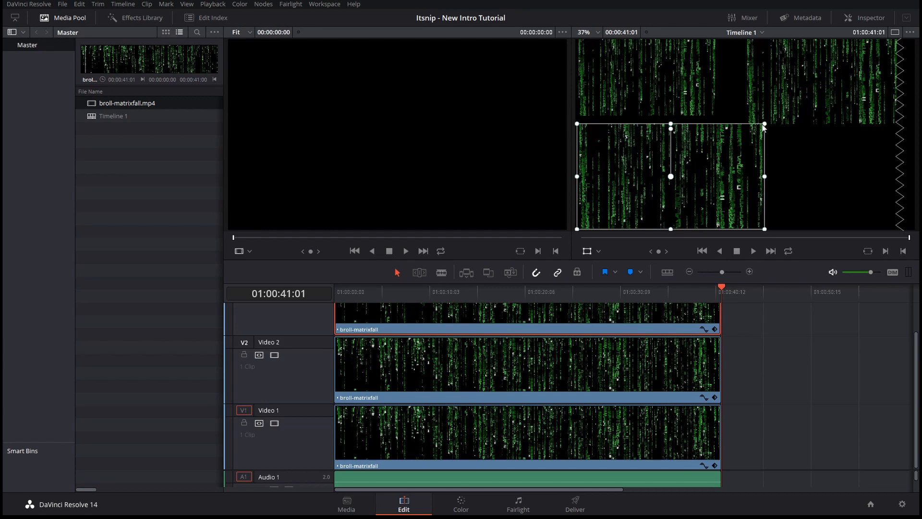
drag(764, 125, 715, 152)
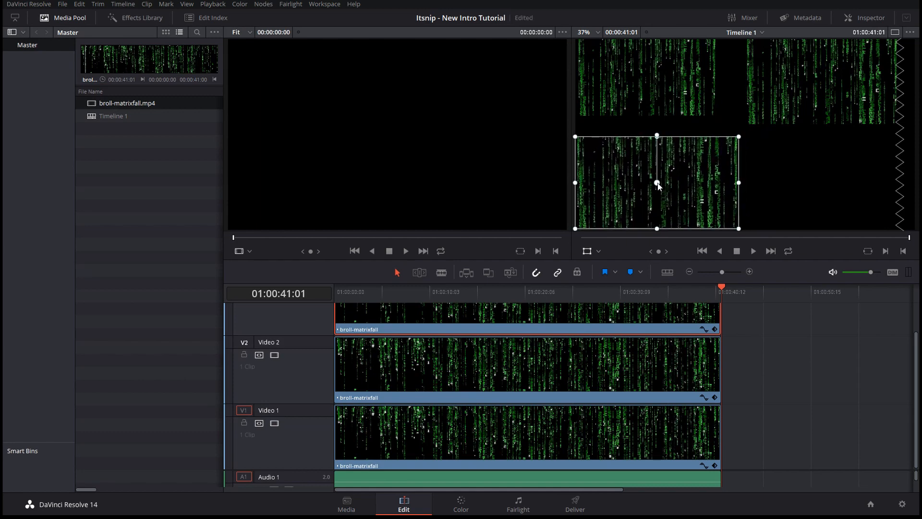
mouse_move(658, 186)
mouse_down()
mouse_move(634, 198)
mouse_move(659, 186)
mouse_up()
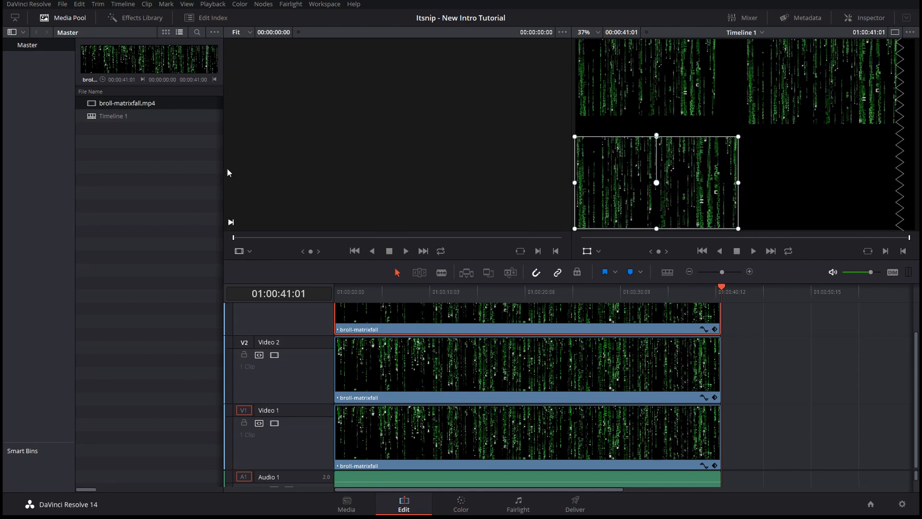
Try to place a fourth copy of broll-matrixfall.mp4 above the Video 3 track.
scroll(915, 323, up, 2)
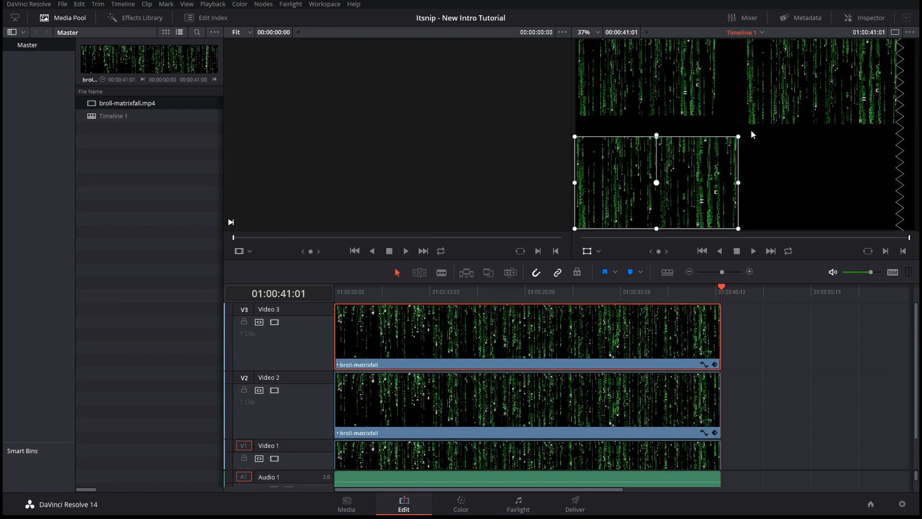
click(912, 298)
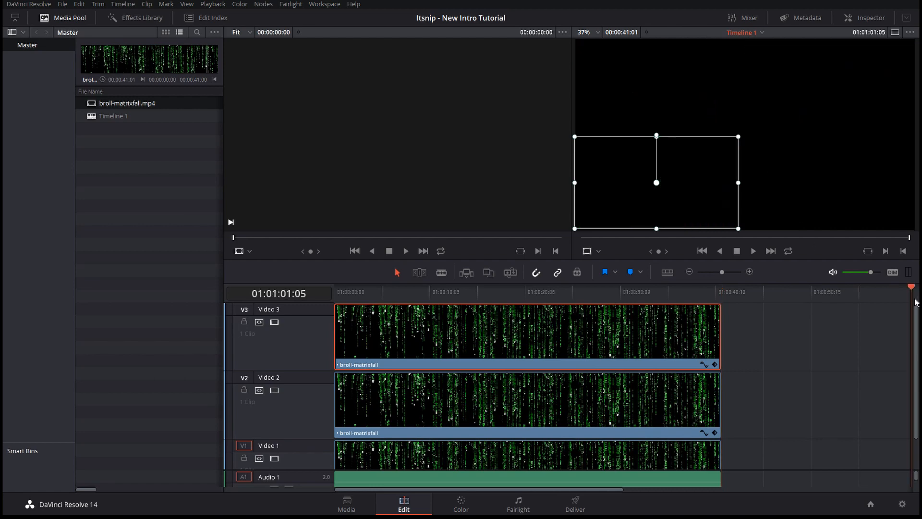
drag(916, 300, 918, 300)
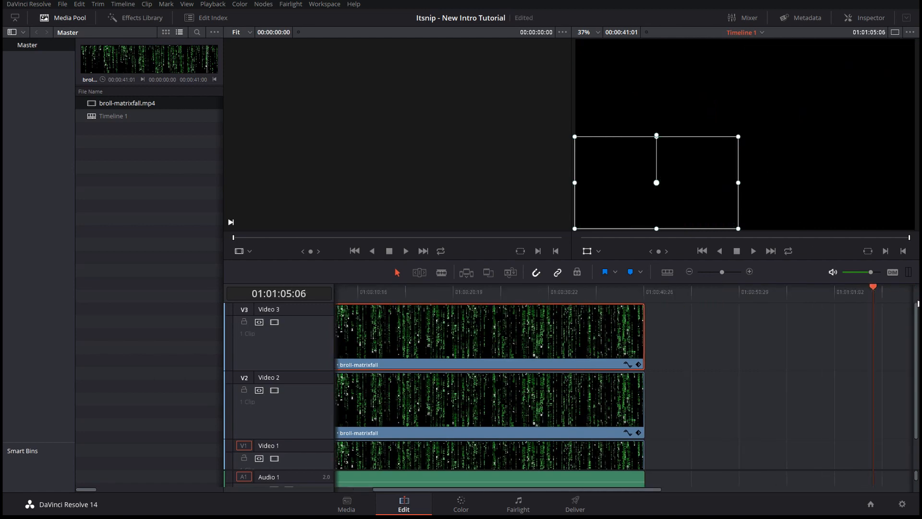
click(359, 291)
drag(110, 103, 341, 289)
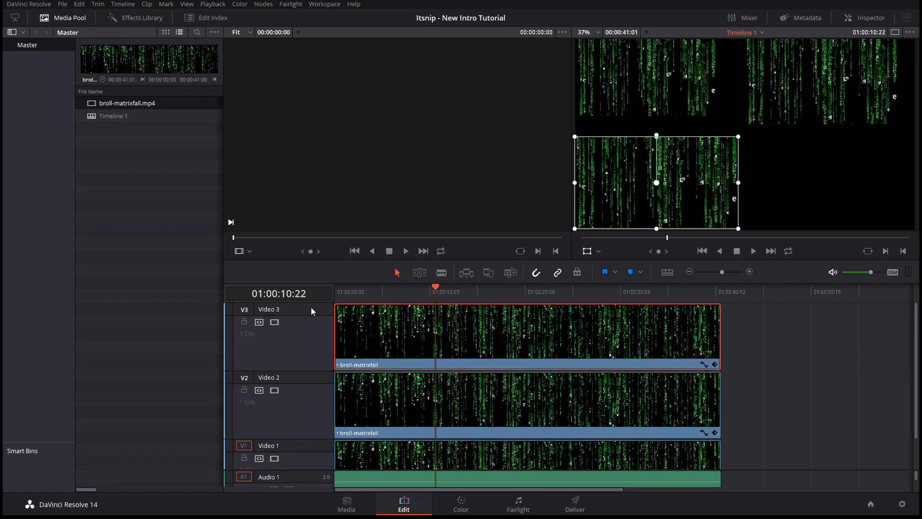
Add a video track above Video 3 and place a fourth copy of broll-matrixfall.mp4 on it at the timeline's beginning.
right_click(298, 332)
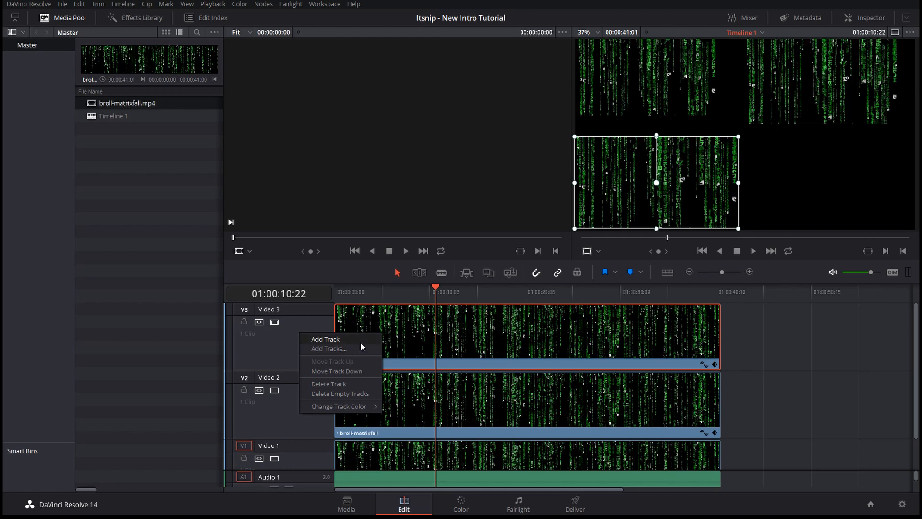
click(358, 340)
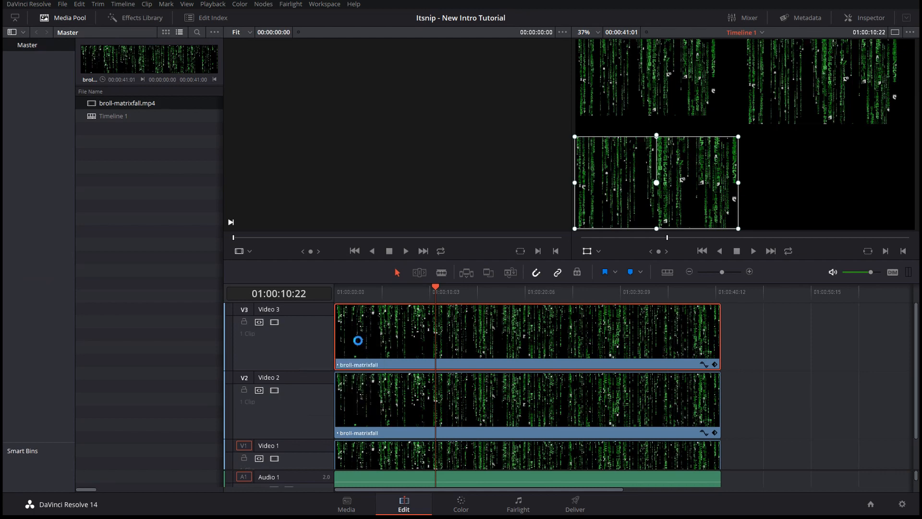
drag(150, 103, 332, 323)
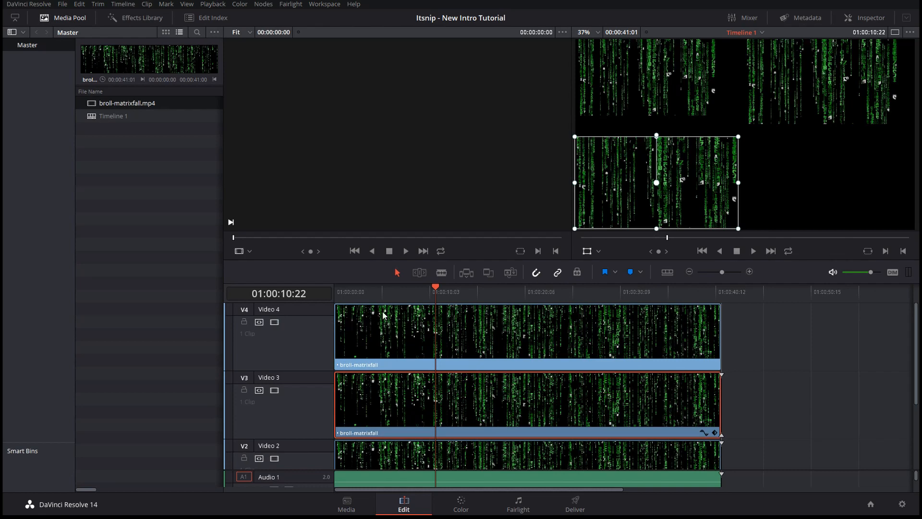
Shrink the Video 4 clip to about half size and move it into the frame's lower-right corner.
click(530, 341)
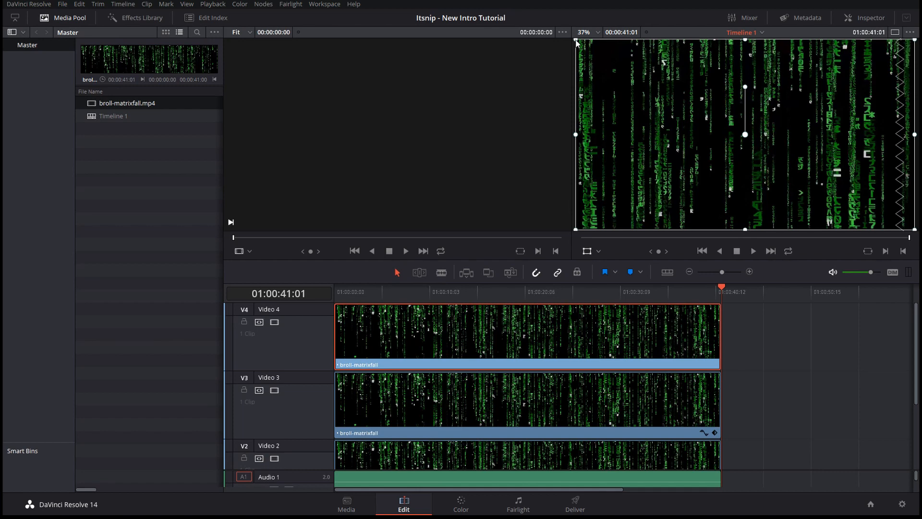
drag(578, 43, 656, 103)
drag(729, 157, 773, 172)
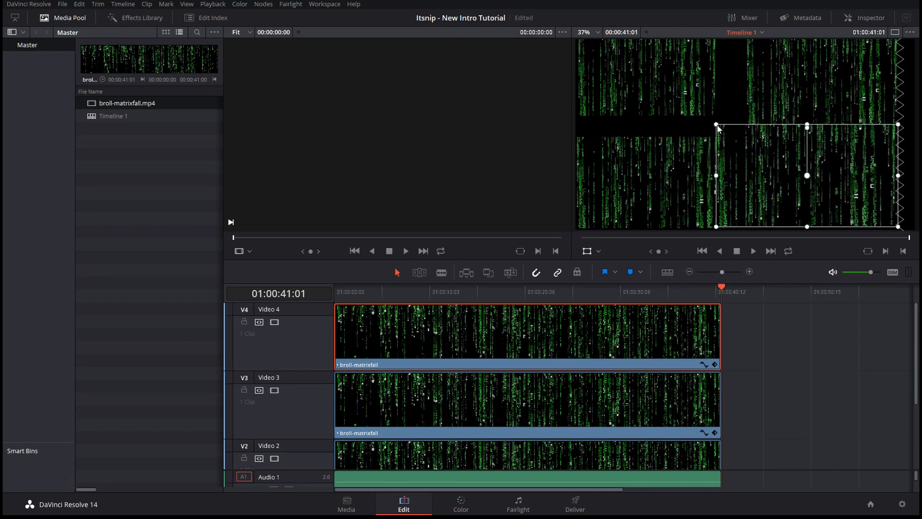
drag(722, 133, 727, 135)
drag(762, 161, 765, 166)
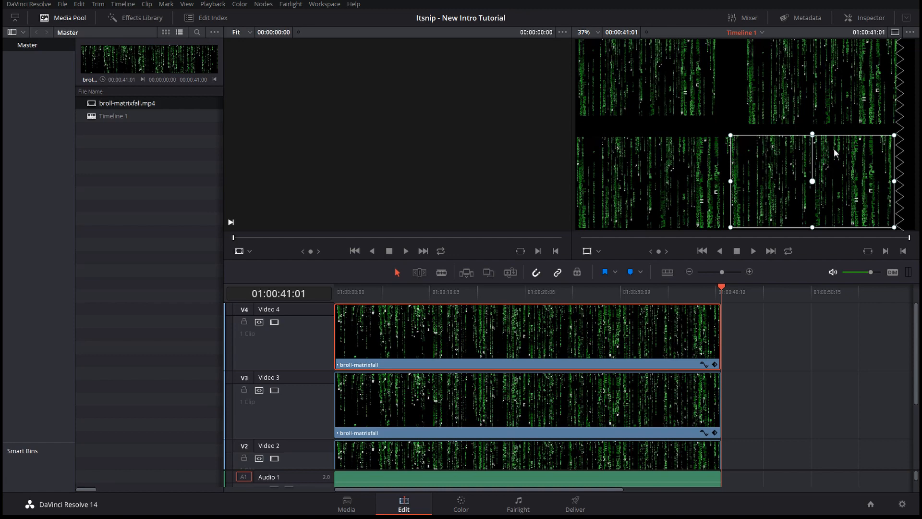
Nudge the Video 3 and Video 4 clips down so both sit against the frame's lower edge.
click(645, 191)
click(519, 389)
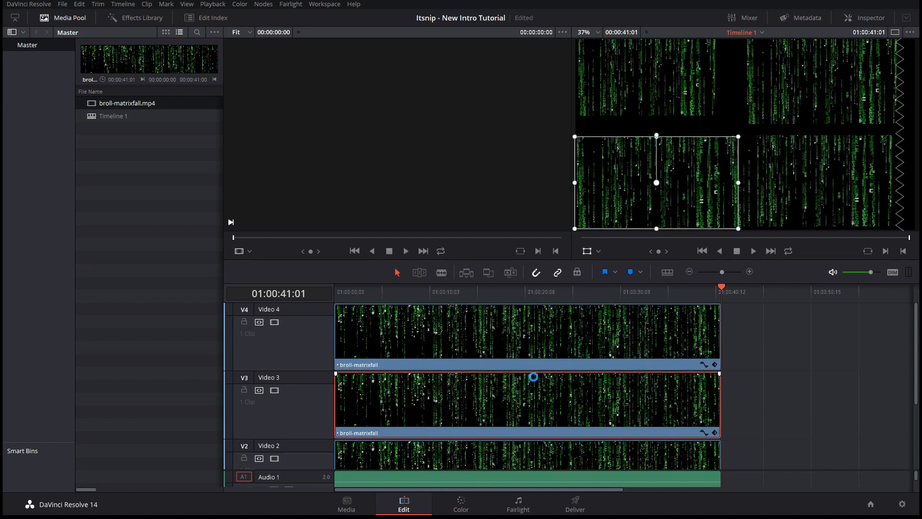
click(649, 206)
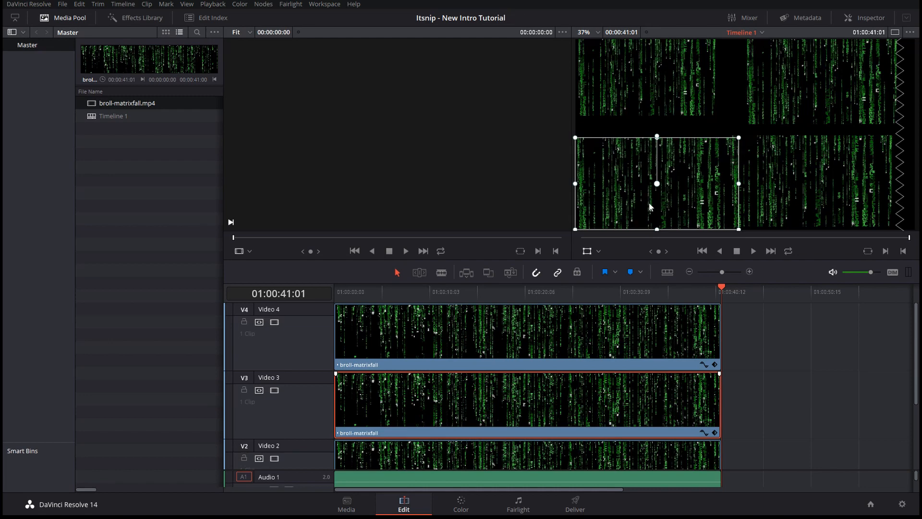
click(649, 207)
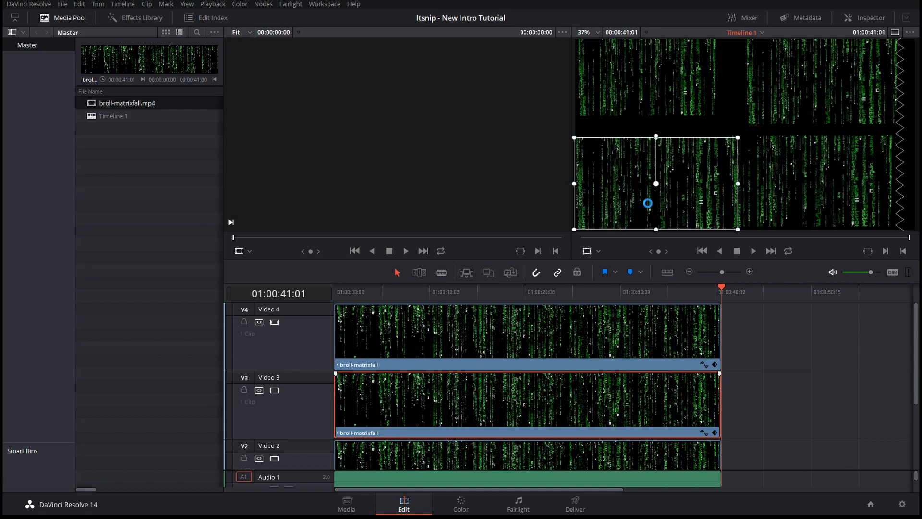
click(607, 343)
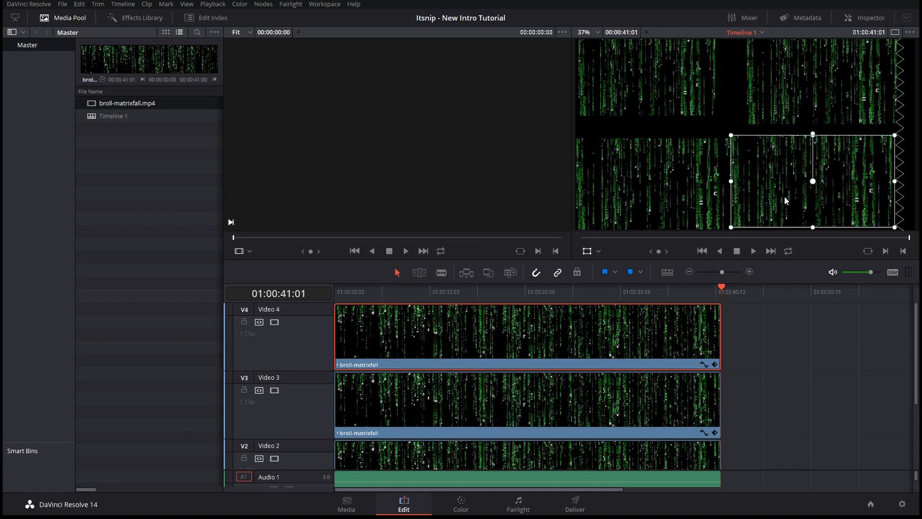
drag(785, 201, 784, 200)
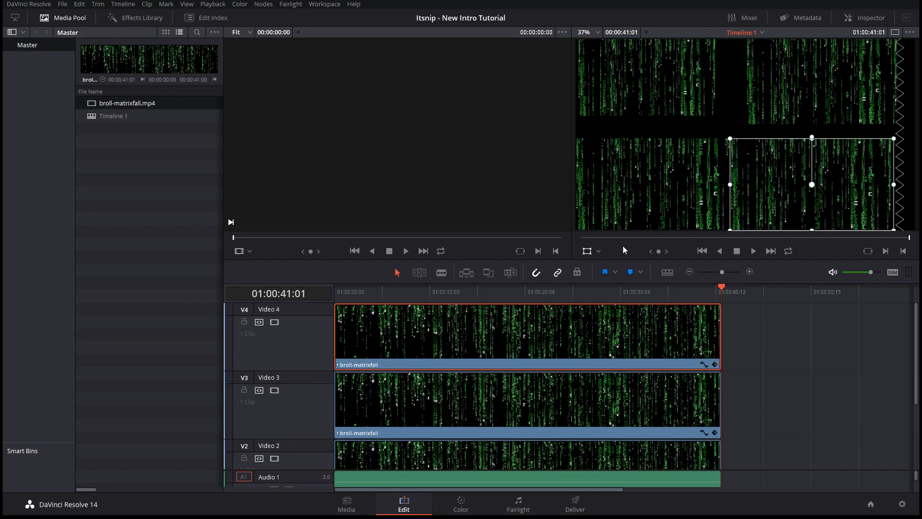
Enlarge the Video 2 clip to about half the frame's width and fit it into the upper-right corner above the Video 4 clip.
click(562, 411)
click(587, 443)
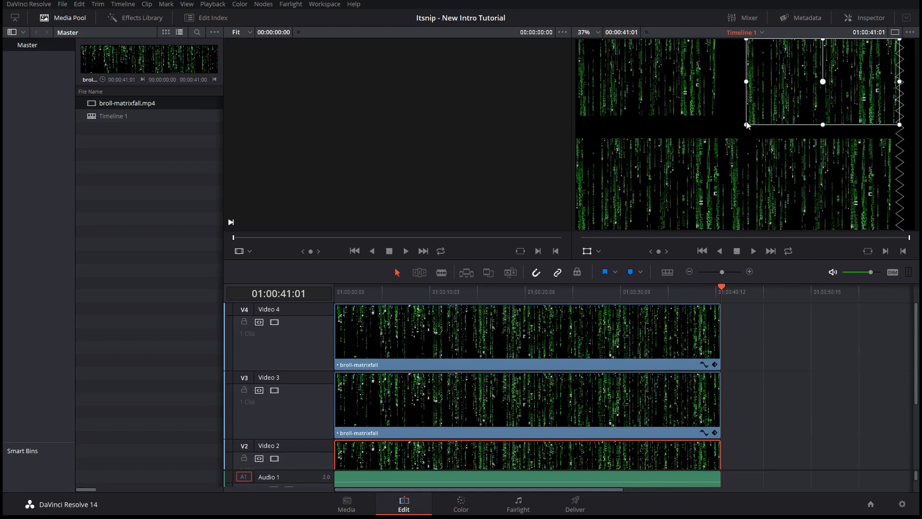
mouse_move(746, 126)
mouse_down()
mouse_move(737, 130)
mouse_move(761, 128)
mouse_up()
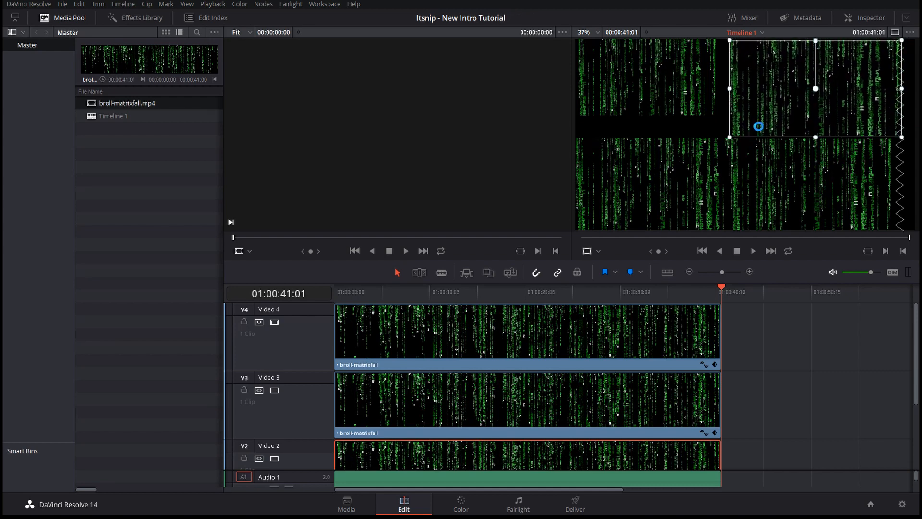
drag(835, 115, 836, 111)
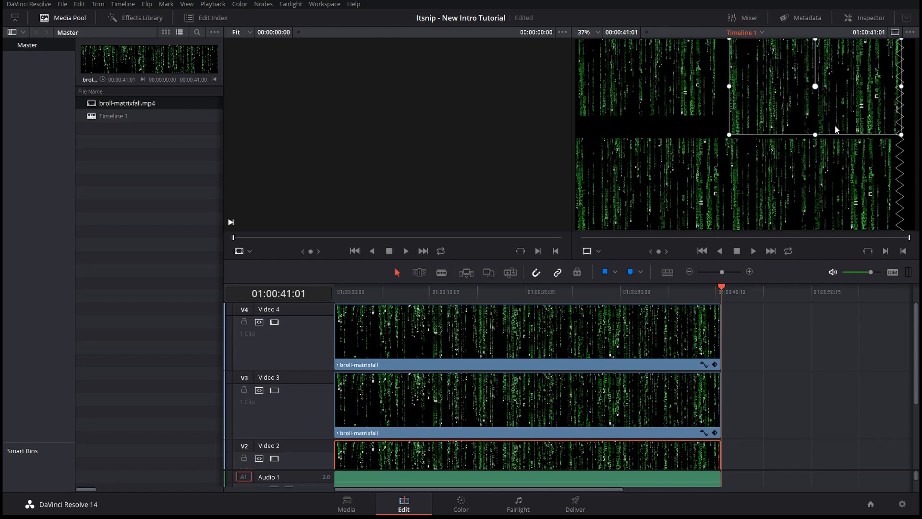
drag(816, 135, 819, 137)
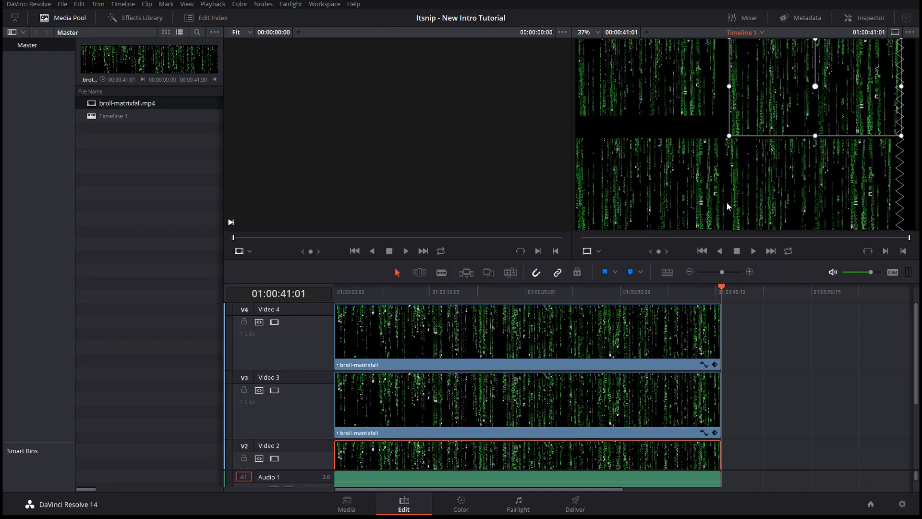
Enlarge the Video 1 clip to about half the frame's width in the upper-left corner and stretch its lower edge toward the clip below.
scroll(665, 412, down, 3)
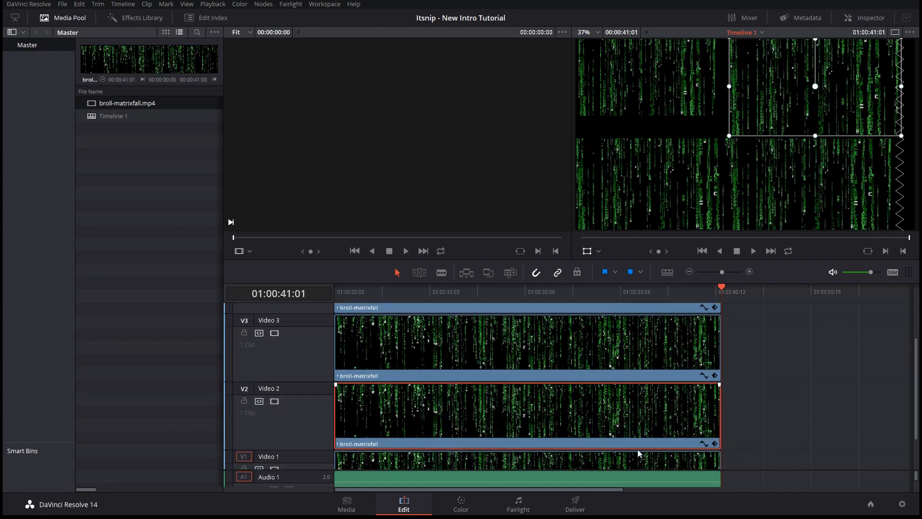
click(636, 464)
mouse_move(662, 85)
mouse_down()
mouse_move(678, 96)
mouse_move(666, 89)
mouse_up()
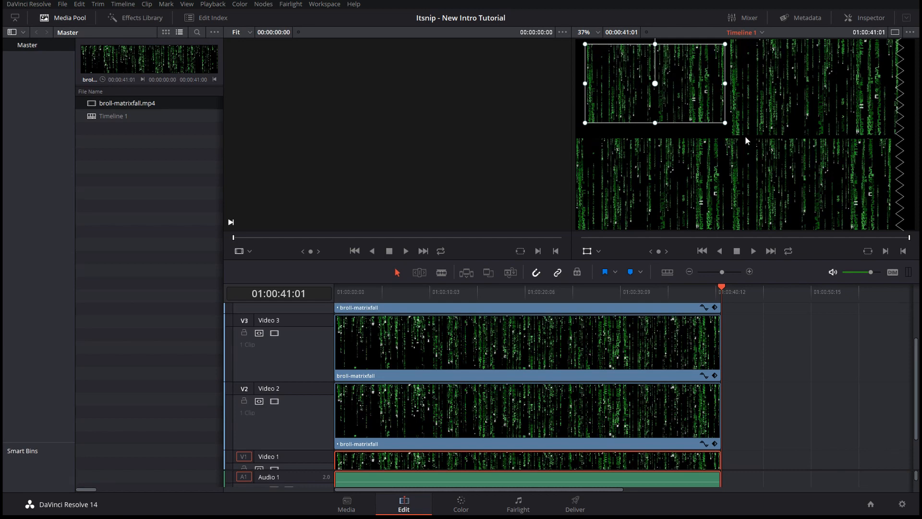
drag(727, 123, 693, 103)
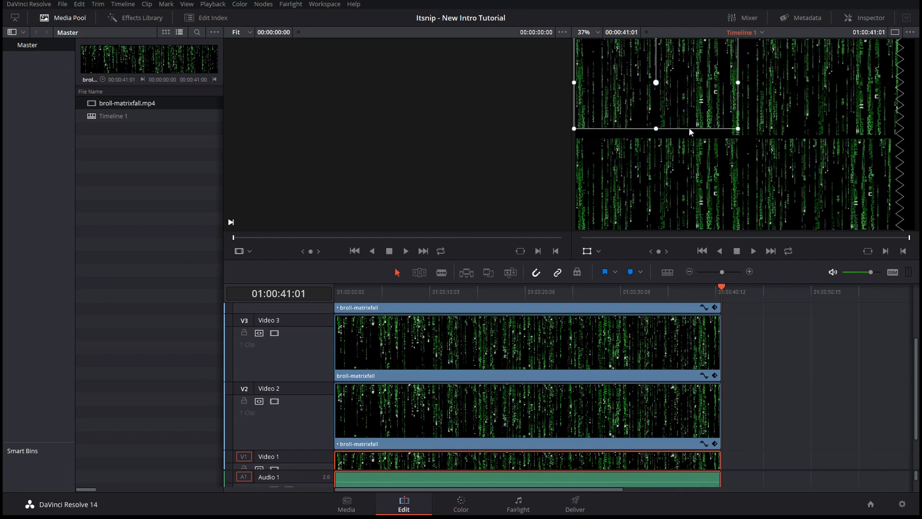
drag(656, 129, 655, 135)
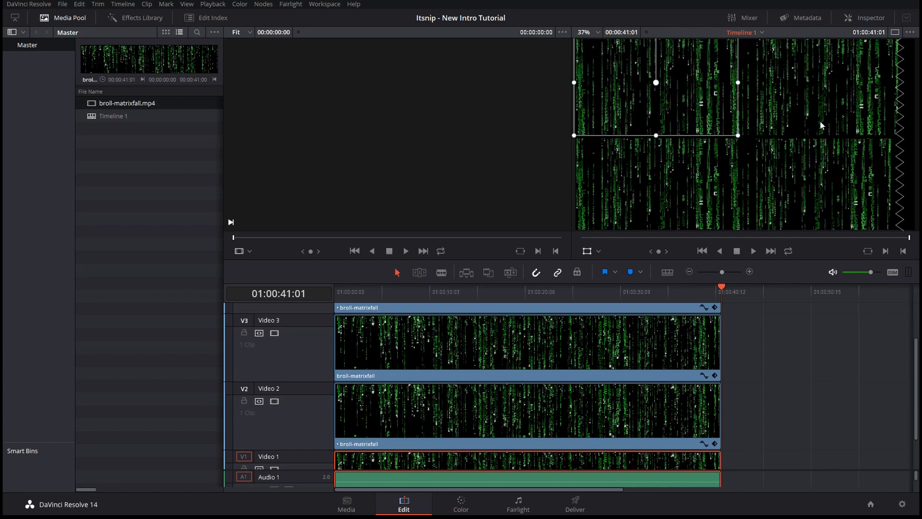
Stretch the Video 2 clip's lower edge down and the Video 3 clip's upper edge up to close the gap between the rows.
click(549, 399)
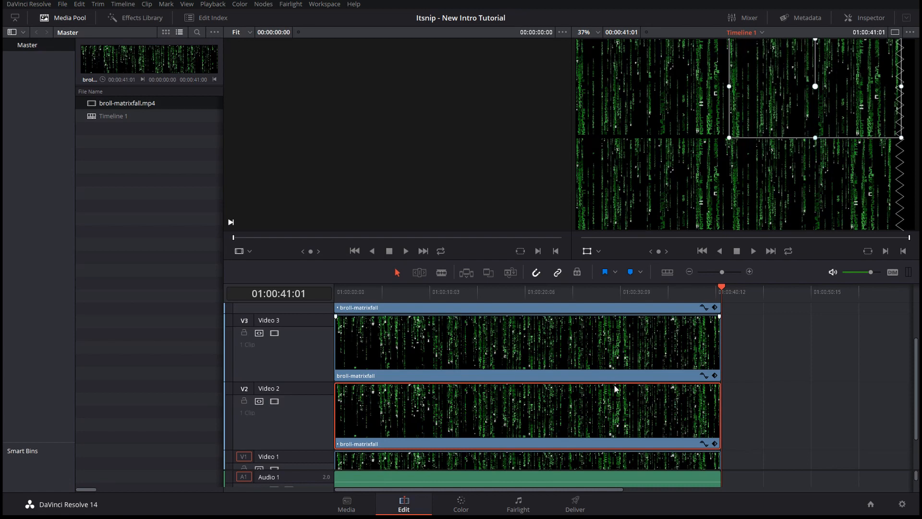
click(609, 361)
drag(656, 138, 656, 134)
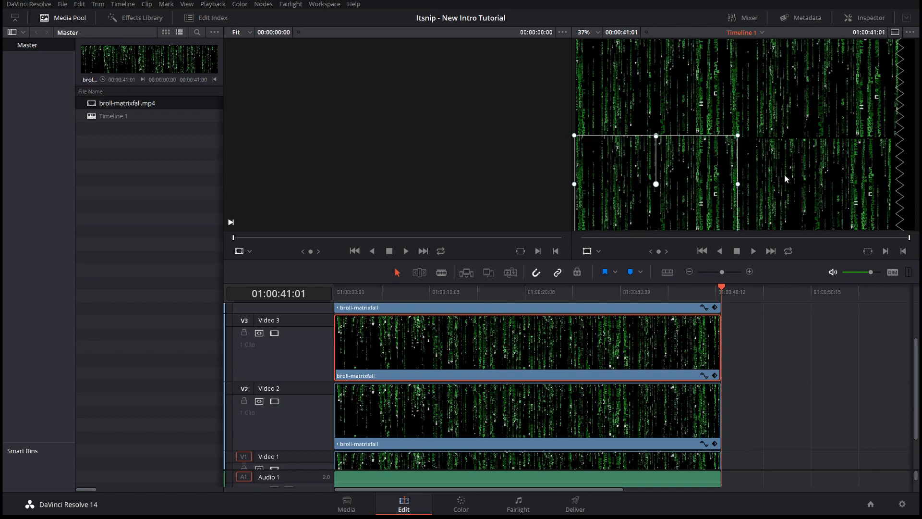
Play the four-clip composite from near the timeline's beginning to check how the corners fit together, and stop after a few seconds.
scroll(593, 413, up, 1)
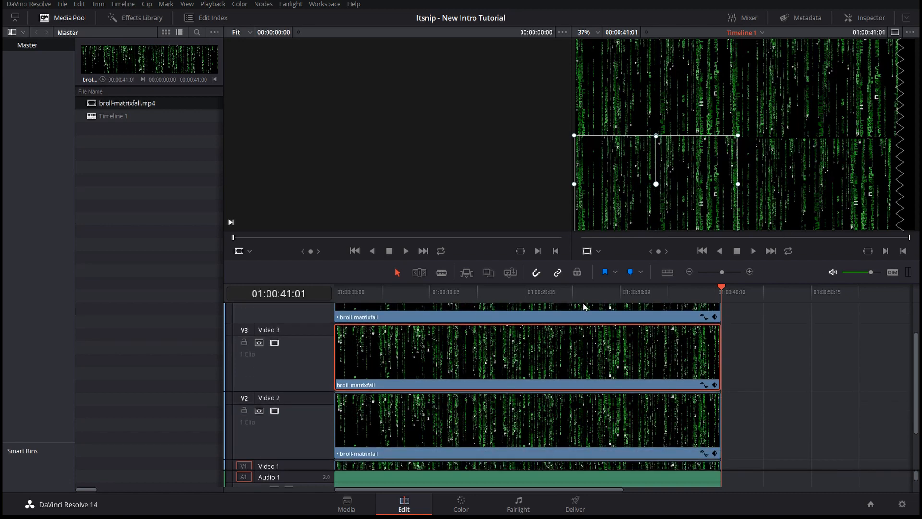
scroll(583, 301, up, 2)
click(584, 319)
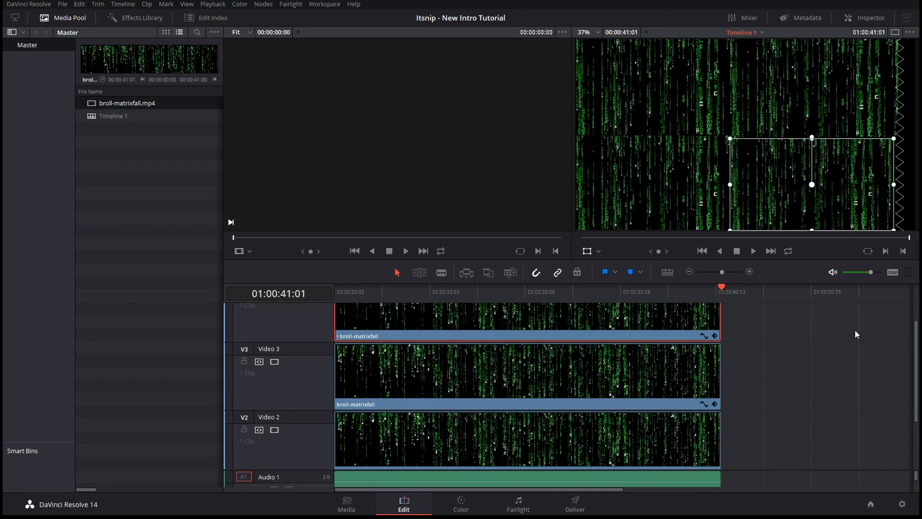
scroll(915, 316, up, 3)
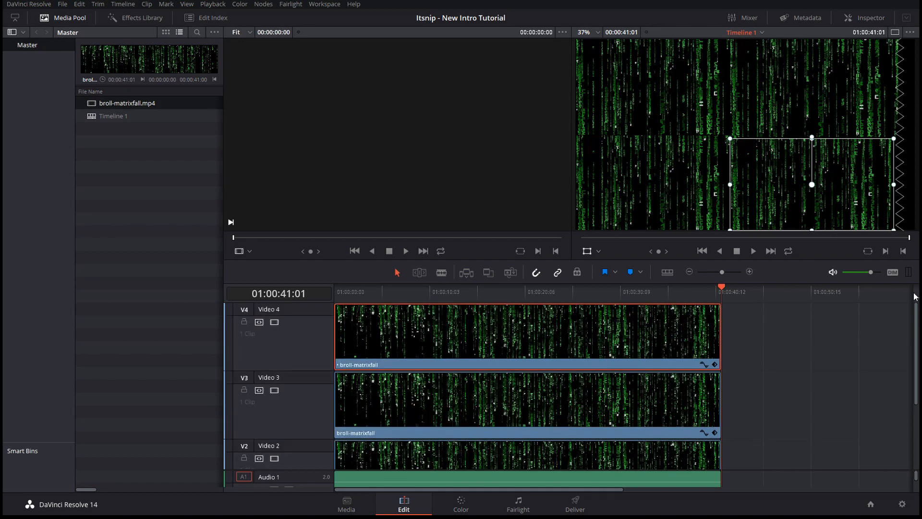
click(913, 292)
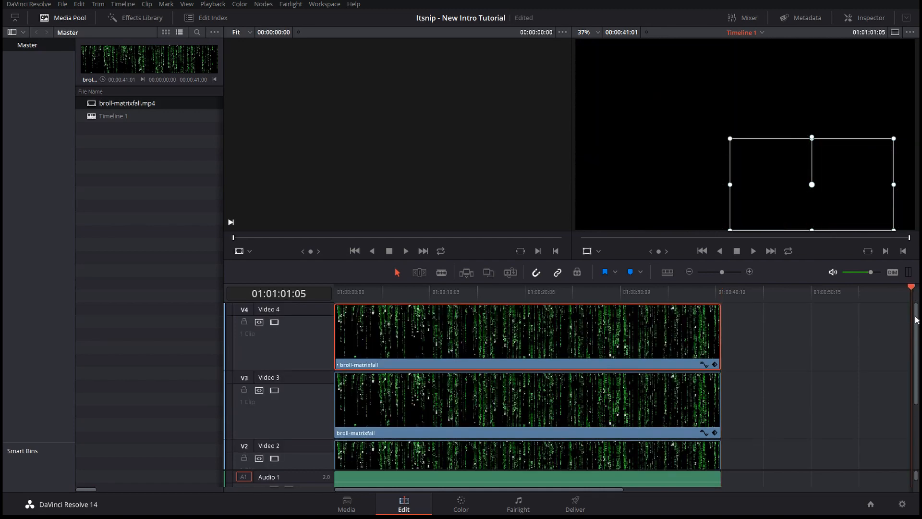
click(342, 297)
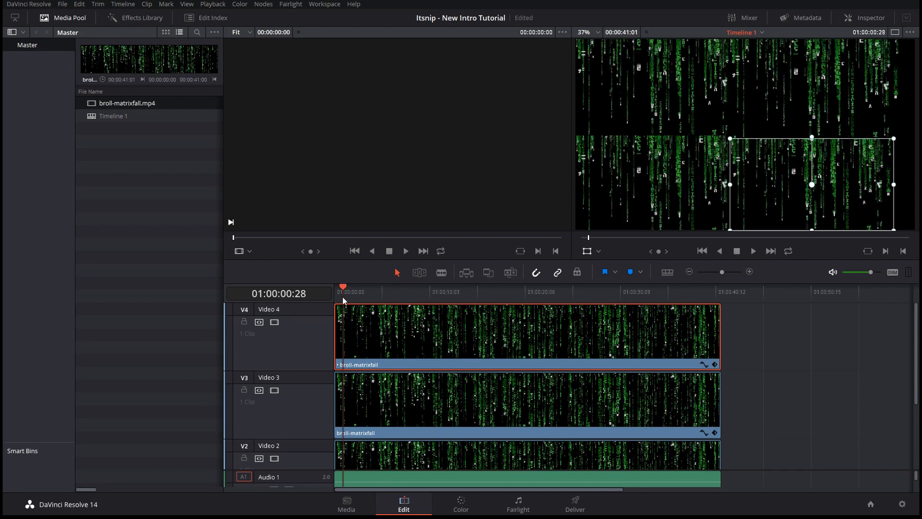
click(737, 254)
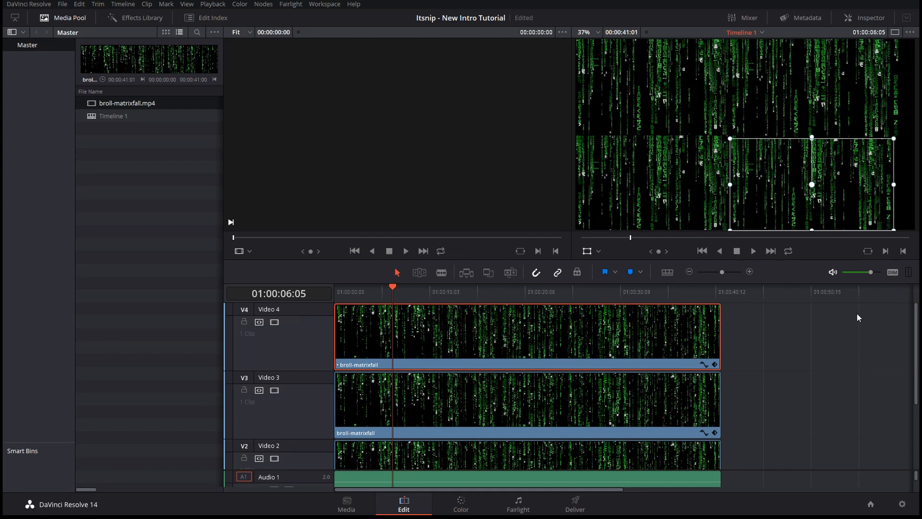
Show the retime controls on the Video 2 clip and reverse its playback with Reverse Segment.
drag(917, 321, 915, 420)
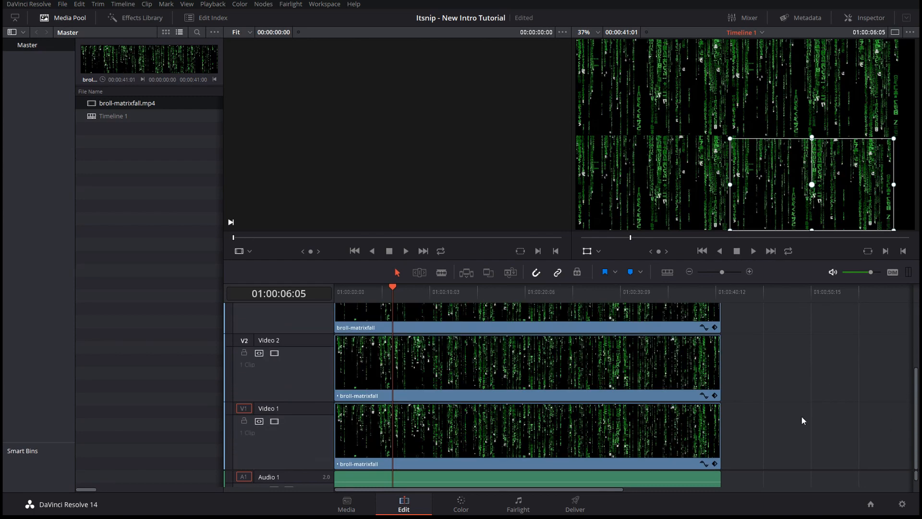
click(440, 349)
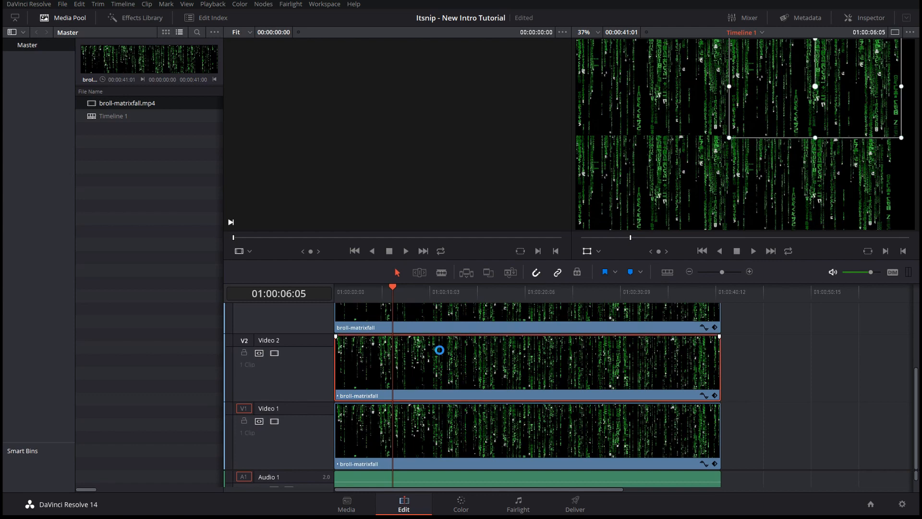
right_click(468, 359)
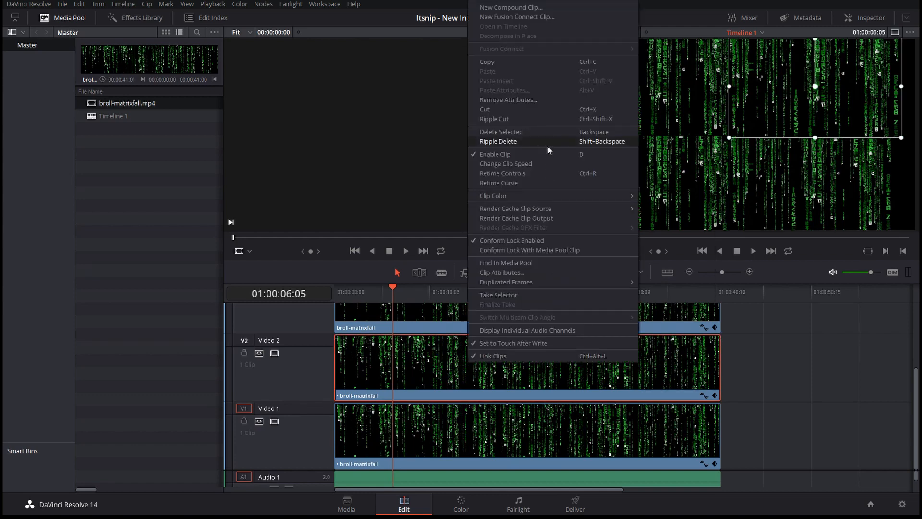
click(542, 174)
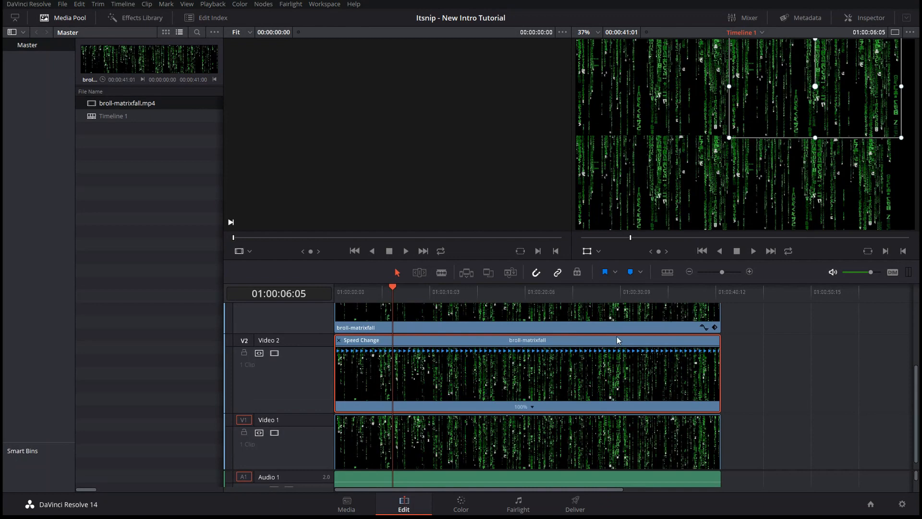
click(531, 407)
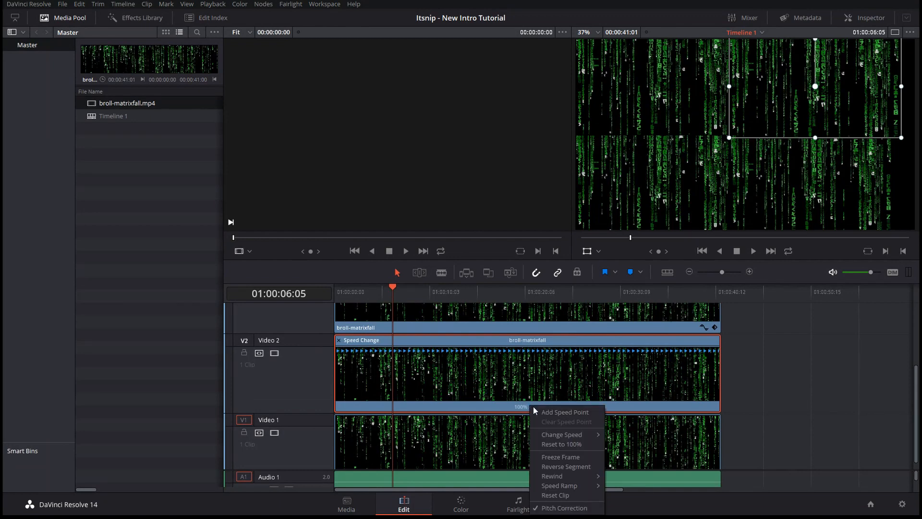
click(569, 466)
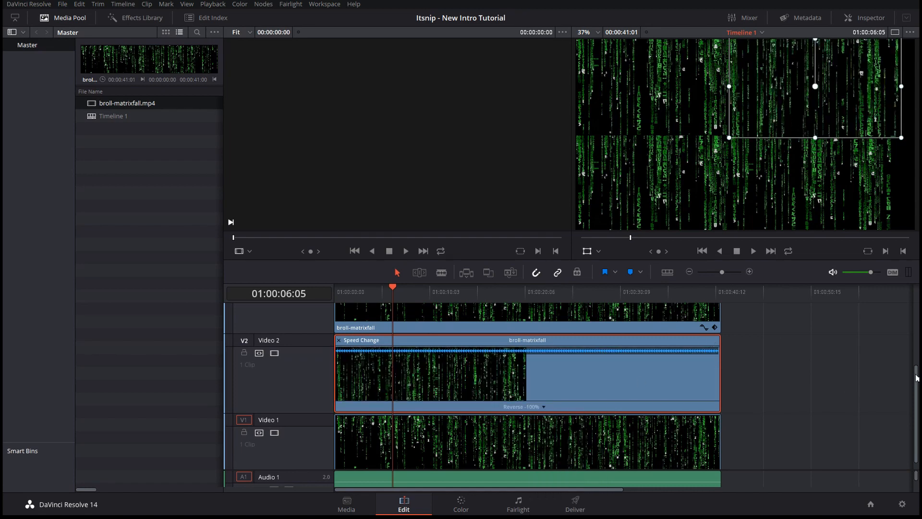
Show the retime controls on the Video 3 clip and reverse its playback with Reverse Segment.
drag(916, 372, 916, 306)
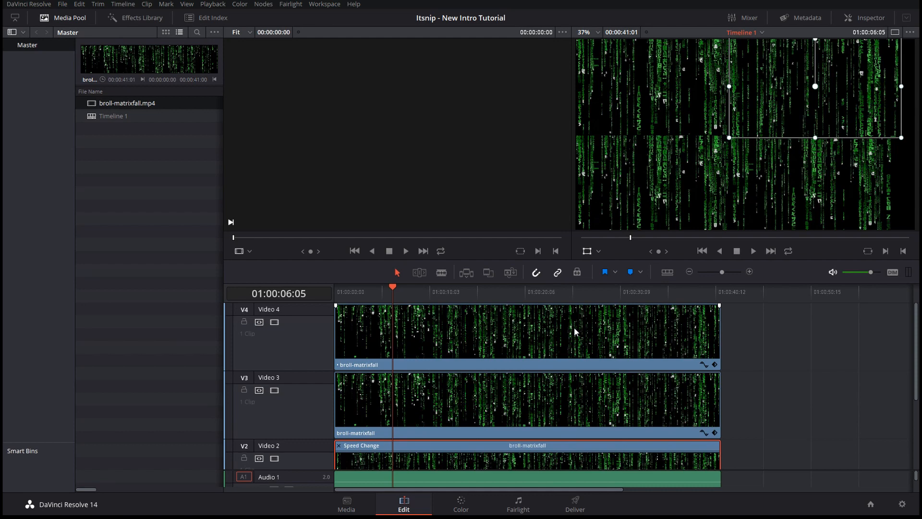
click(554, 413)
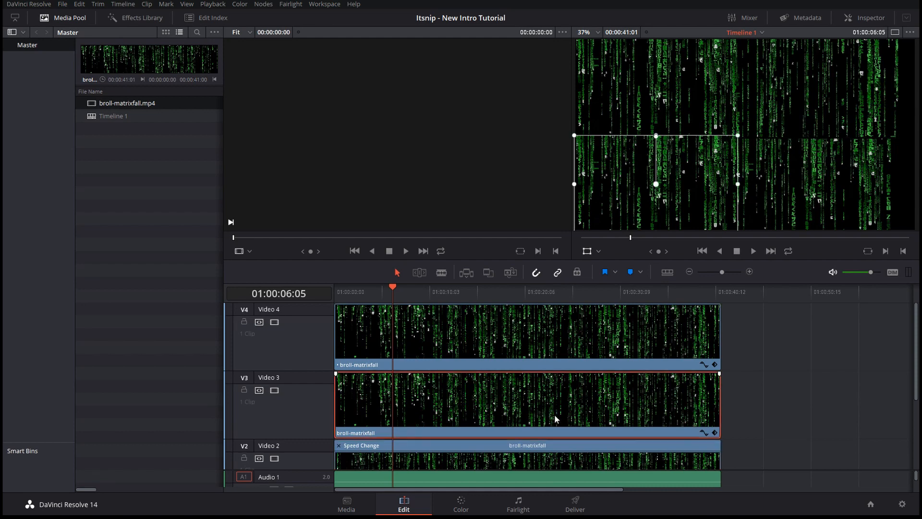
right_click(526, 409)
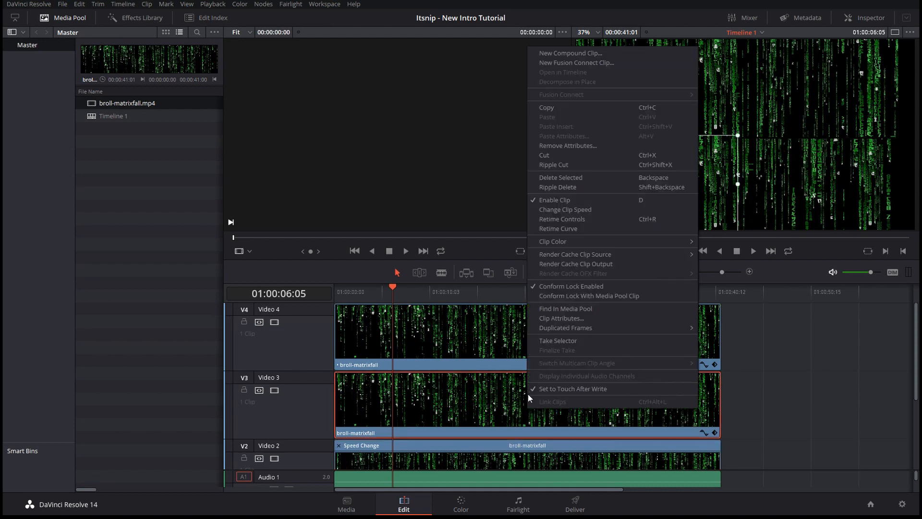
click(603, 218)
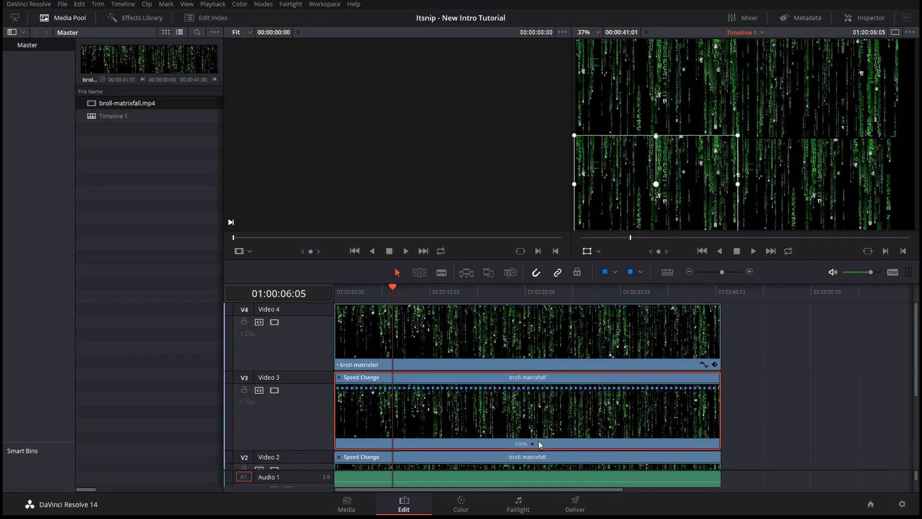
click(532, 444)
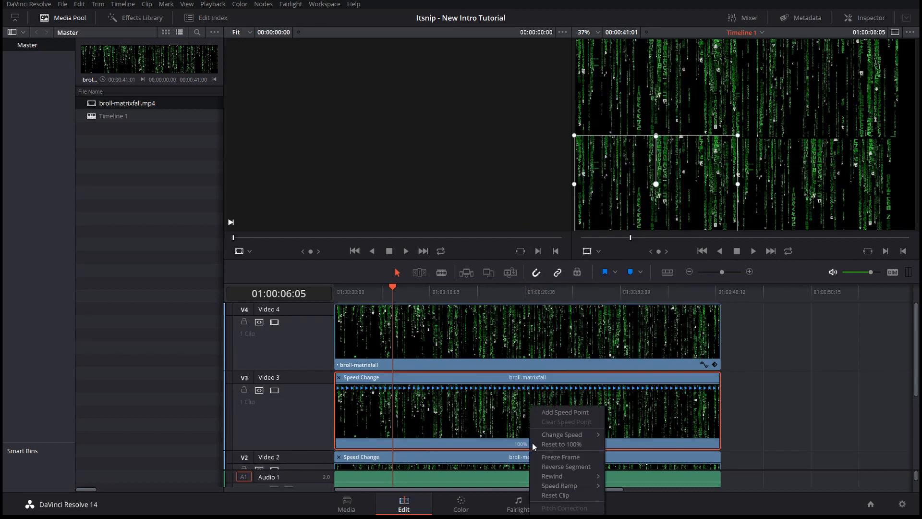
click(566, 465)
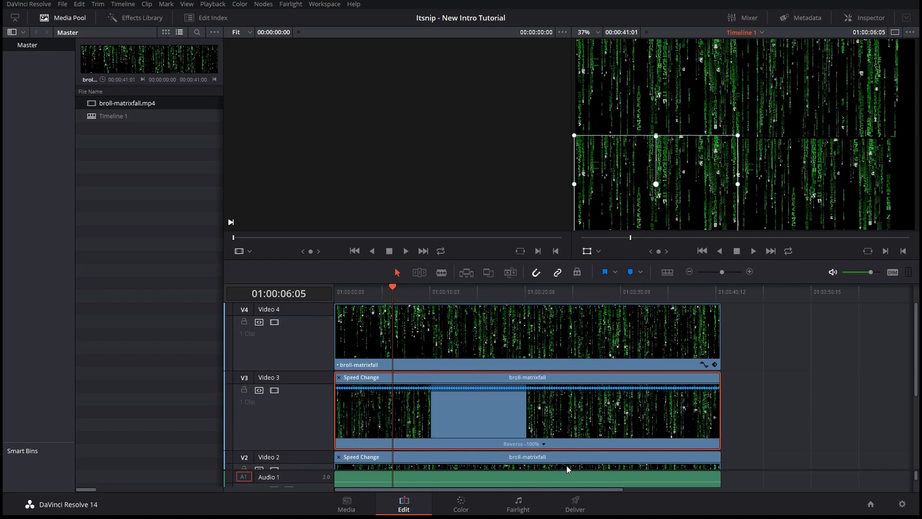
Return the playhead to the timeline's start and select the Video 4 and Video 3 clips in turn to check their quadrants.
click(912, 294)
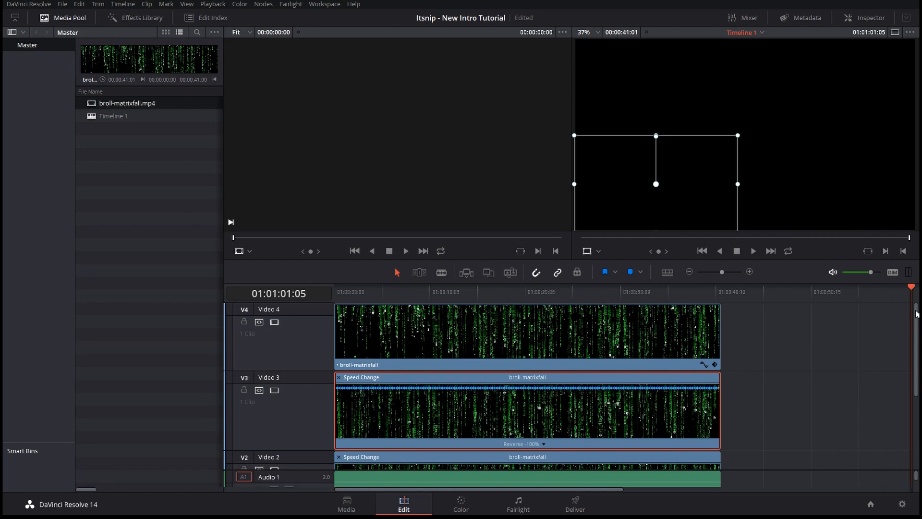
drag(912, 293, 914, 300)
drag(688, 489, 475, 494)
click(338, 293)
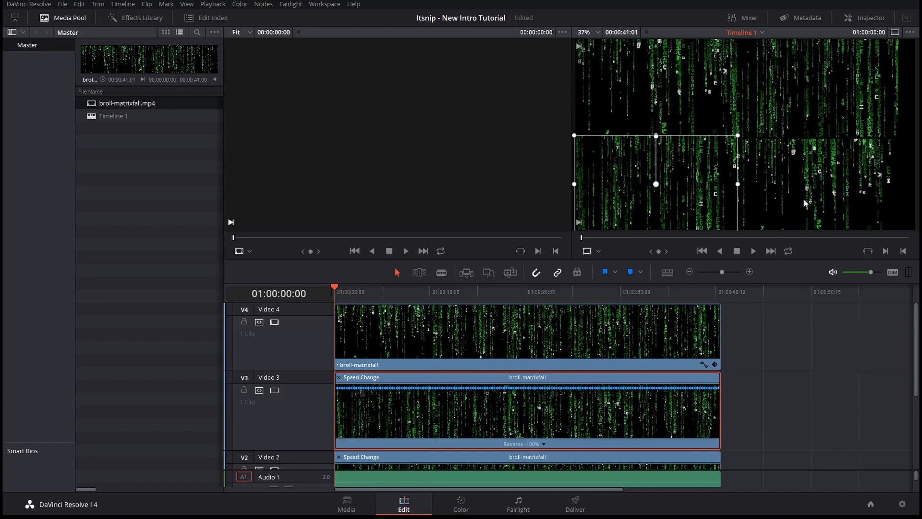
click(602, 321)
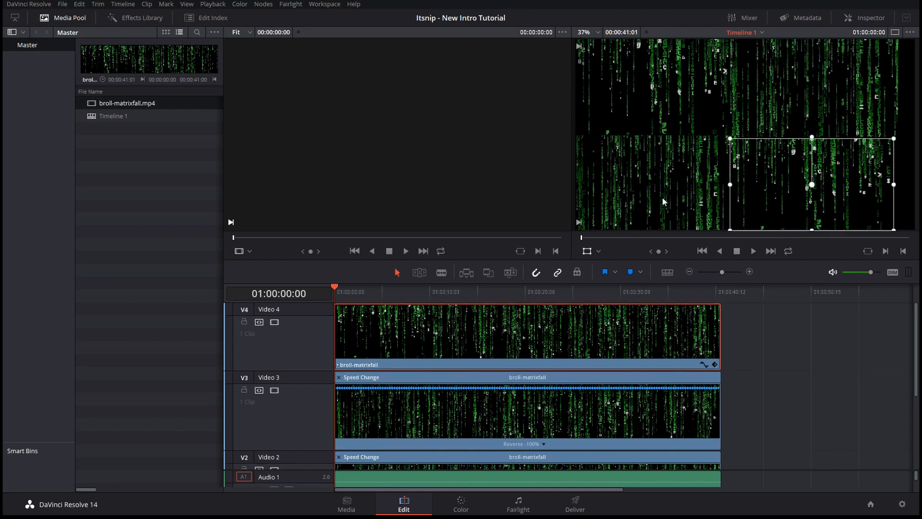
click(629, 416)
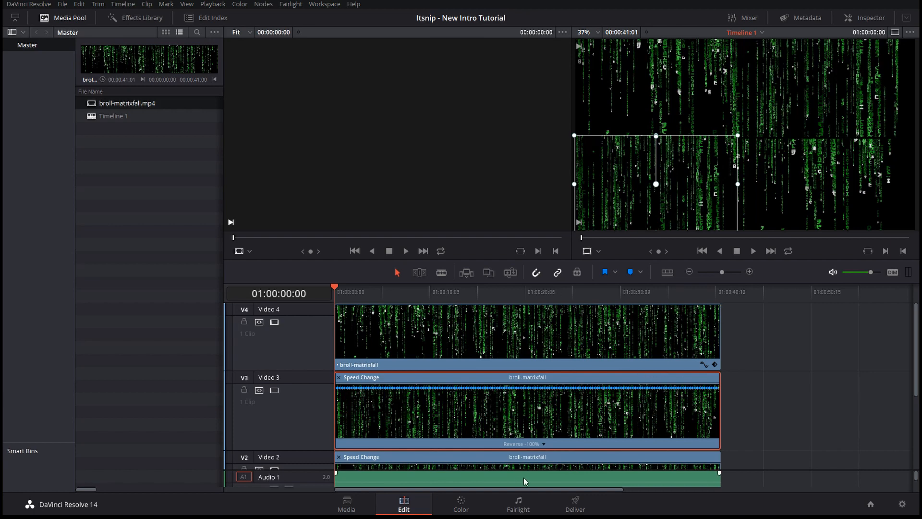
On the Color page, set the first clip's RGB Mixer to 2.00 for blue in Blue Output and -2.00 for every other level.
click(462, 510)
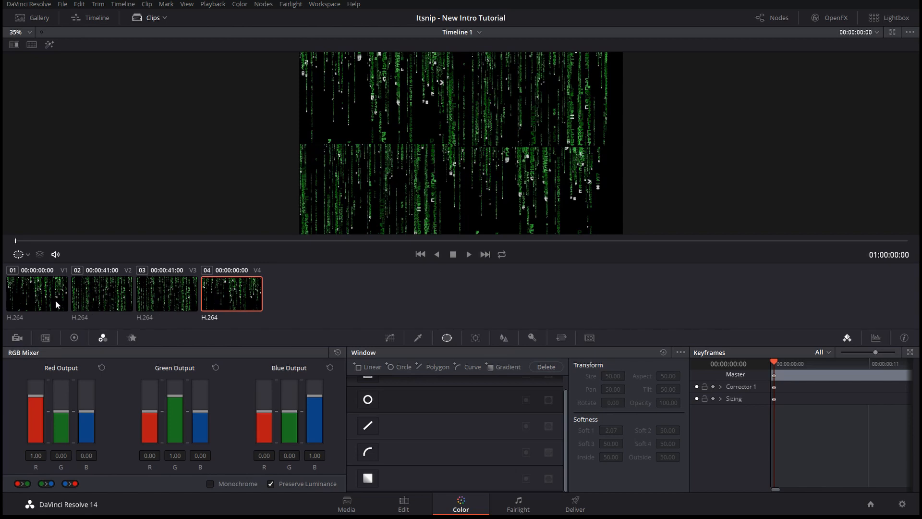
click(54, 299)
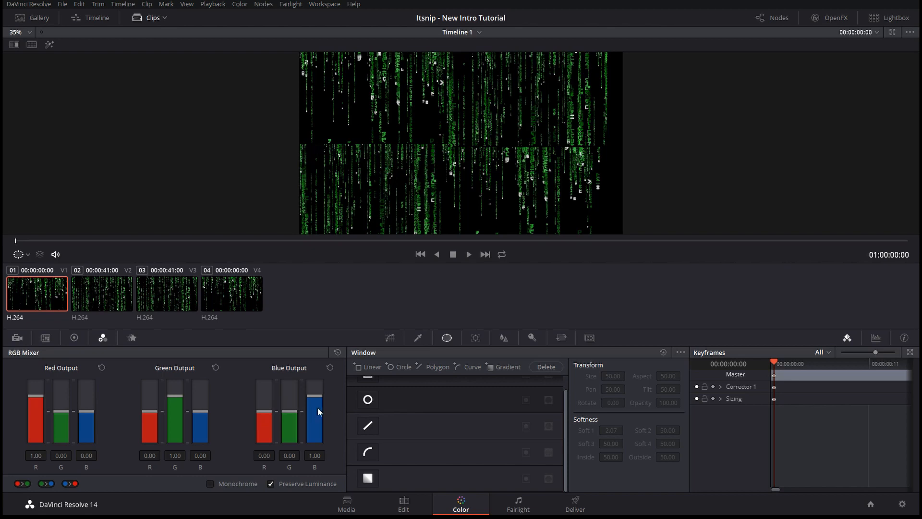
drag(316, 396, 318, 367)
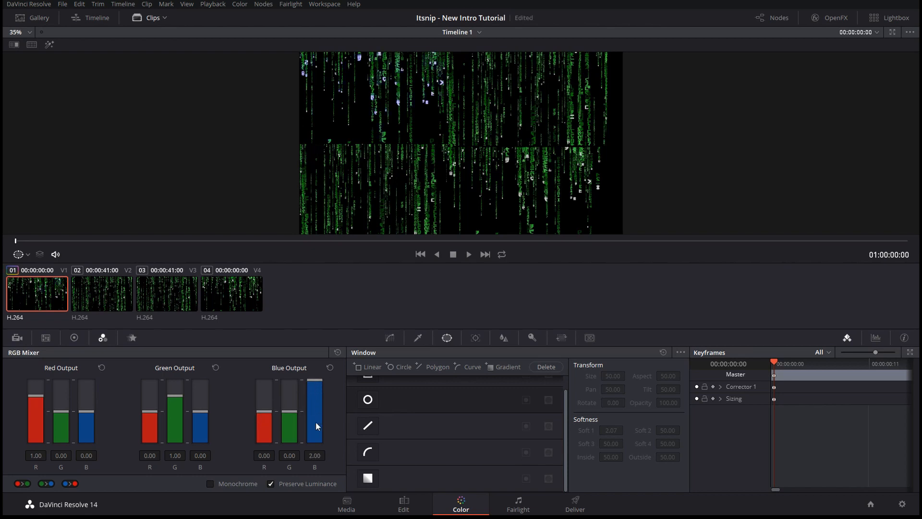
drag(286, 411, 286, 442)
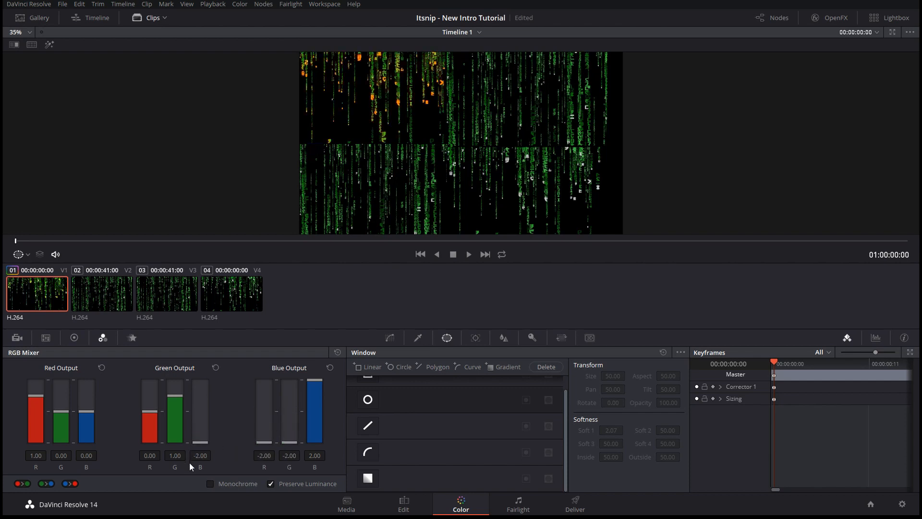
drag(176, 405, 172, 451)
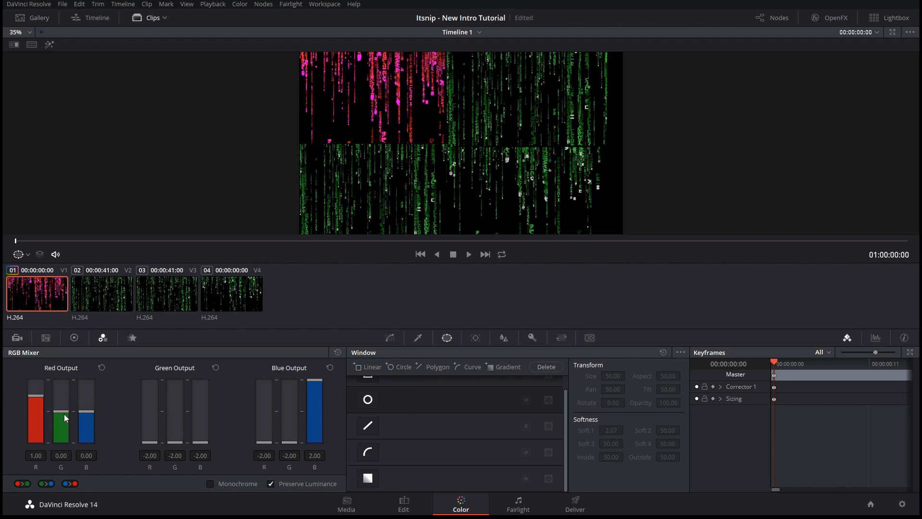
drag(61, 453, 61, 457)
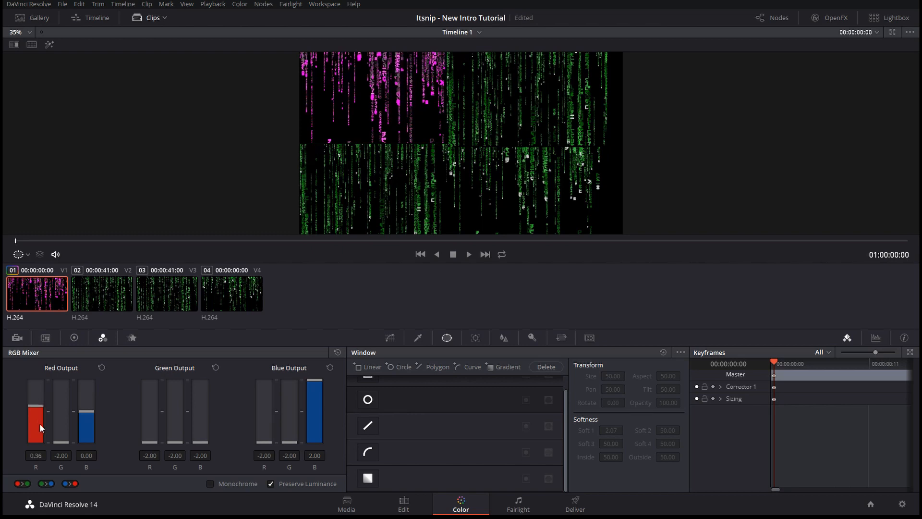
click(85, 412)
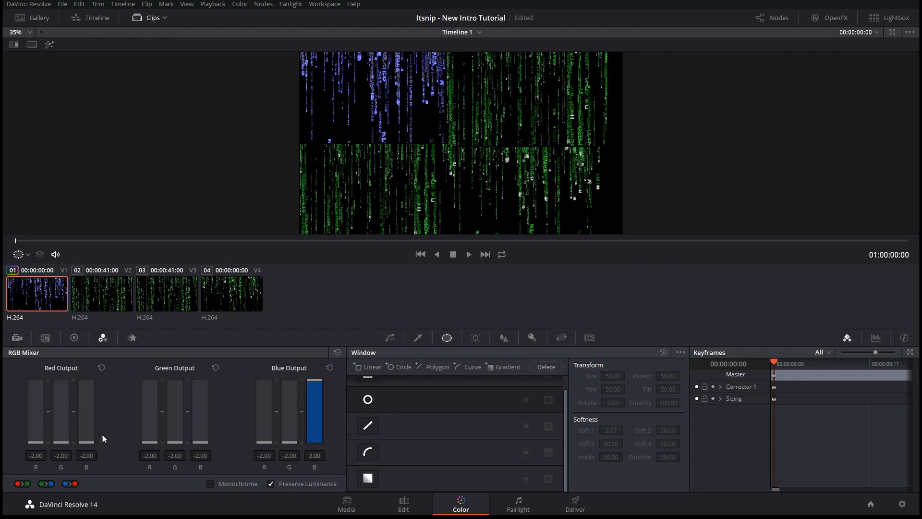
Try blue levels up to 2.00 in the first clip's Red and Green Outputs, and return both to -2.00.
drag(93, 439, 94, 371)
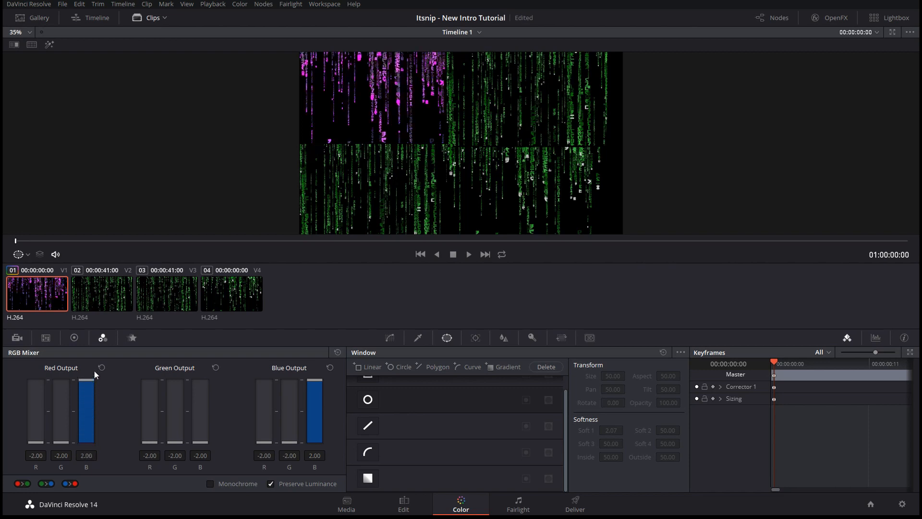
drag(196, 443, 201, 380)
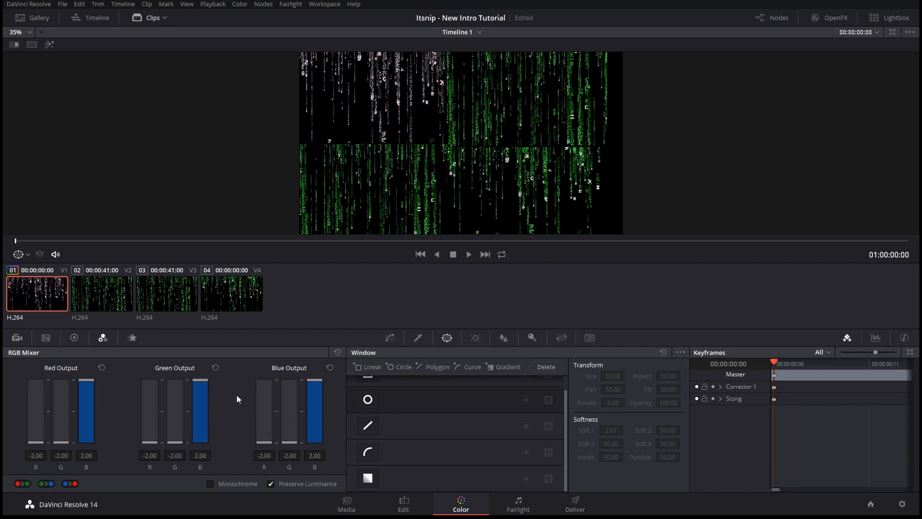
drag(199, 385, 200, 409)
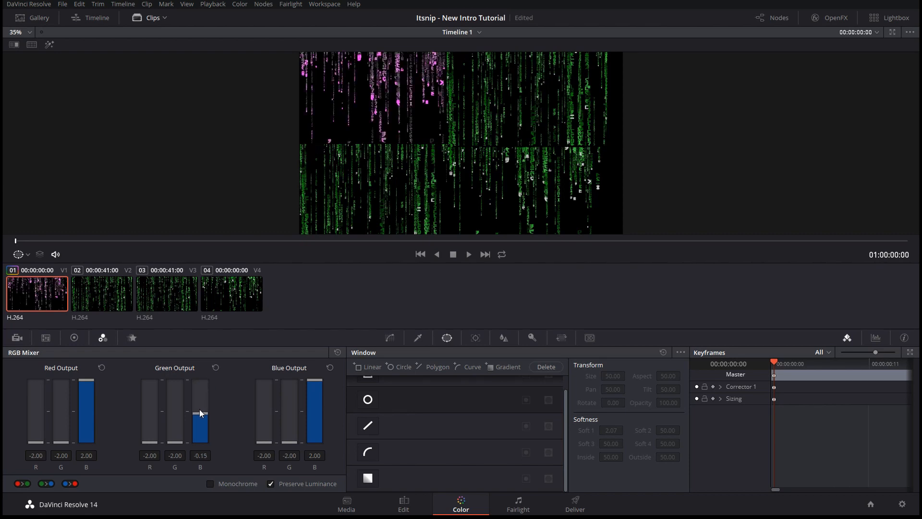
drag(87, 384, 82, 411)
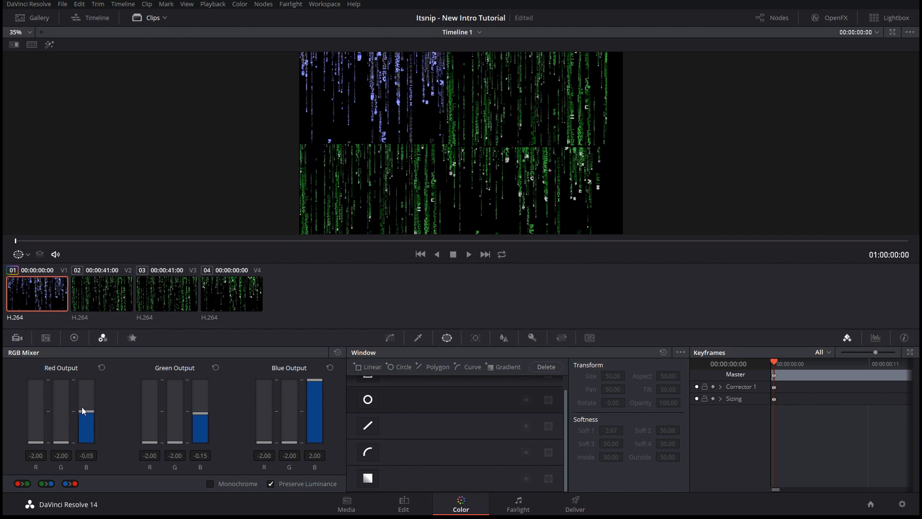
mouse_move(319, 387)
mouse_down()
mouse_move(306, 415)
mouse_move(313, 374)
mouse_up()
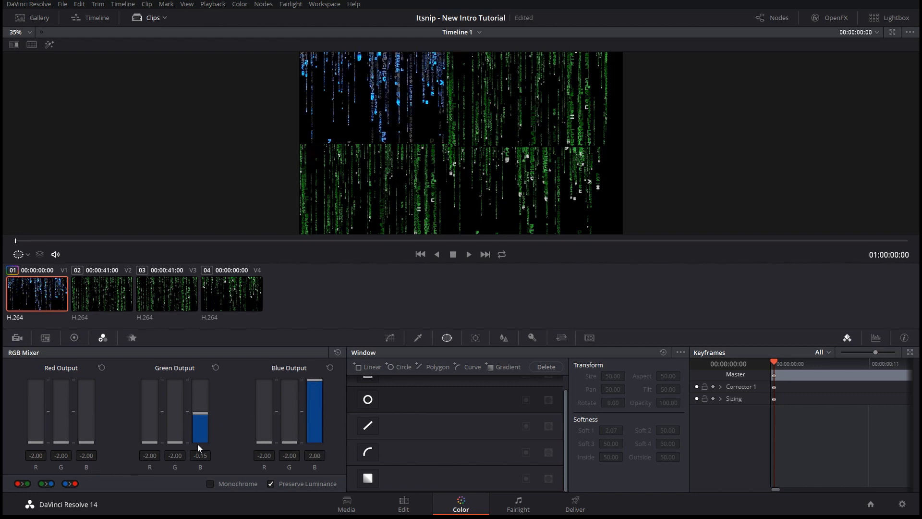
drag(204, 414, 200, 440)
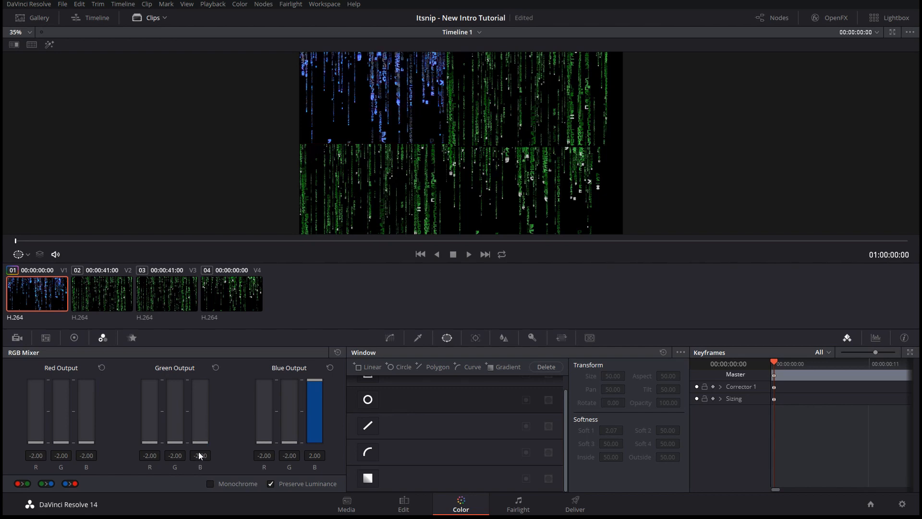
Raise the green level in the first clip's Blue Output to 2.00 and fine-tune it for a deep blue tint.
drag(290, 439, 294, 373)
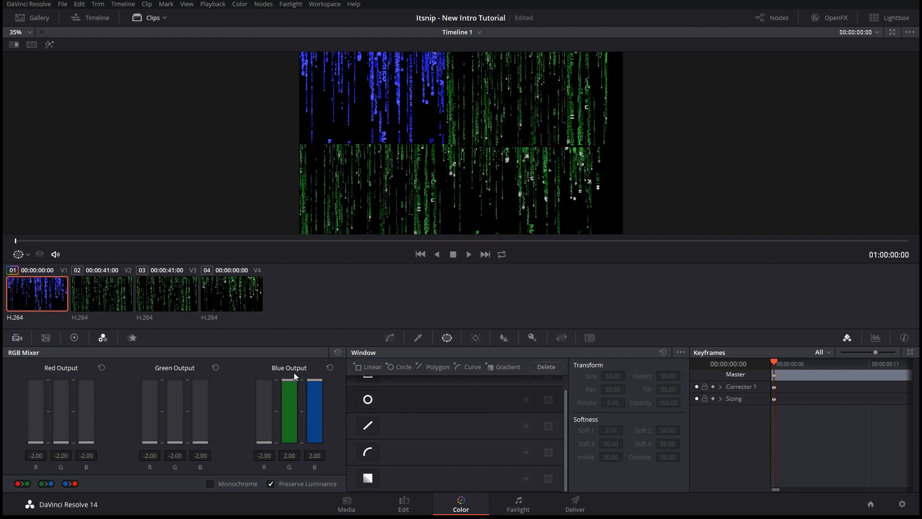
drag(295, 413, 293, 417)
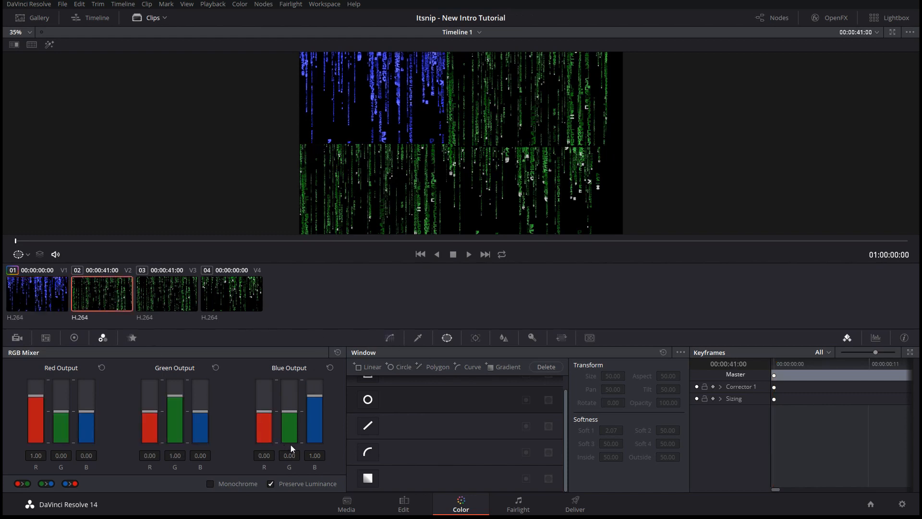
Tint the second clip red by setting all Red Output levels to 2.00 and all Green and Blue Output levels to -2.00.
drag(36, 396, 35, 376)
click(57, 409)
drag(88, 411, 86, 368)
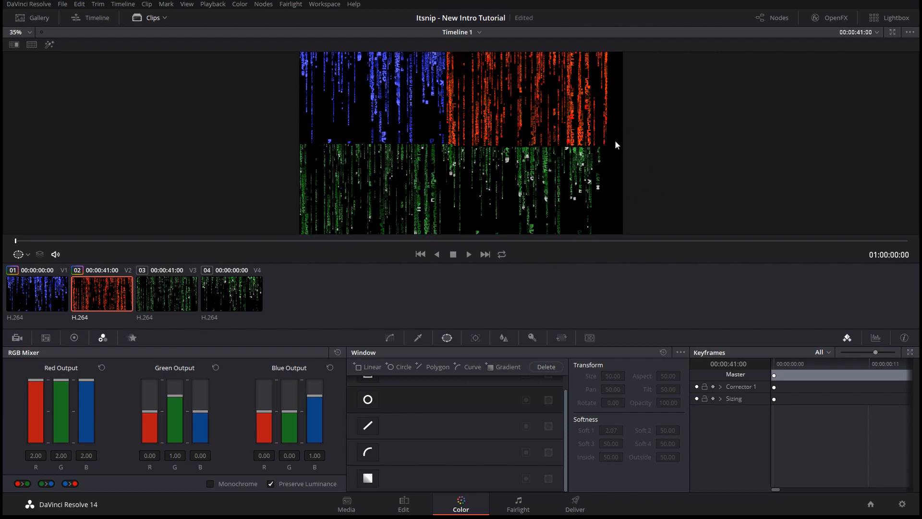
drag(175, 395, 173, 399)
drag(173, 435, 169, 451)
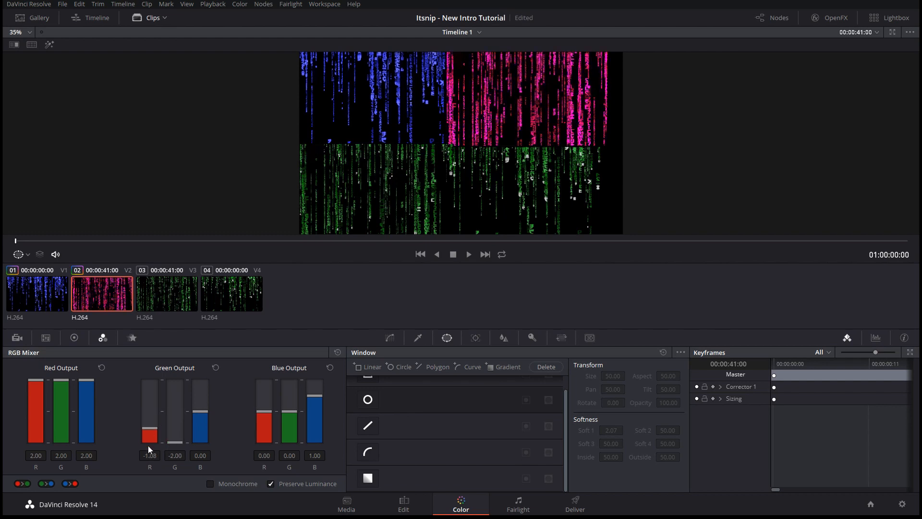
drag(207, 412, 206, 426)
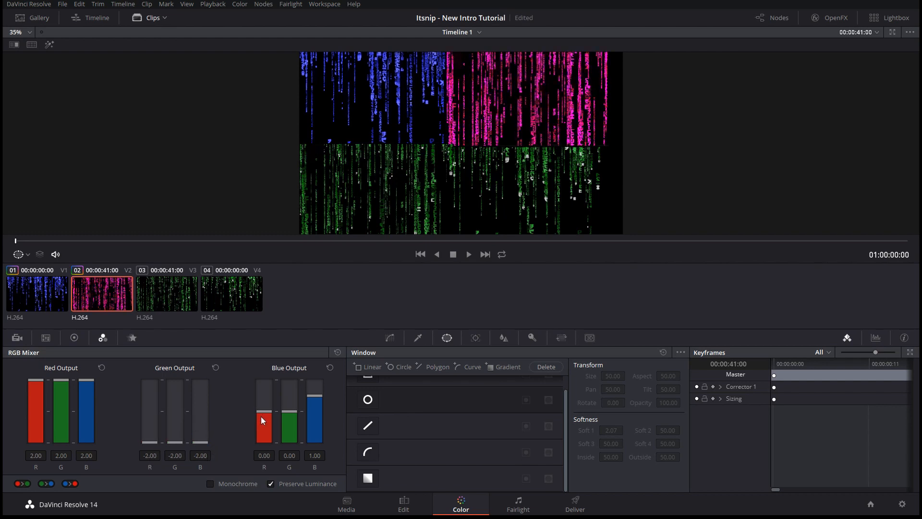
drag(292, 414, 298, 457)
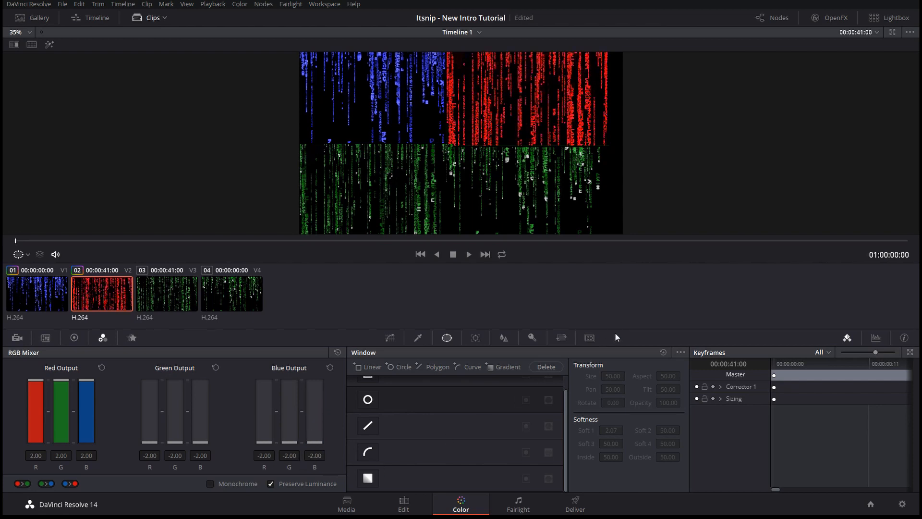
Tint the third clip purple by setting blue to 2.00 in Blue Output, -0.33 in Red Output, and every other RGB Mixer level to -2.00.
click(171, 308)
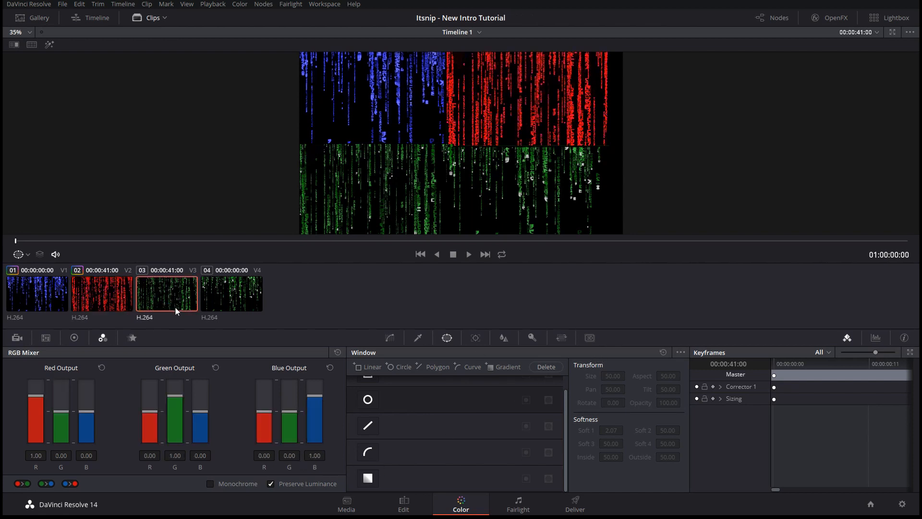
drag(85, 408, 85, 369)
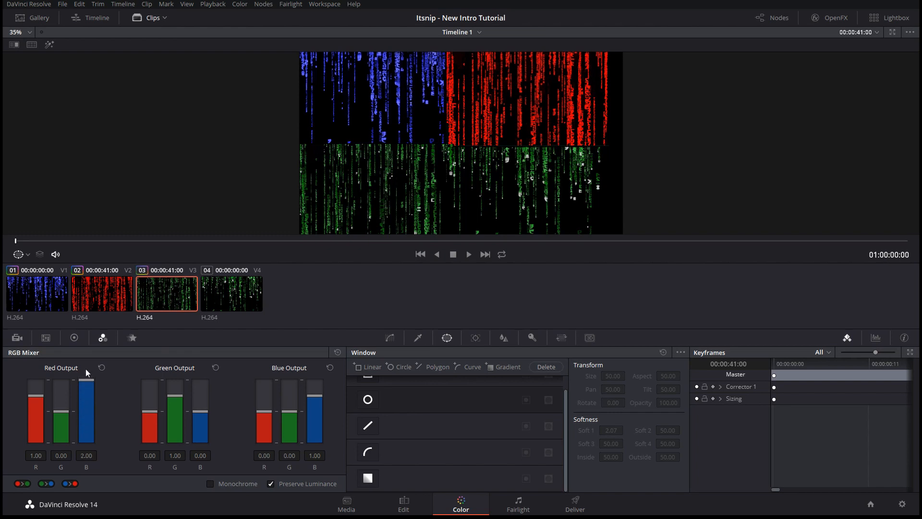
drag(320, 393, 326, 359)
drag(291, 414, 285, 459)
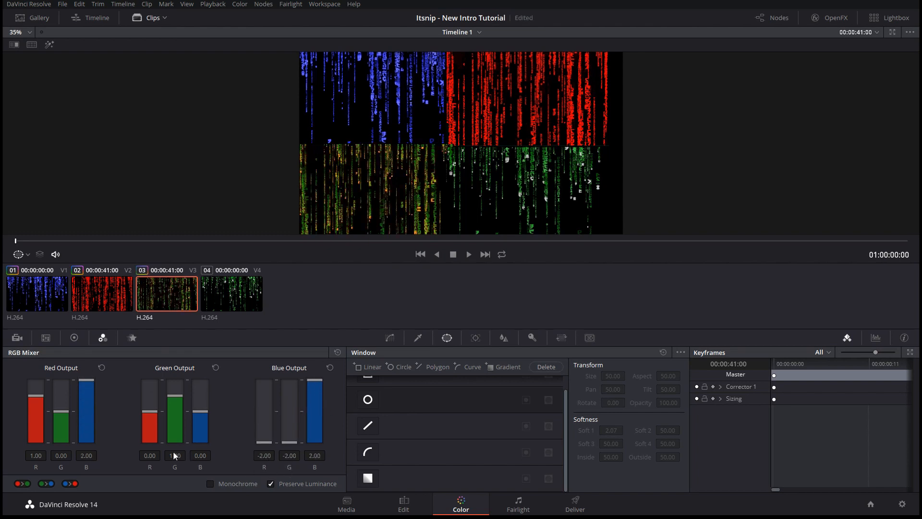
drag(180, 404, 174, 462)
drag(149, 411, 149, 463)
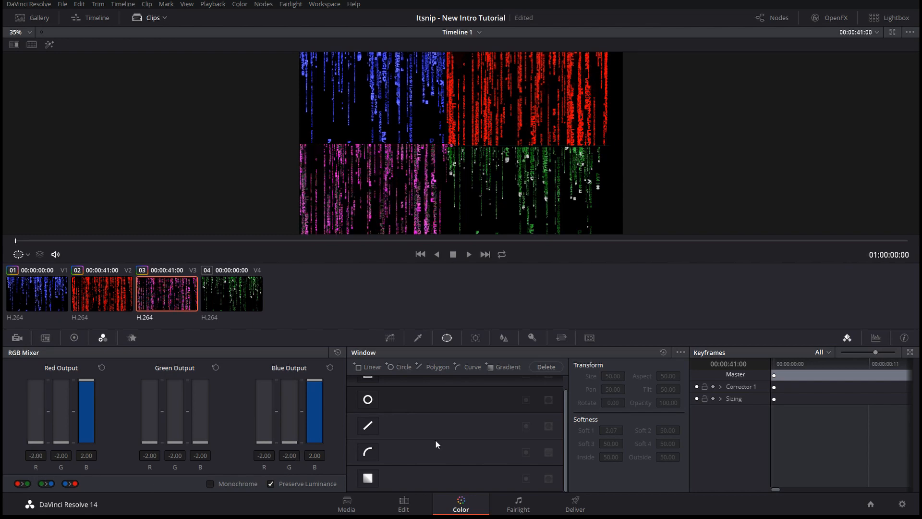
drag(87, 381, 84, 417)
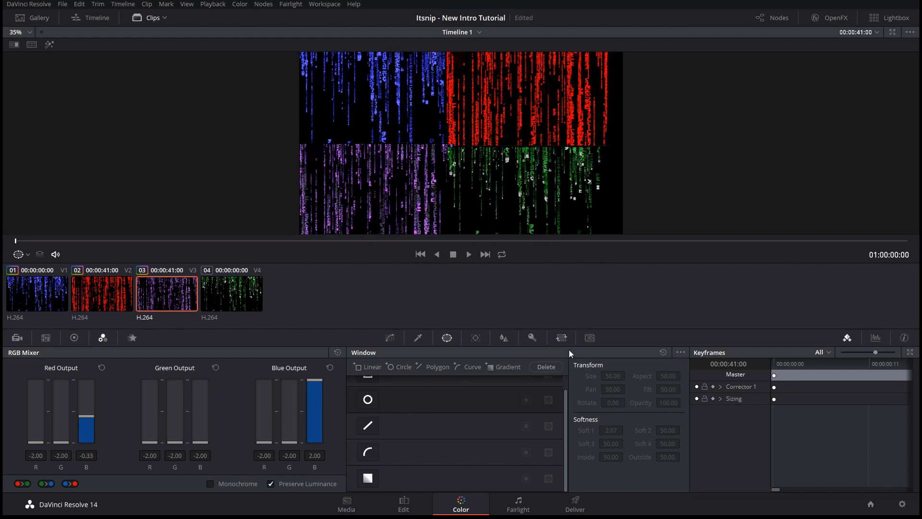
Tint the fourth clip yellow: red and green 2.00 in Red and Green Outputs, blue -0.03 in Red Output, all Blue Output levels -2.00.
click(233, 299)
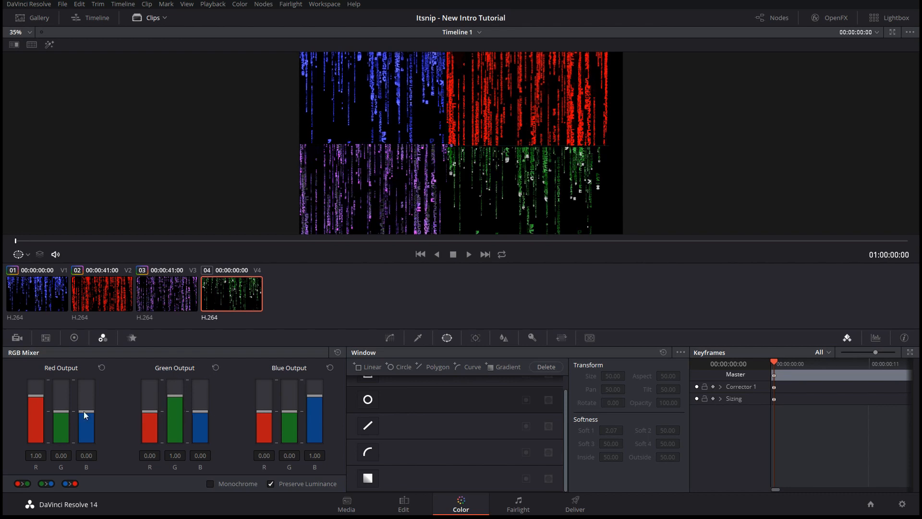
drag(34, 397, 84, 385)
drag(151, 414, 145, 365)
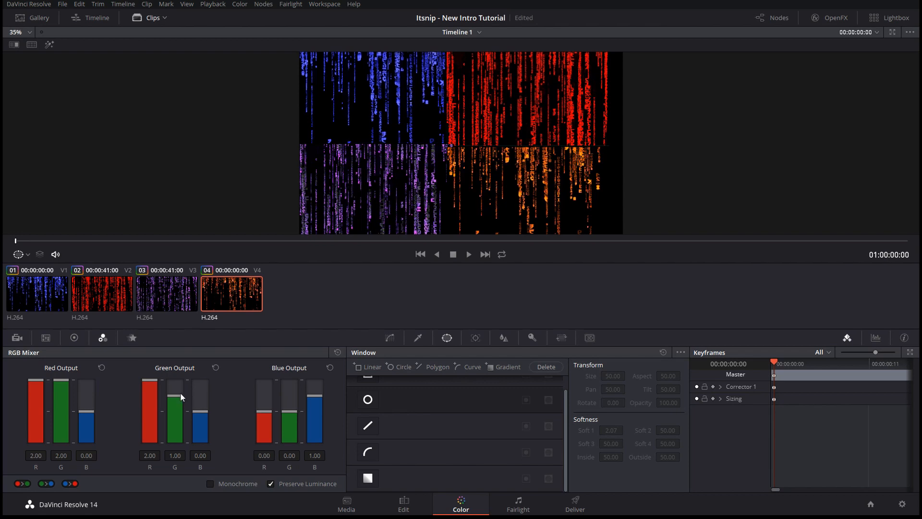
drag(86, 417, 85, 422)
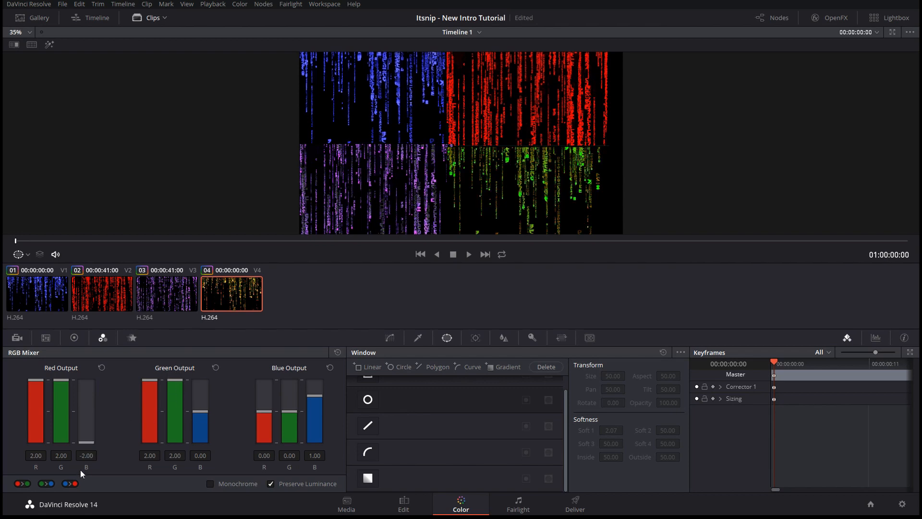
drag(91, 378, 87, 418)
drag(289, 413, 291, 441)
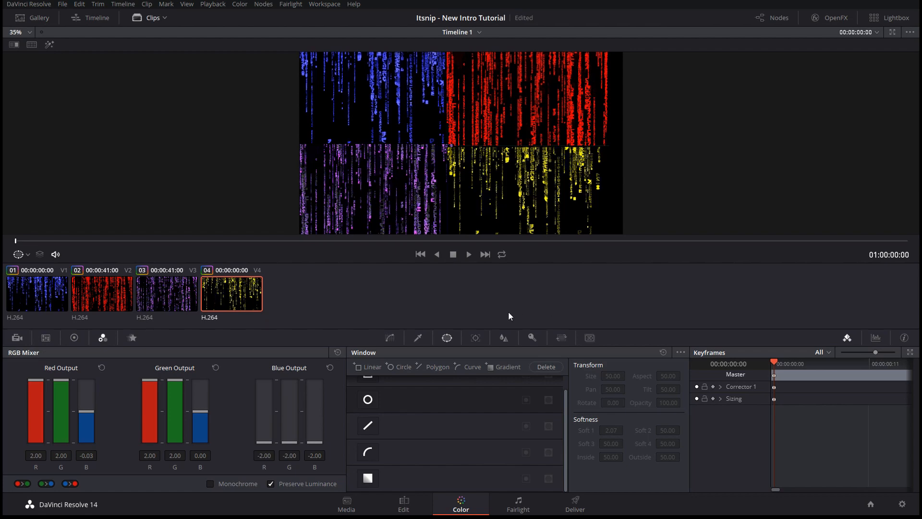
Inspect the seams between the quadrants, then shift the yellow clip rightward on the Edit page and enlarge it to fill the lower-right quadrant.
scroll(433, 164, up, 10)
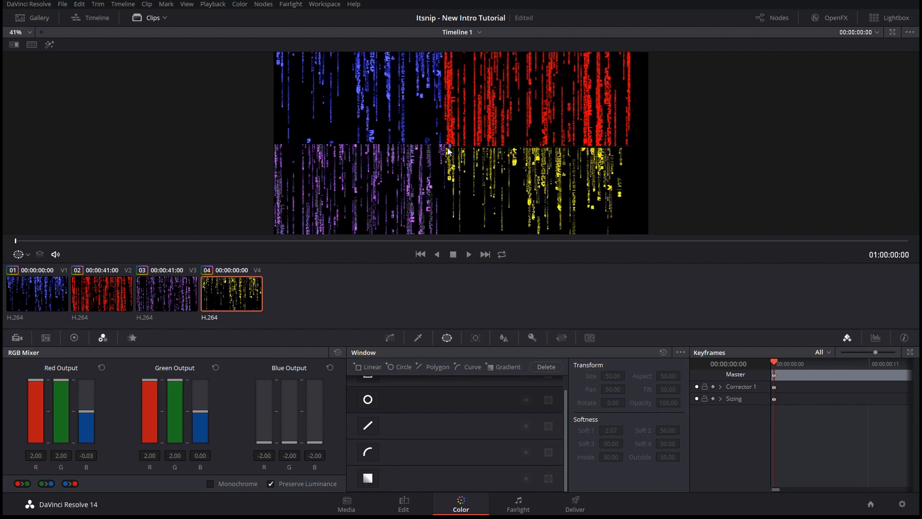
scroll(453, 163, up, 4)
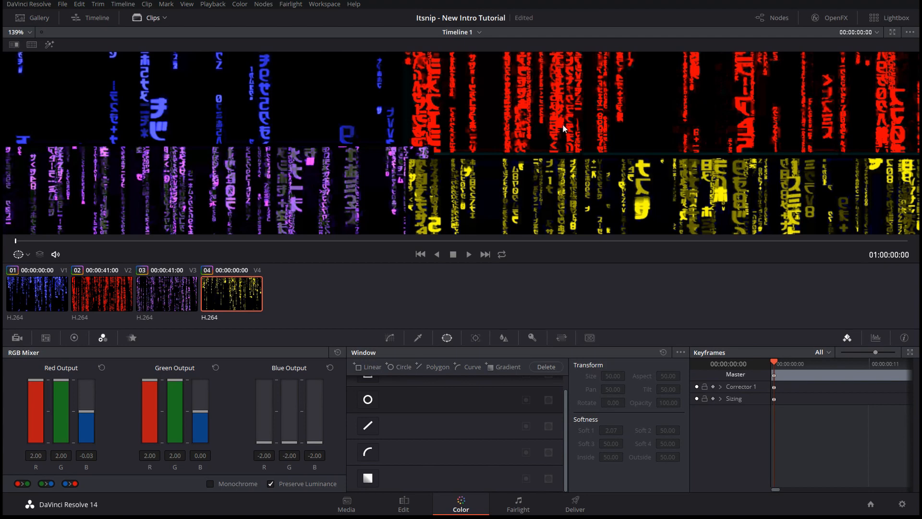
scroll(565, 135, down, 4)
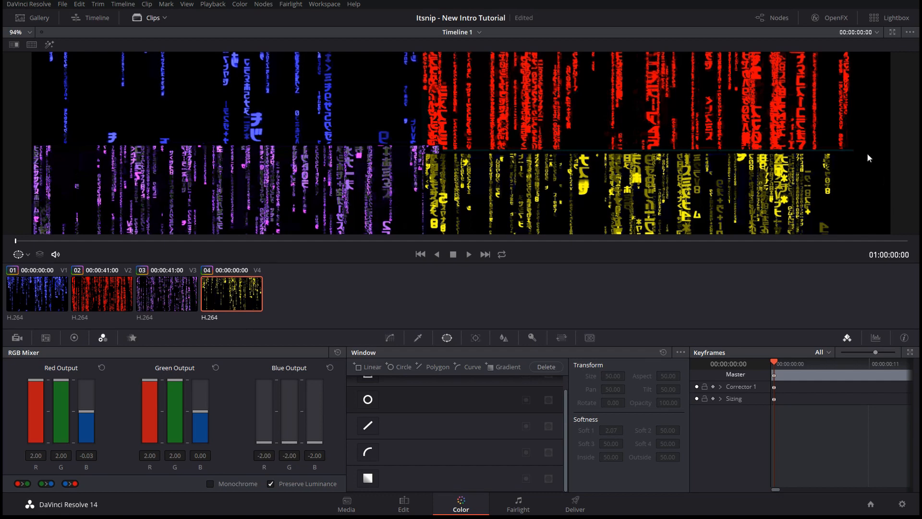
click(403, 505)
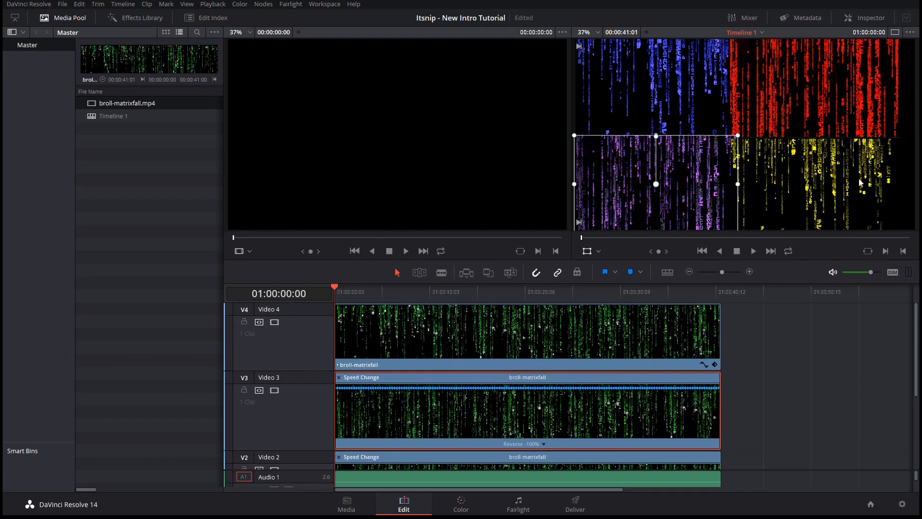
click(778, 188)
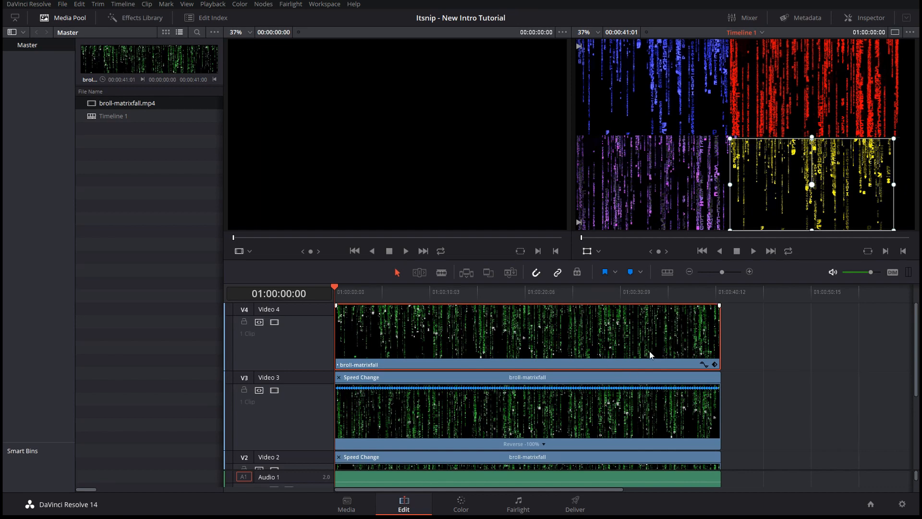
scroll(647, 350, down, 1)
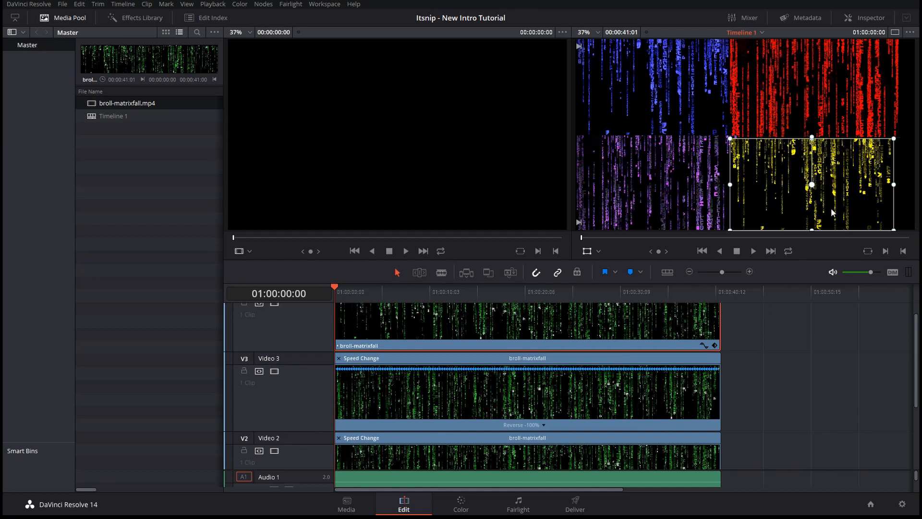
drag(843, 206, 852, 190)
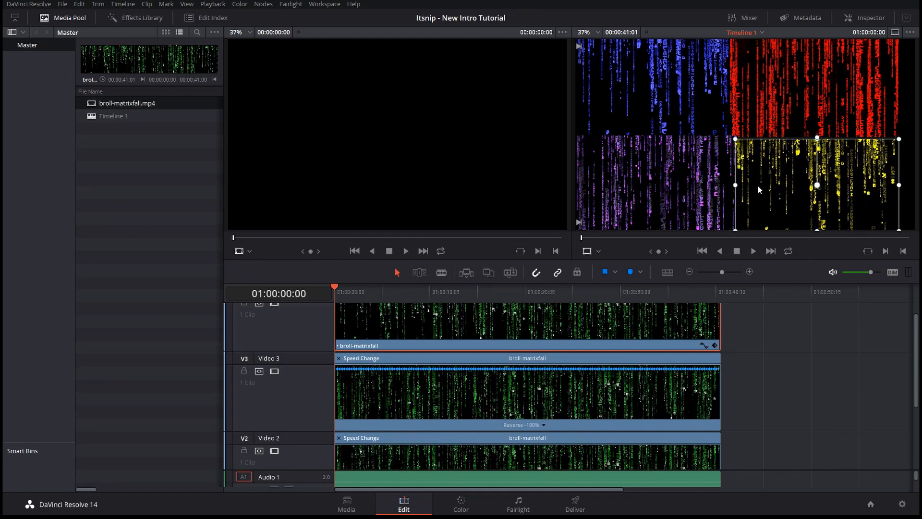
drag(735, 185, 778, 197)
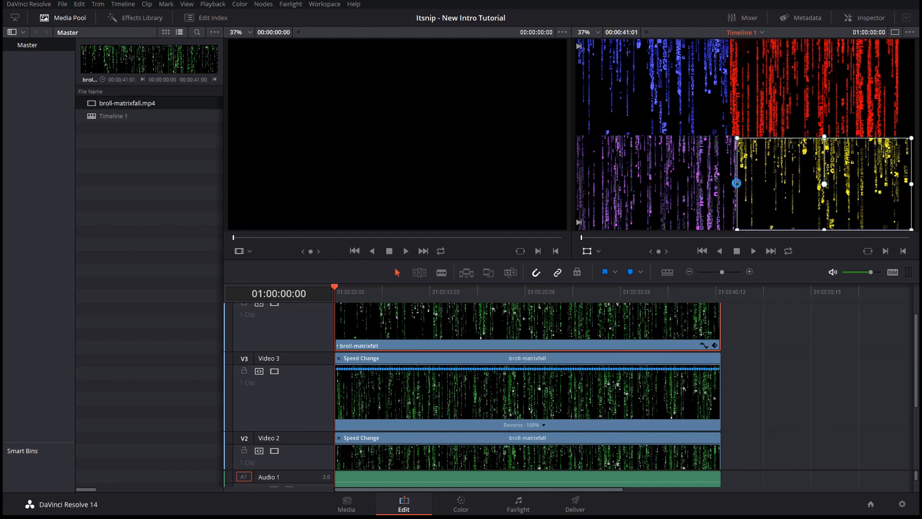
Move the red Video 2 clip rightward and widen it to fill the upper-right quadrant.
click(460, 456)
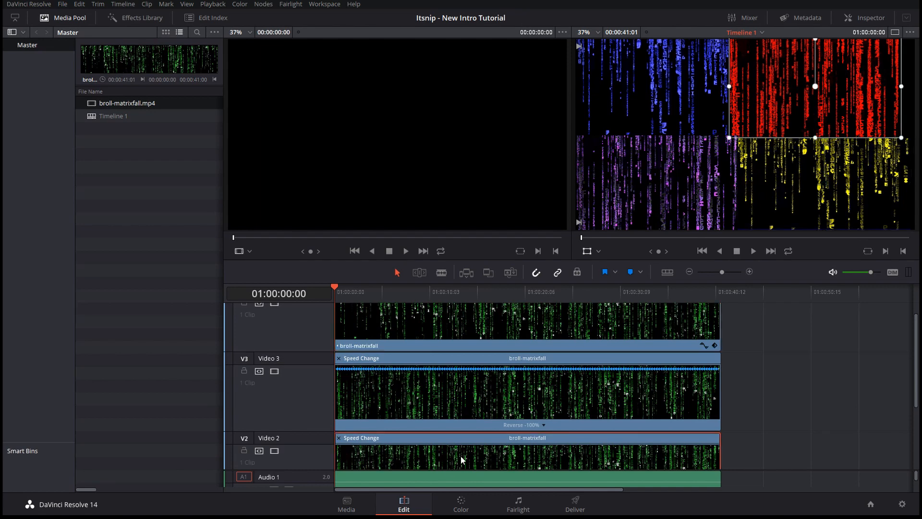
mouse_move(830, 107)
mouse_down()
mouse_move(841, 102)
mouse_move(834, 97)
mouse_move(822, 102)
mouse_move(841, 108)
mouse_up()
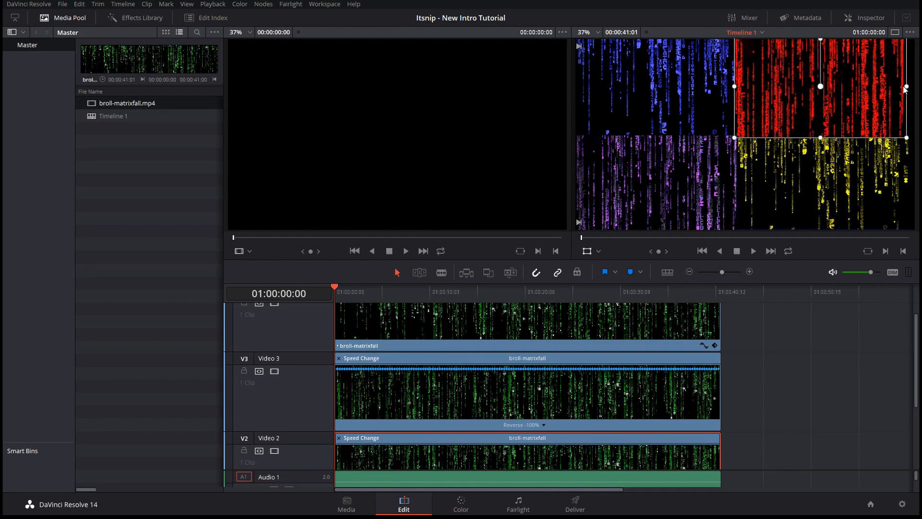
drag(906, 87, 874, 102)
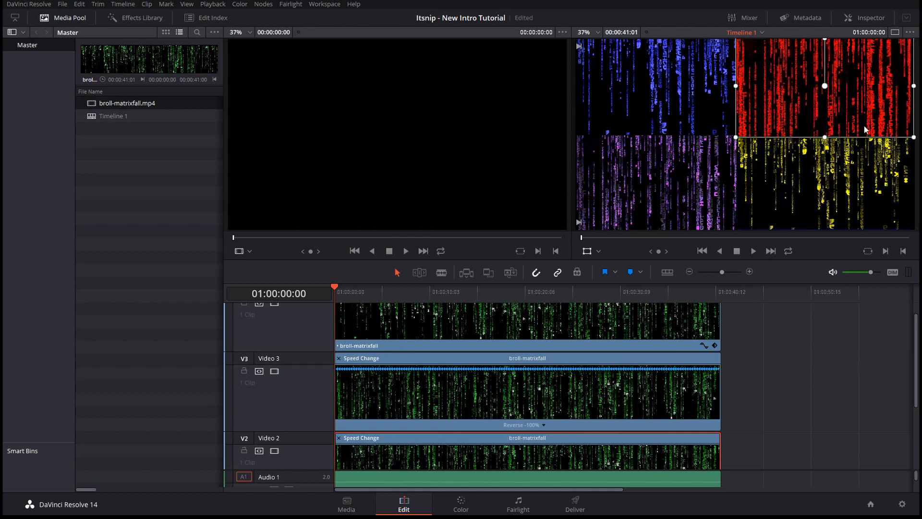
Check the seams on the Color page and stretch the yellow clip's upper edge toward the red clip on the Edit page.
click(464, 505)
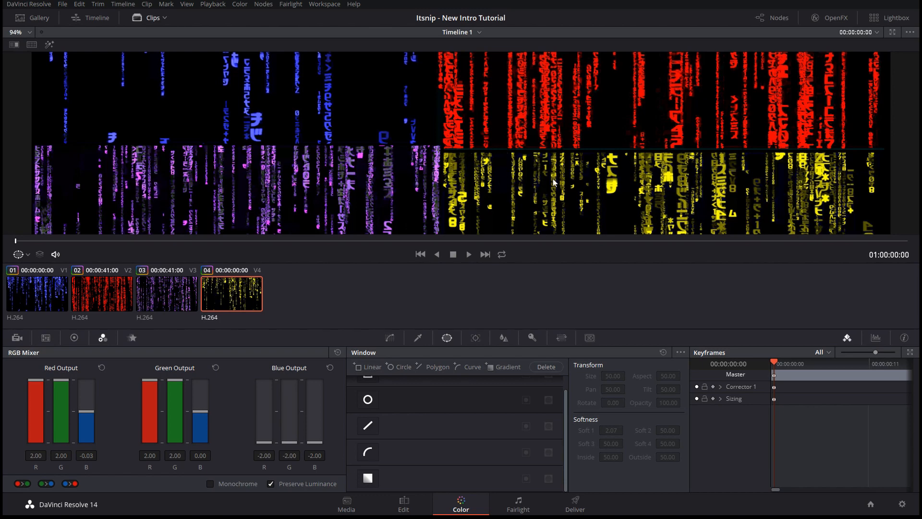
click(403, 504)
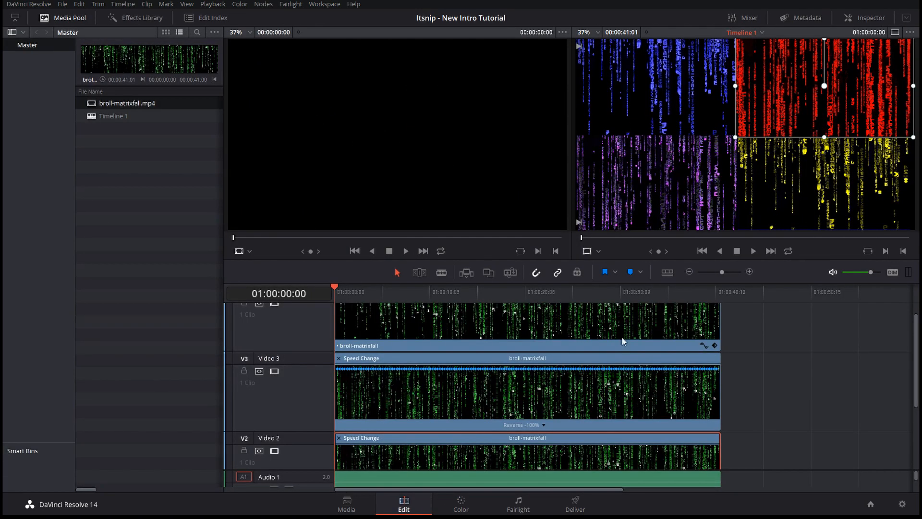
click(549, 341)
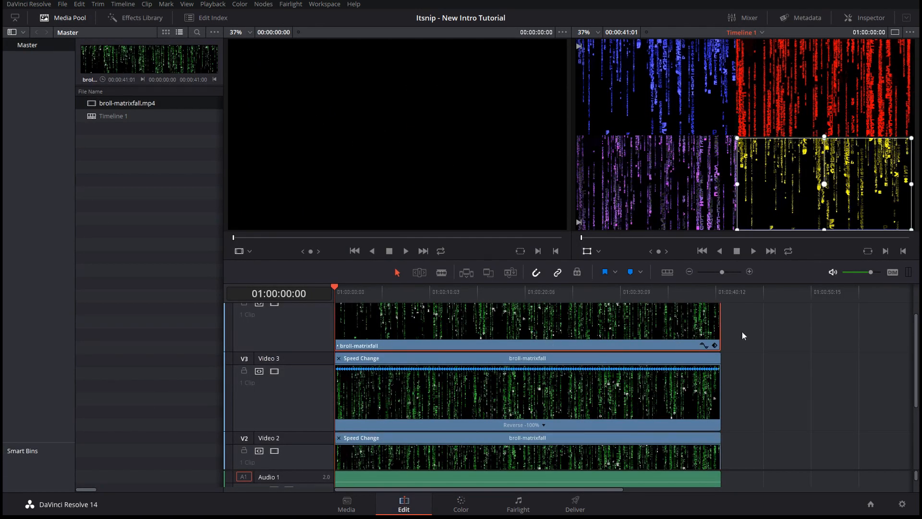
key(ctrl+Down)
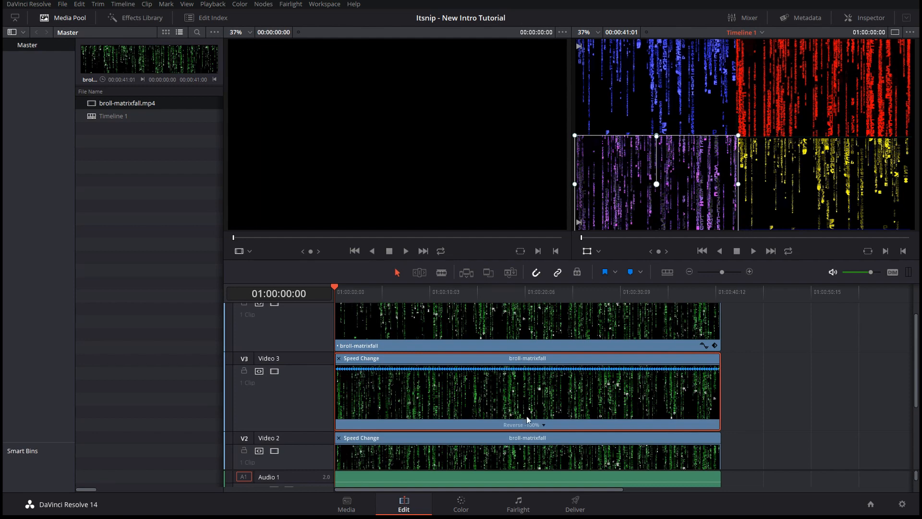
click(533, 464)
click(504, 336)
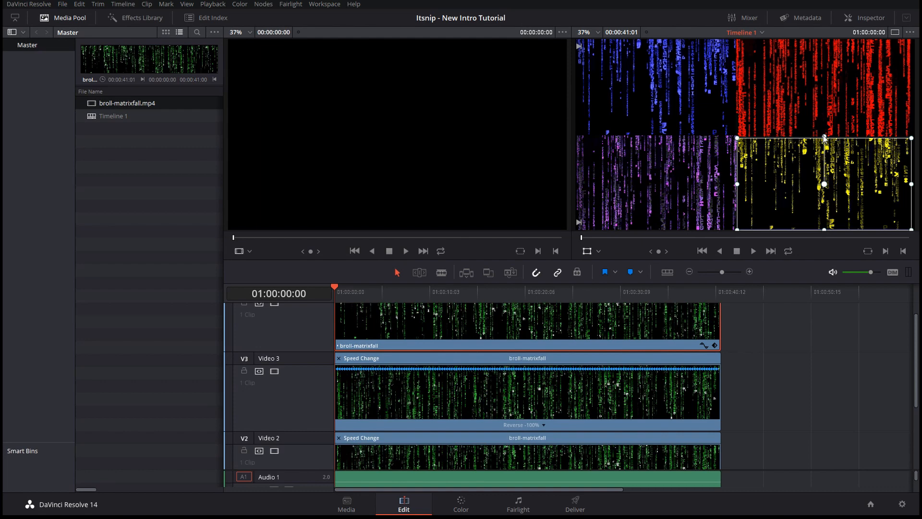
drag(825, 138, 825, 136)
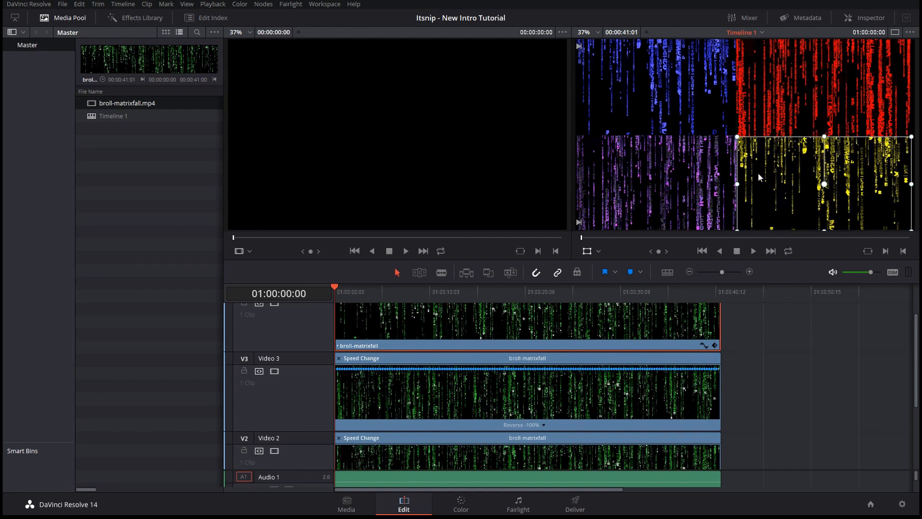
click(598, 32)
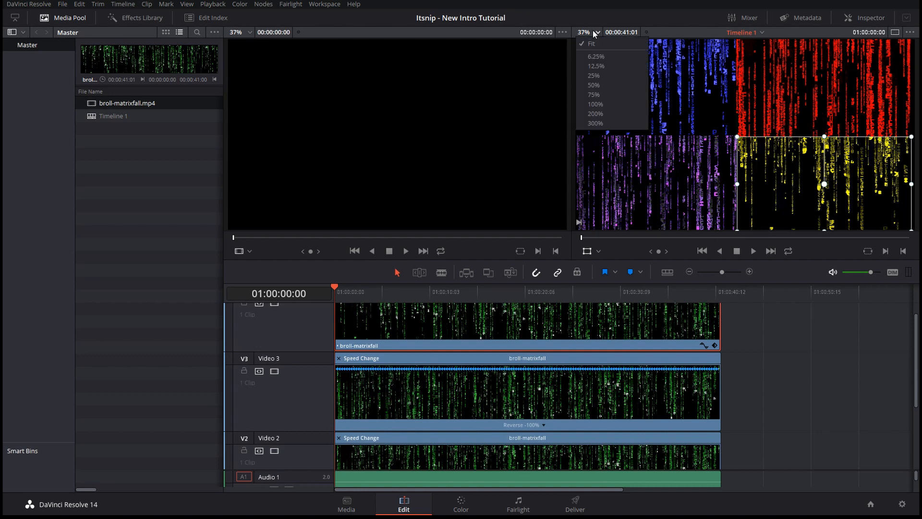
click(606, 95)
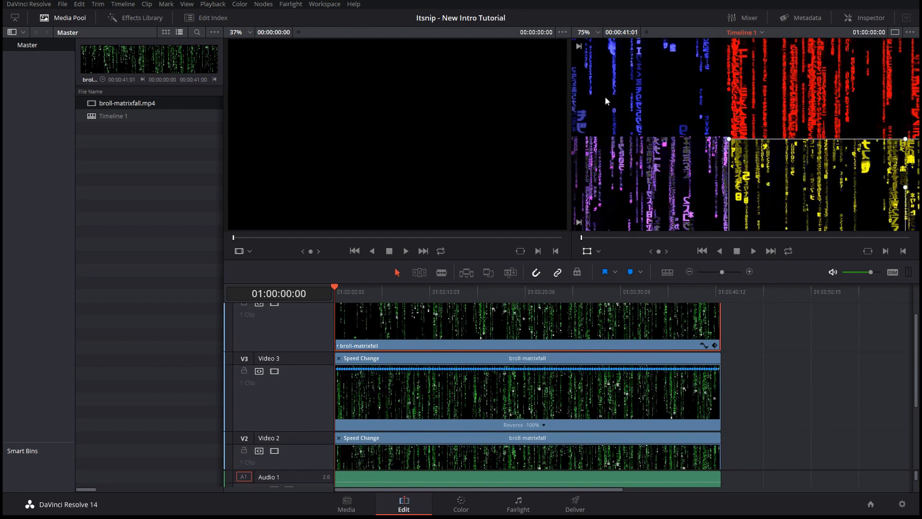
click(589, 33)
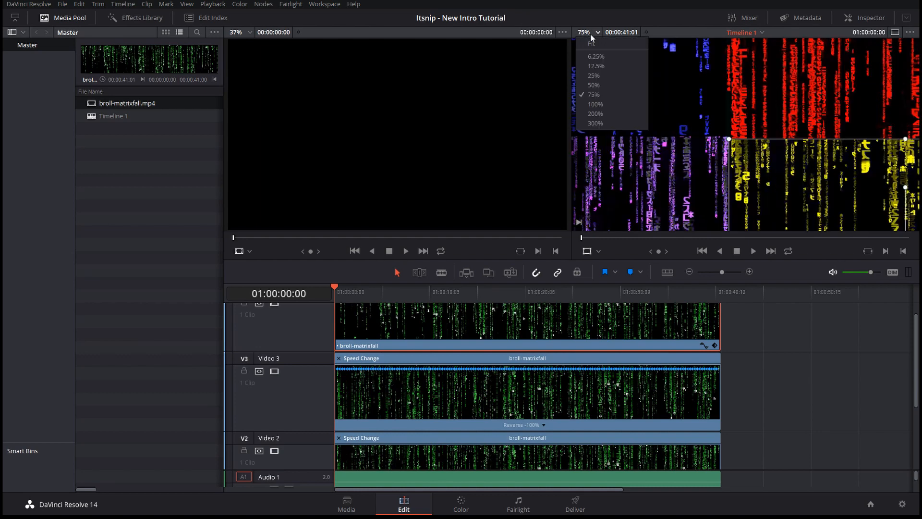
click(601, 104)
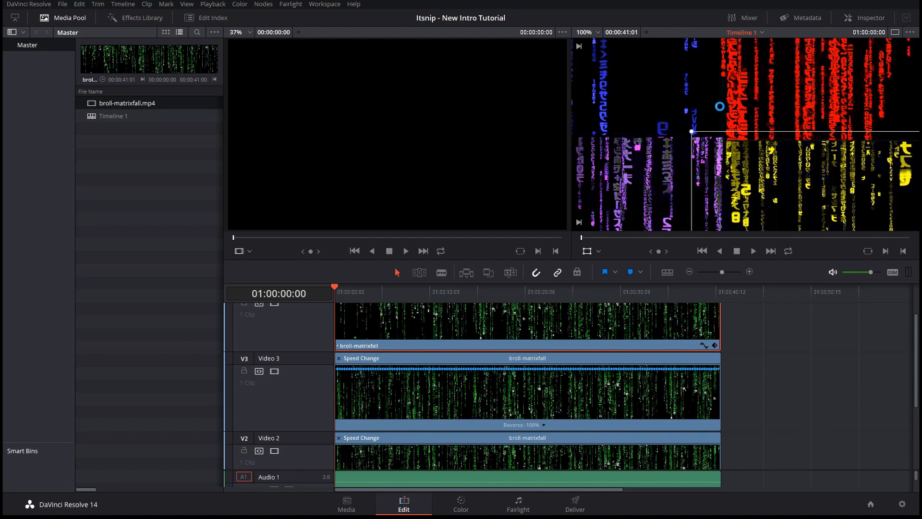
drag(769, 121, 725, 108)
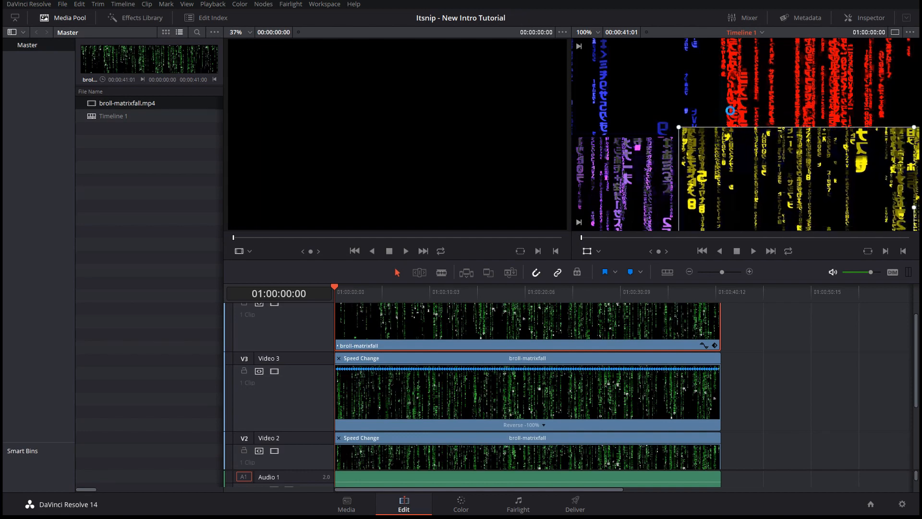
key(ctrl+z)
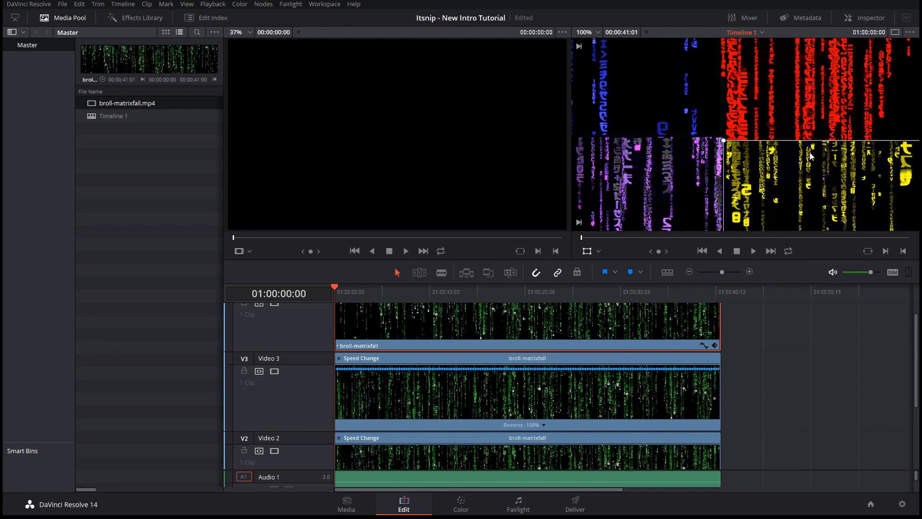
drag(744, 109, 706, 98)
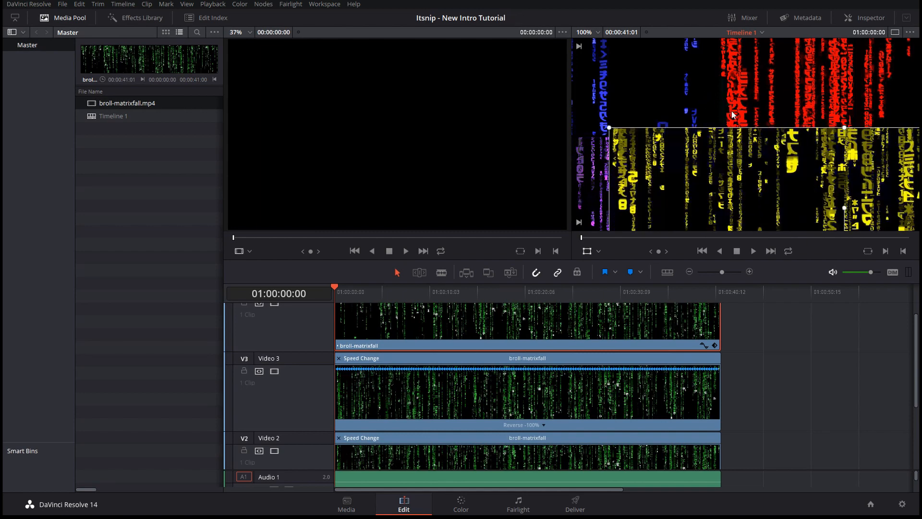
key(ctrl+z)
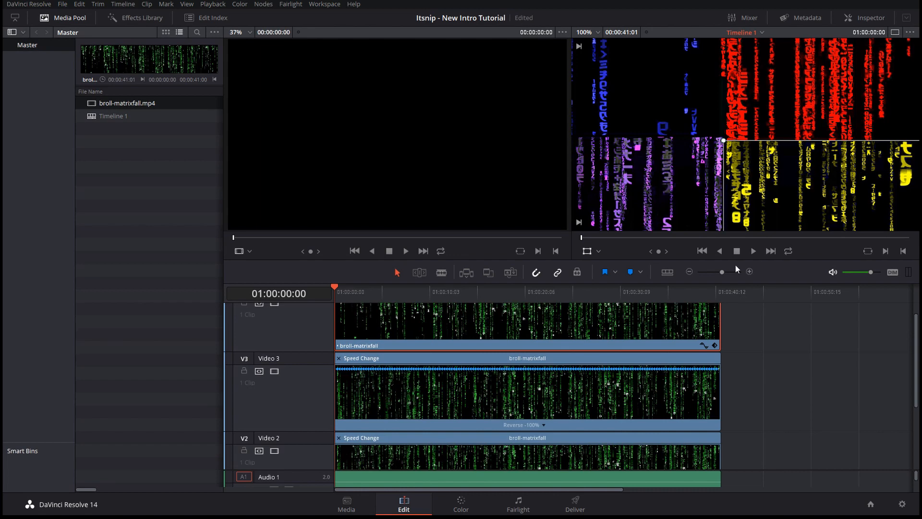
Set the timeline viewer zoom to 50%, extend the yellow clip's upper edge to close the gap below the red clip, and save the project.
click(597, 33)
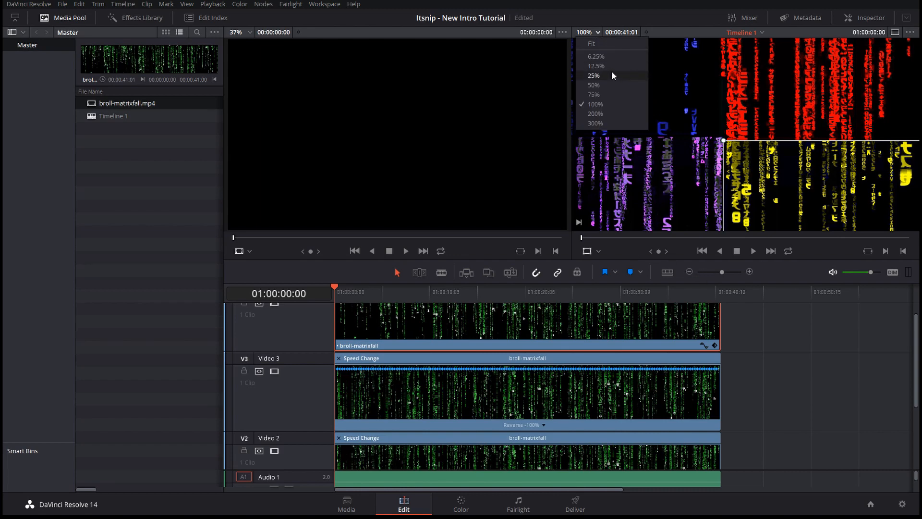
click(608, 85)
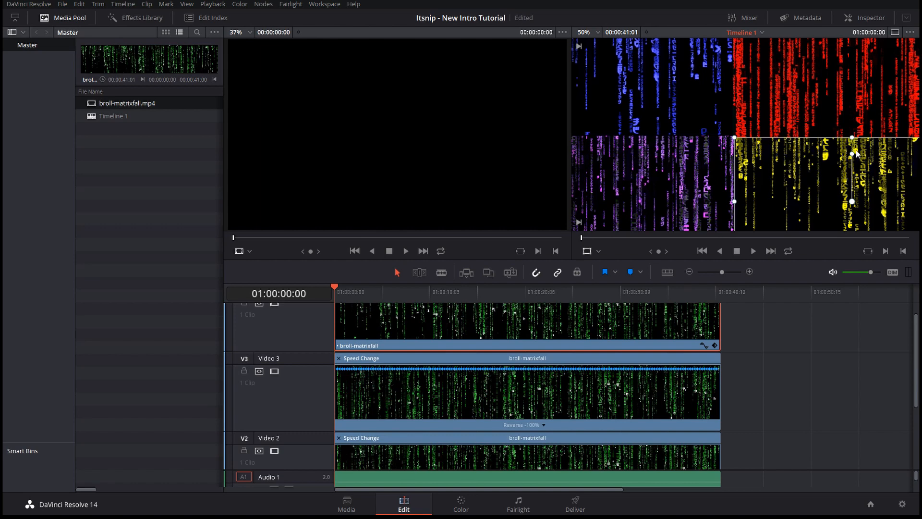
key(ctrl+s)
Review the tiled result and the first and third clips' RGB Mixer levels on the Color page, and return to the Edit page.
click(459, 508)
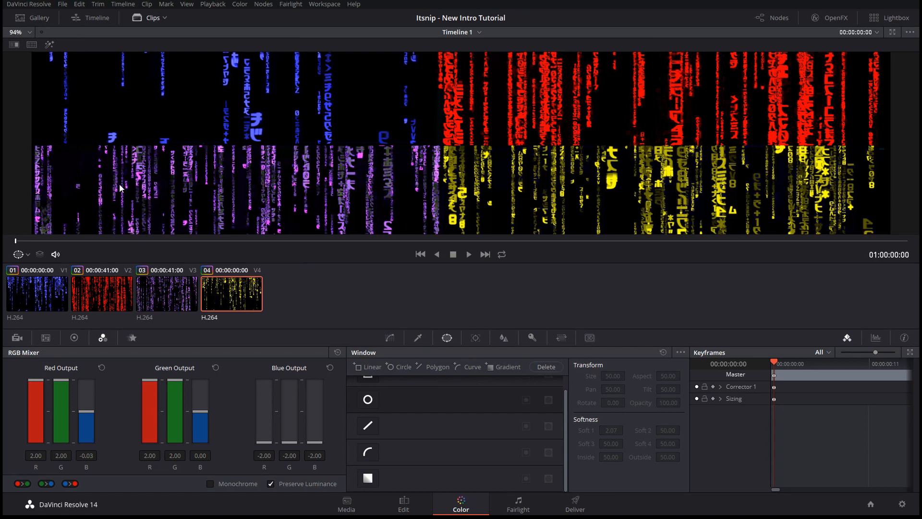
click(61, 291)
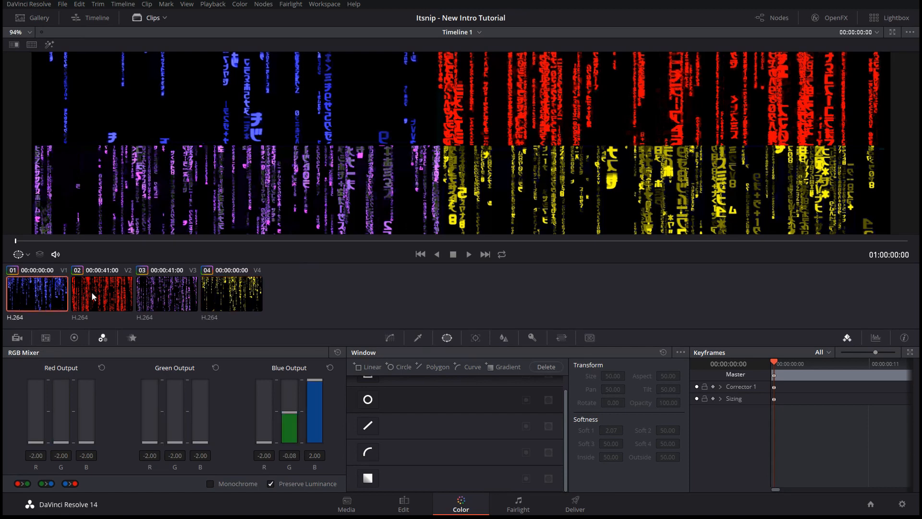
click(176, 295)
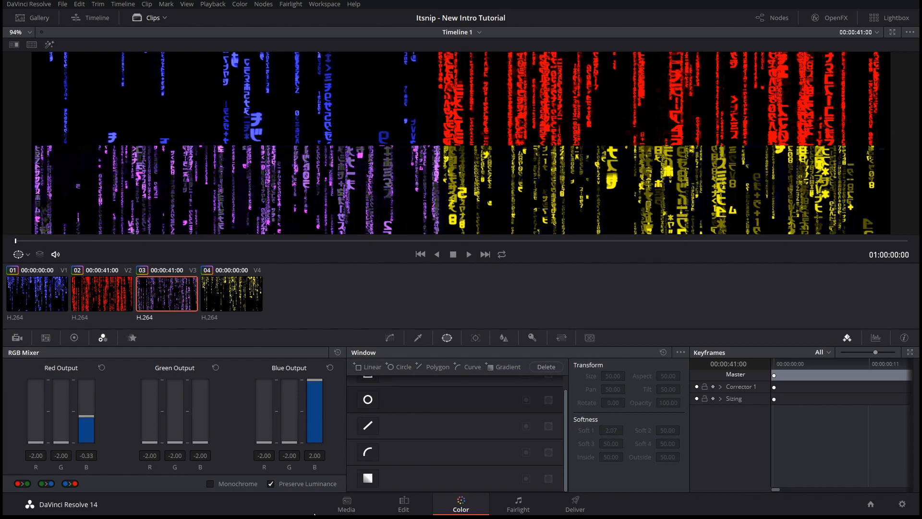
click(404, 505)
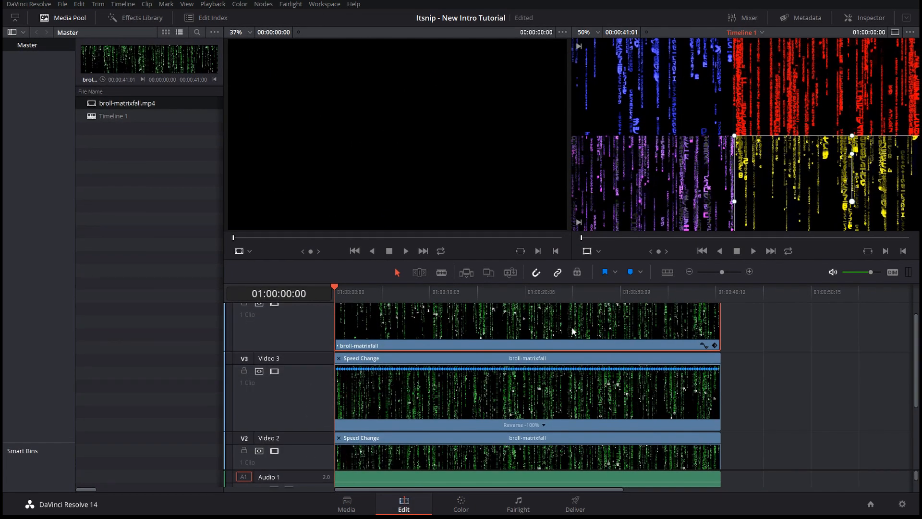
Check the frames of the Video 2 and Video 1 clips at the quadrant seams and set the timeline viewer zoom to Fit.
click(484, 448)
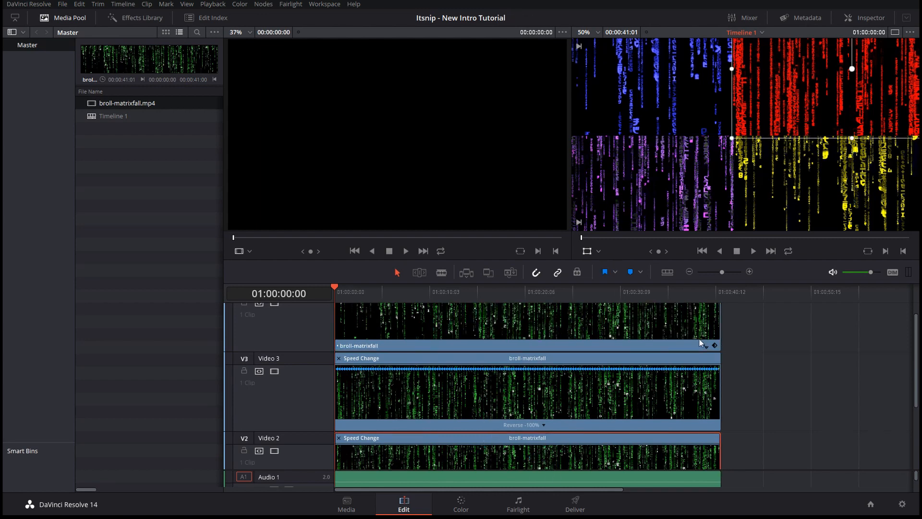
scroll(697, 402, down, 2)
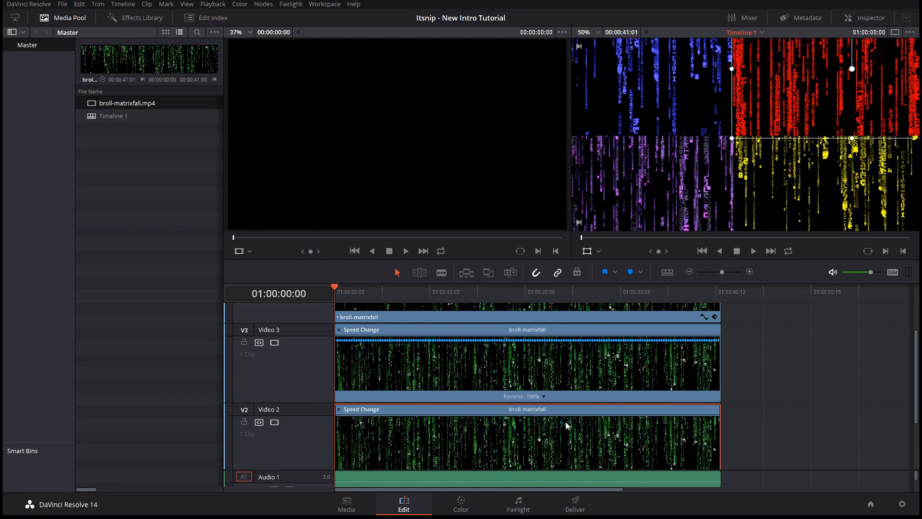
scroll(561, 421, down, 4)
scroll(552, 421, down, 2)
click(534, 429)
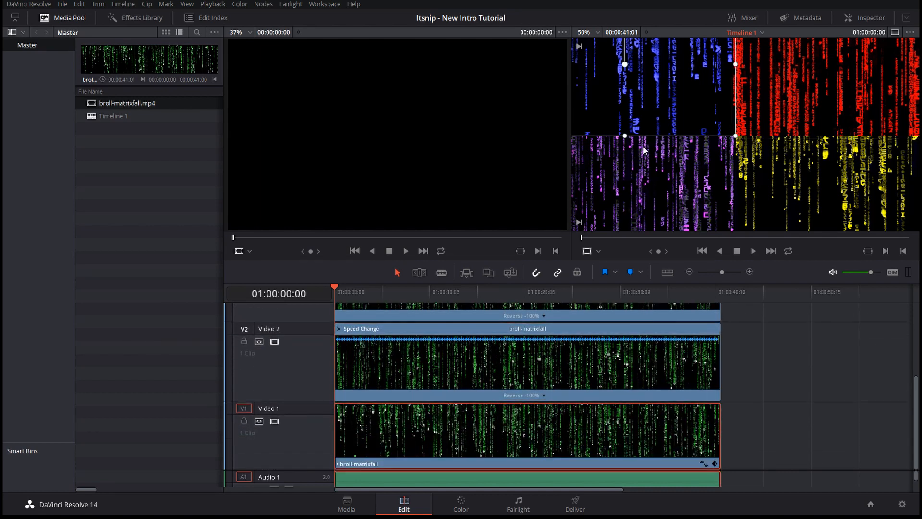
click(598, 33)
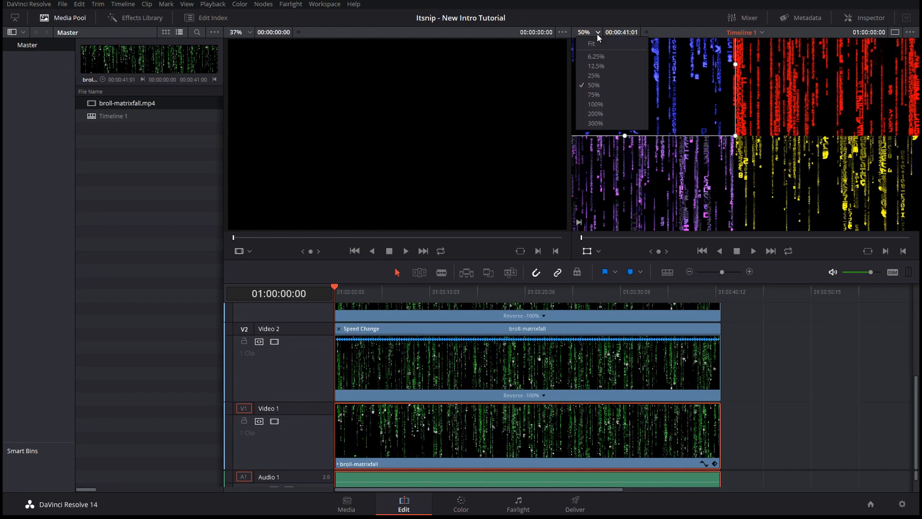
click(599, 44)
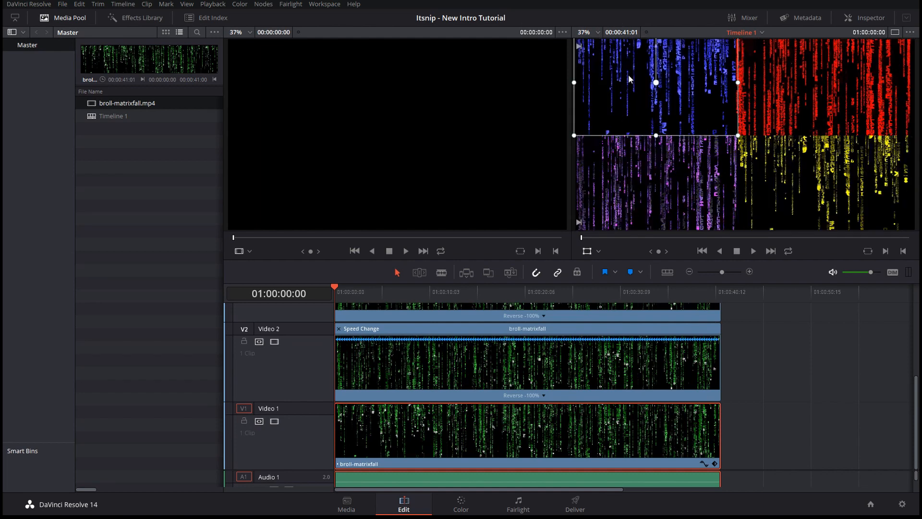
Nudge the blue Video 1 clip's left edge slightly outward, check the purple Video 3 clip's frame, and deselect the clips.
drag(575, 82, 574, 82)
click(452, 313)
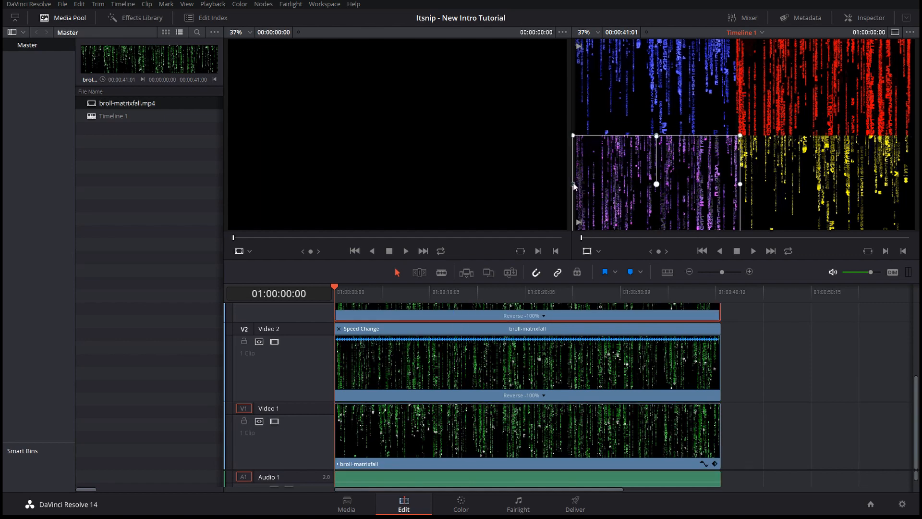
click(774, 326)
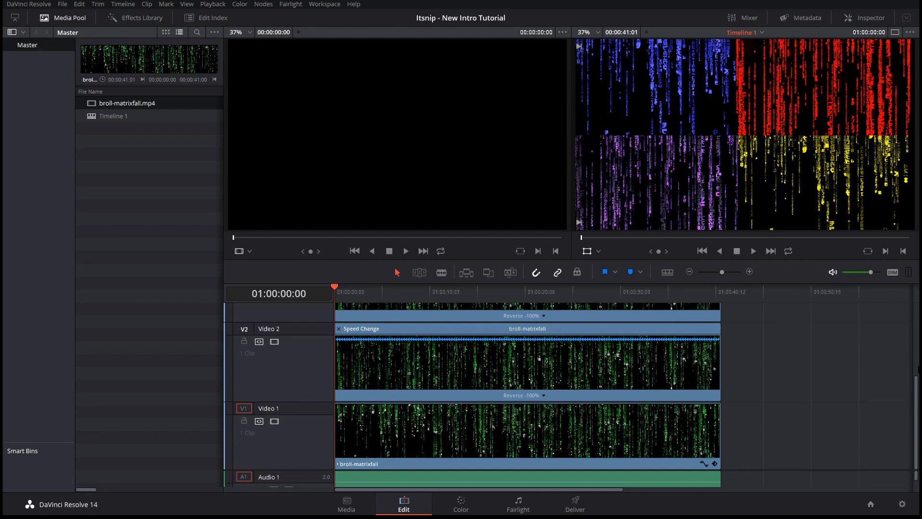
Preview the four tiled clips over the opening second of the timeline.
scroll(916, 369, up, 3)
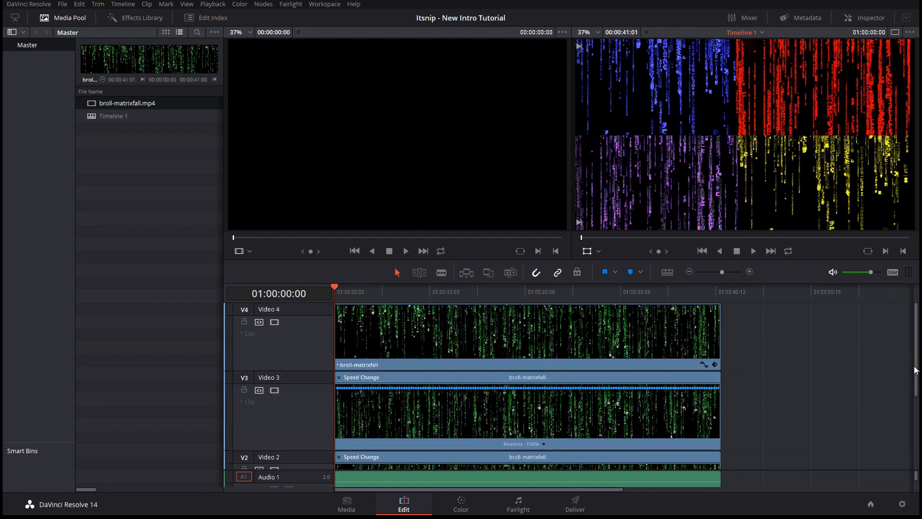
click(915, 302)
click(341, 290)
click(917, 297)
click(345, 295)
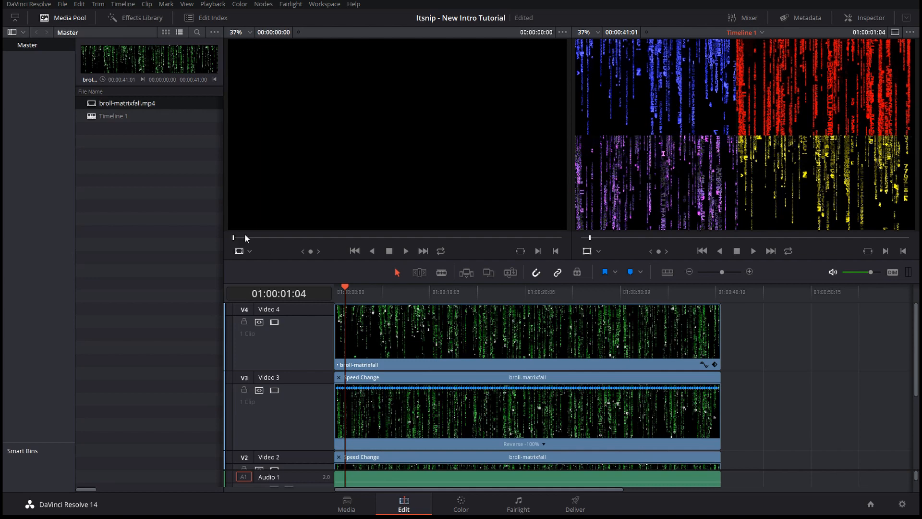
click(129, 158)
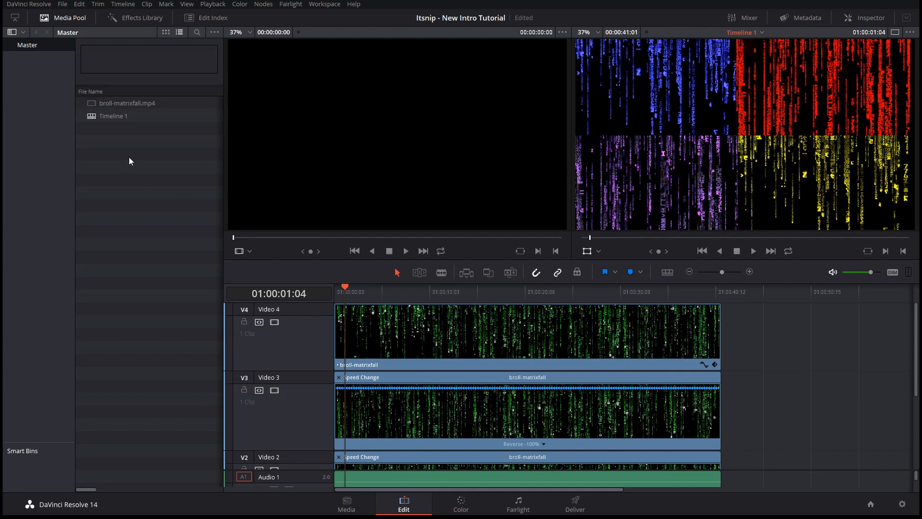
right_click(125, 157)
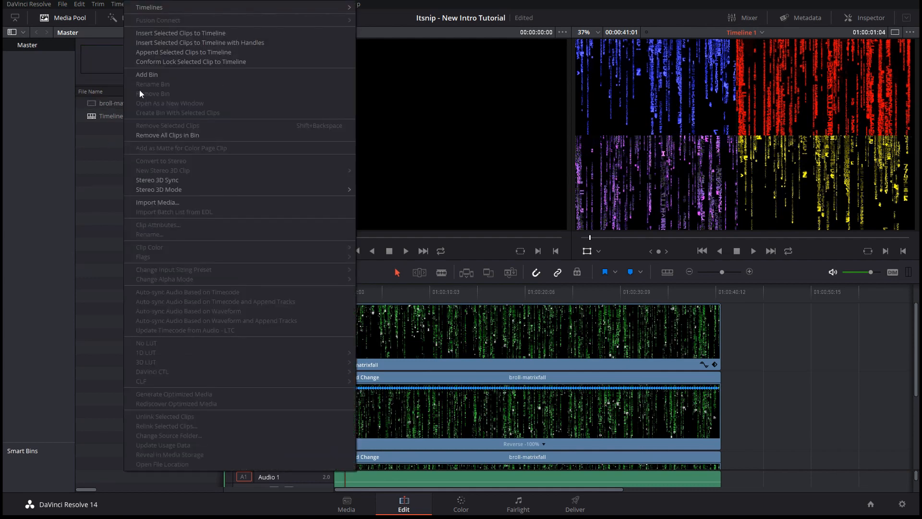
click(101, 134)
Browse to the end of the thumbnails folder on the network Documents drive from the Media page.
click(346, 504)
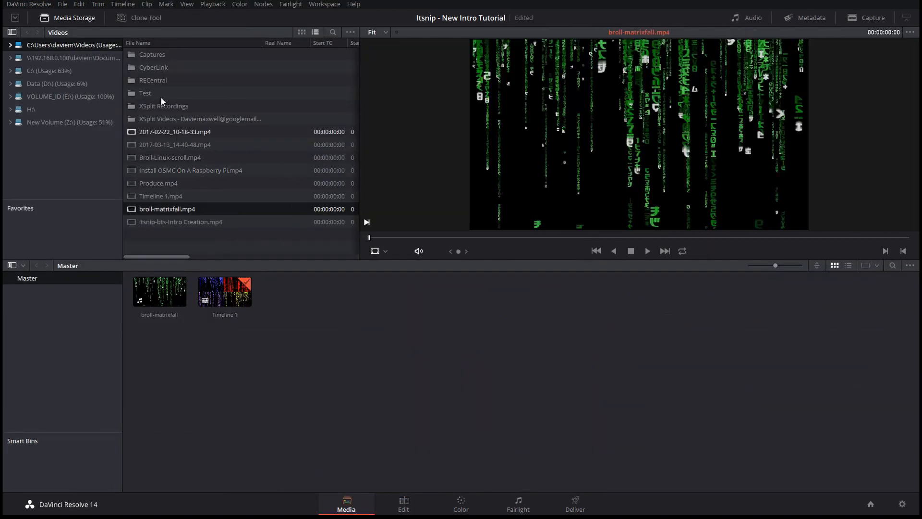
click(39, 59)
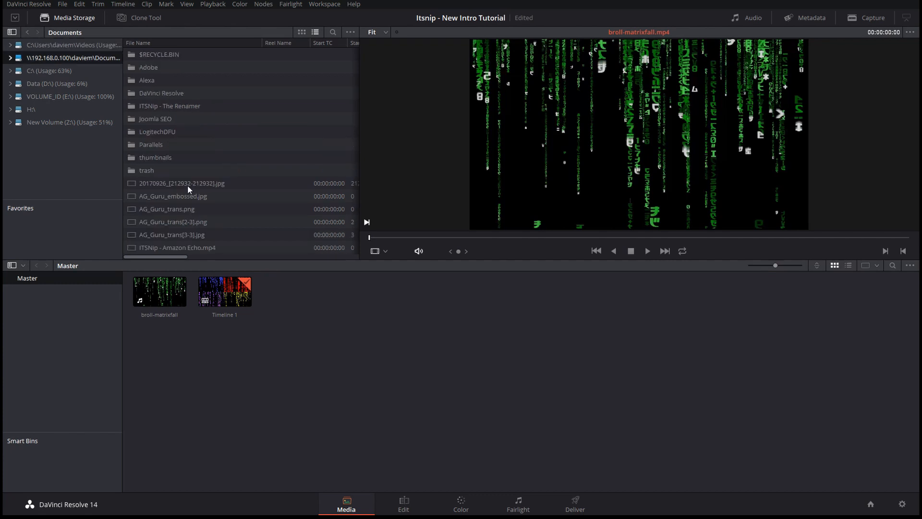
double_click(172, 158)
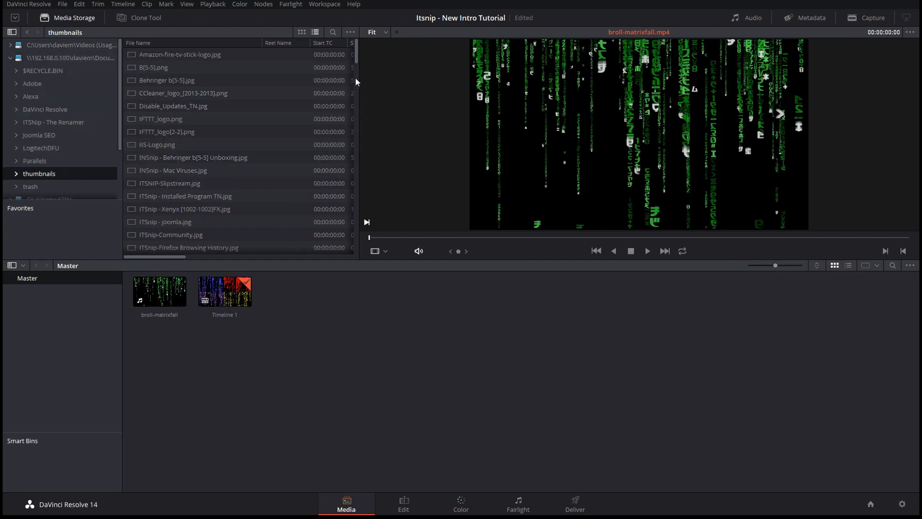
drag(357, 56, 354, 269)
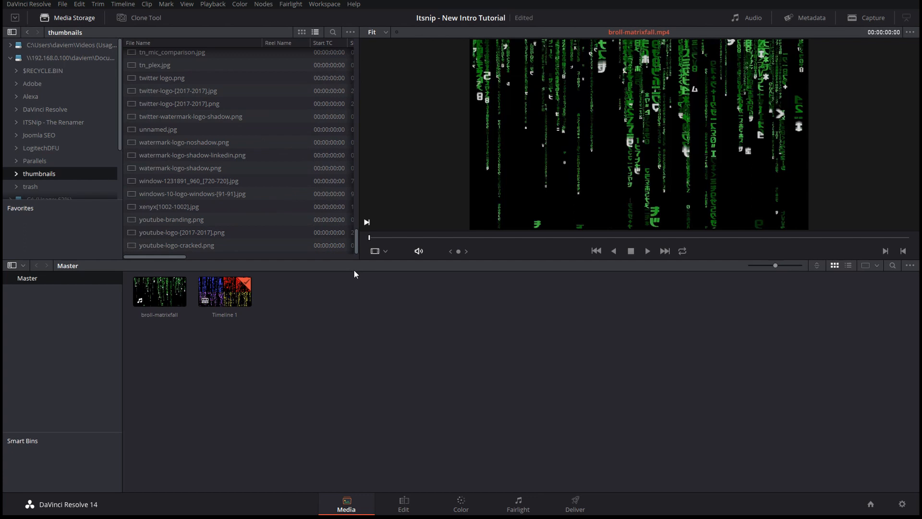
Preview the shadowed watermark logo images and add watermark-logo-shadow.png to the Master bin.
click(221, 156)
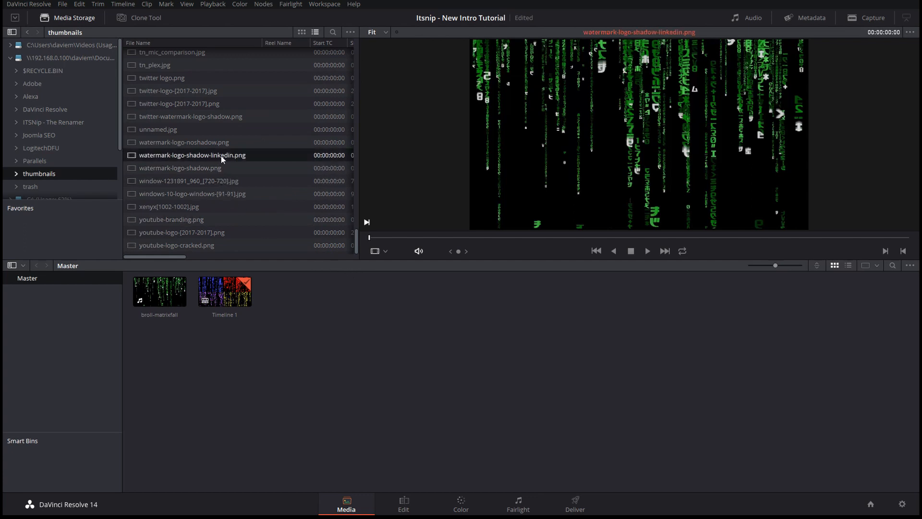
click(220, 168)
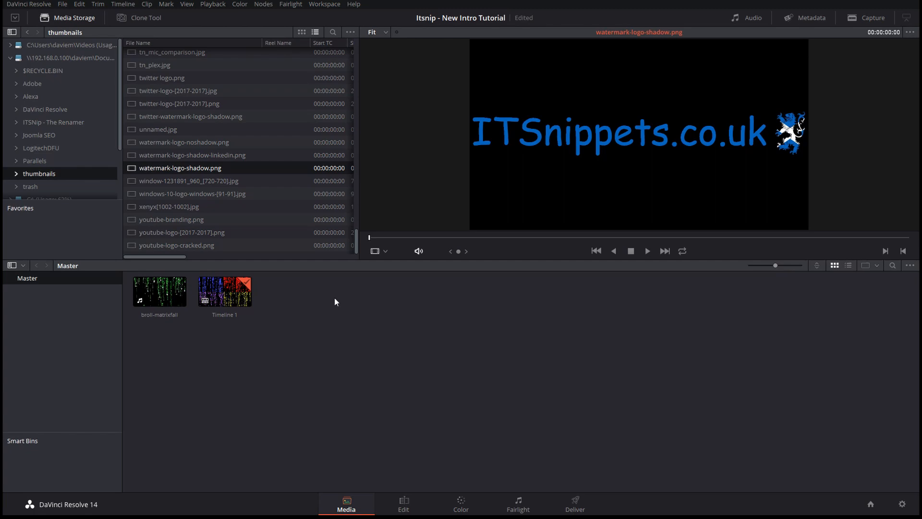
drag(163, 167, 356, 356)
On the Edit page, add a video track above Video 4 and place watermark-logo-shadow.png on it at the timeline start.
click(404, 503)
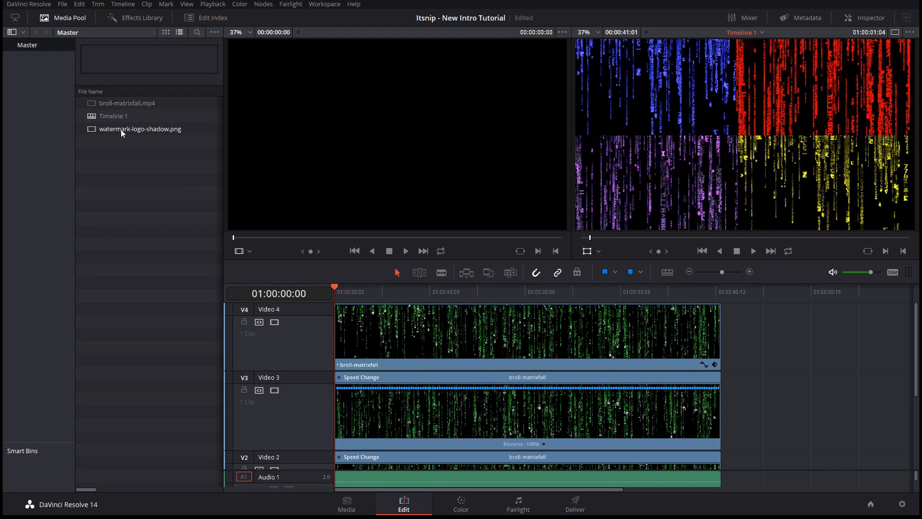
click(128, 129)
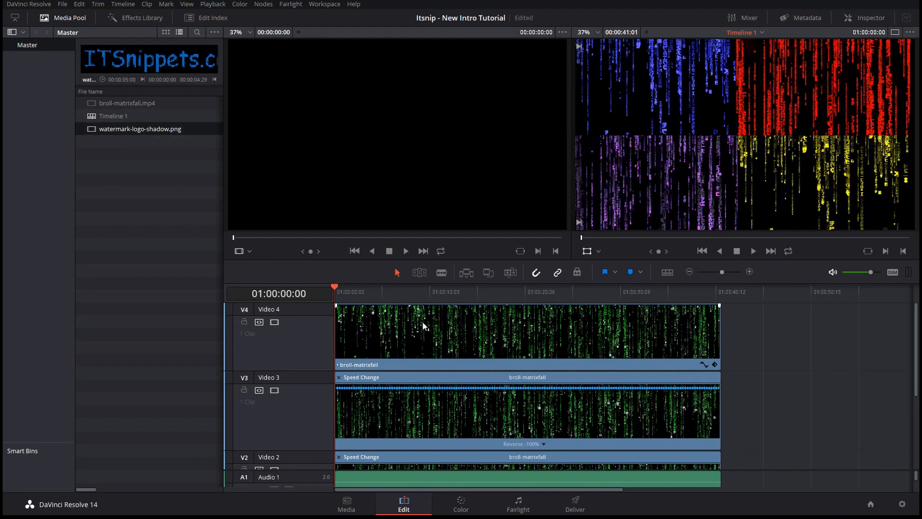
right_click(296, 349)
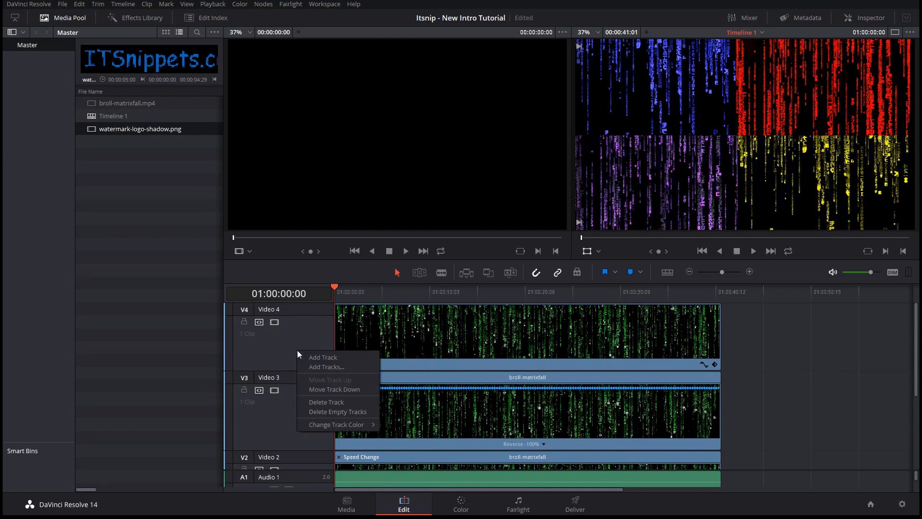
click(359, 359)
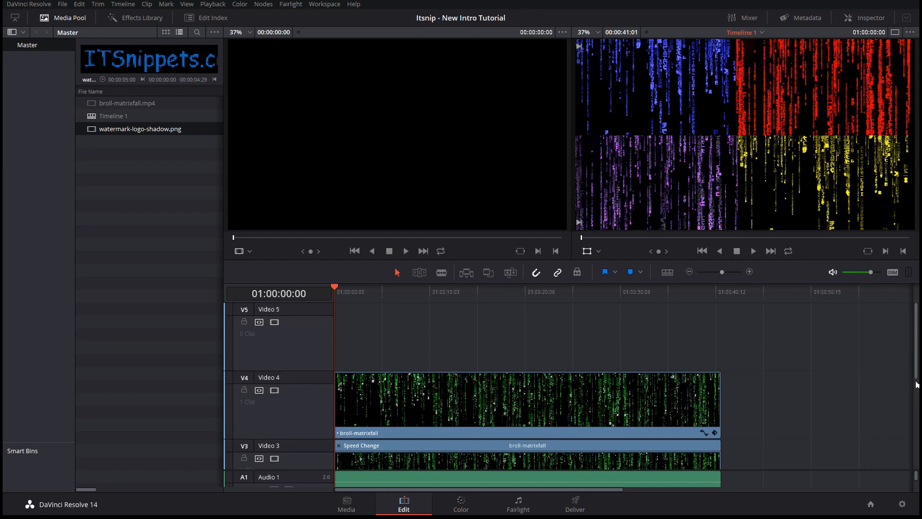
drag(118, 130, 335, 346)
click(365, 346)
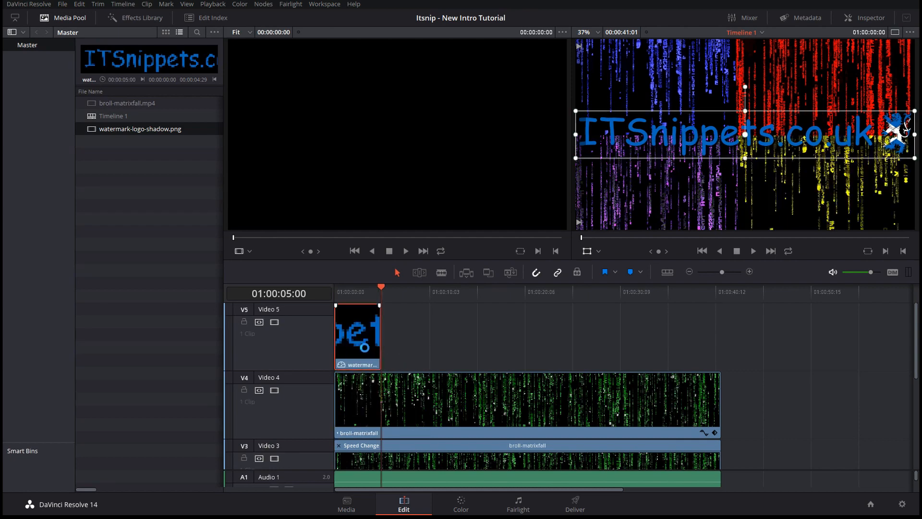
Extend the logo clip on Video 5 to the end of the matrix clips and check the timeline's start and end.
drag(382, 336, 692, 336)
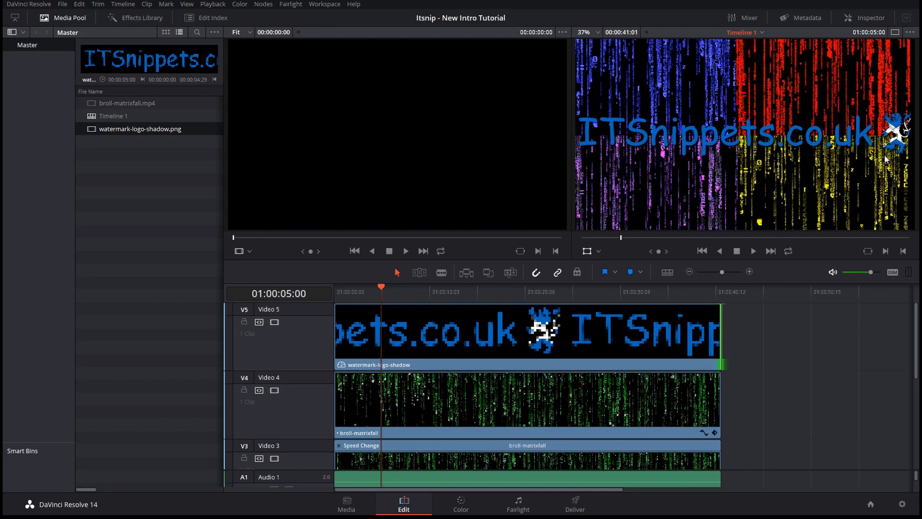
key(Home)
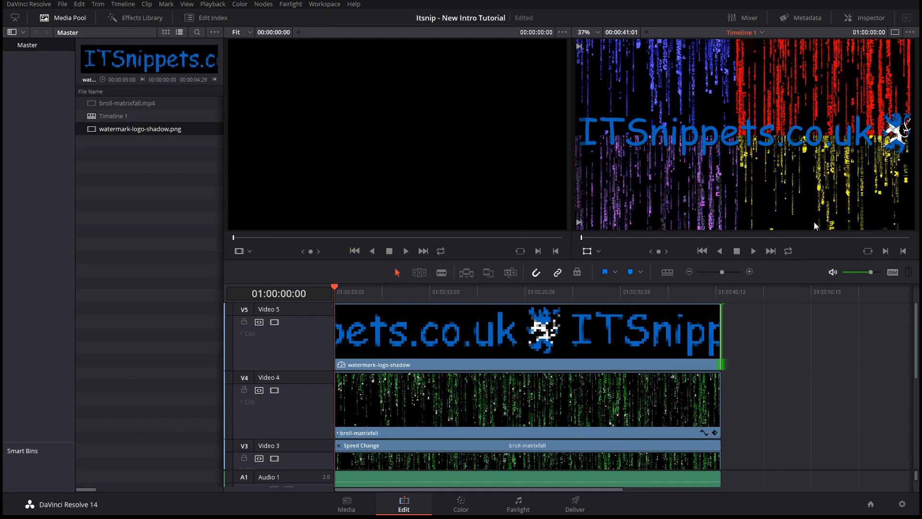
click(718, 292)
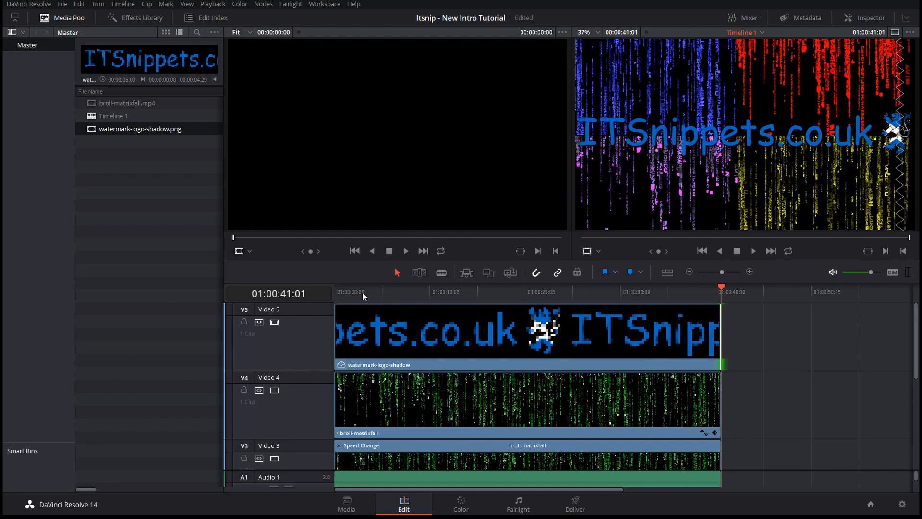
key(Home)
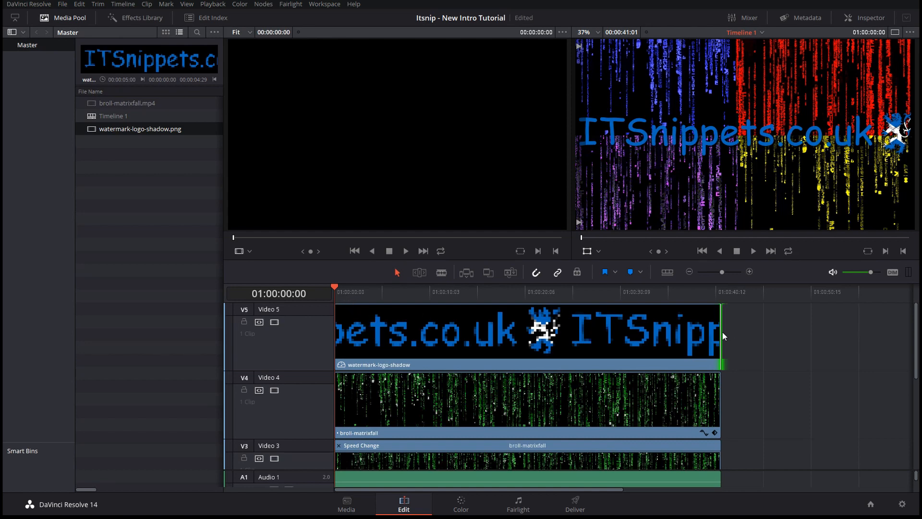
Shift the logo clip to start about 5 seconds in, trim its end to about 5 seconds before the matrix clips end, and play the opening.
drag(625, 334, 651, 332)
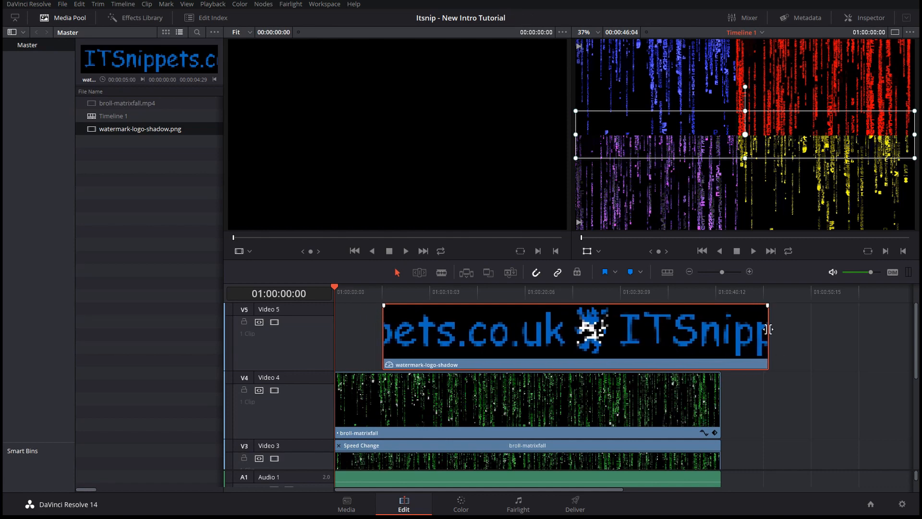
drag(769, 329, 671, 336)
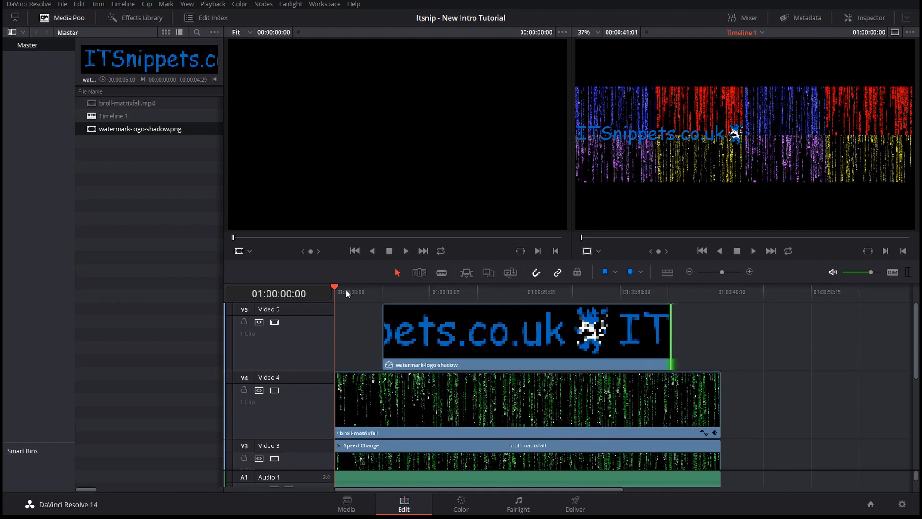
key(space)
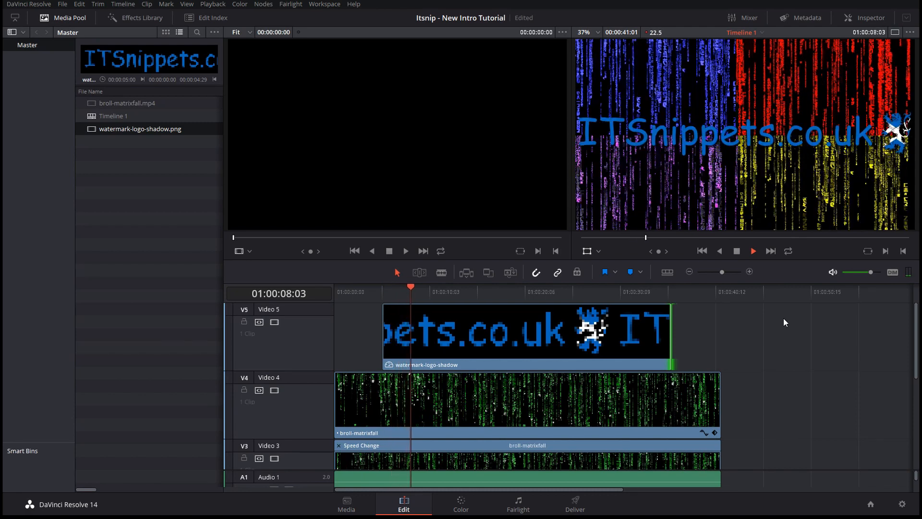
key(space)
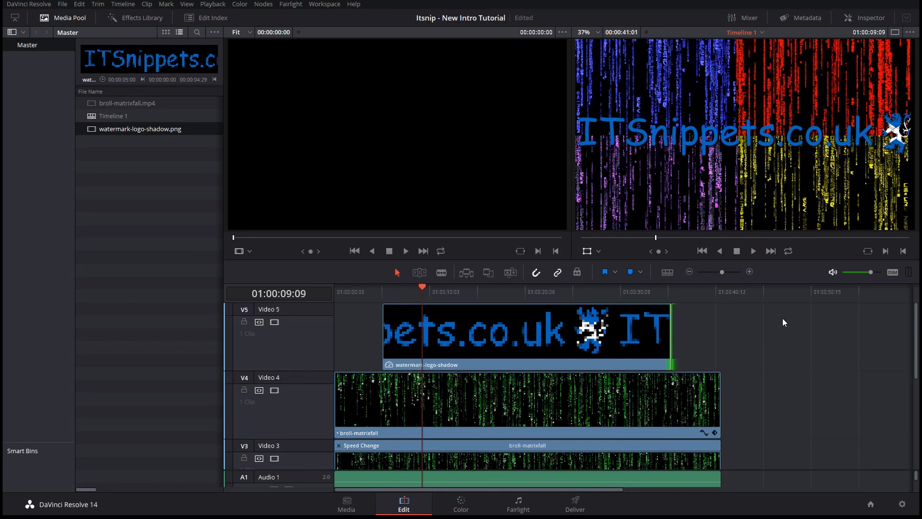
Add a fade-in and a fade-out of about 3 seconds each to the logo clip on Video 5.
click(593, 335)
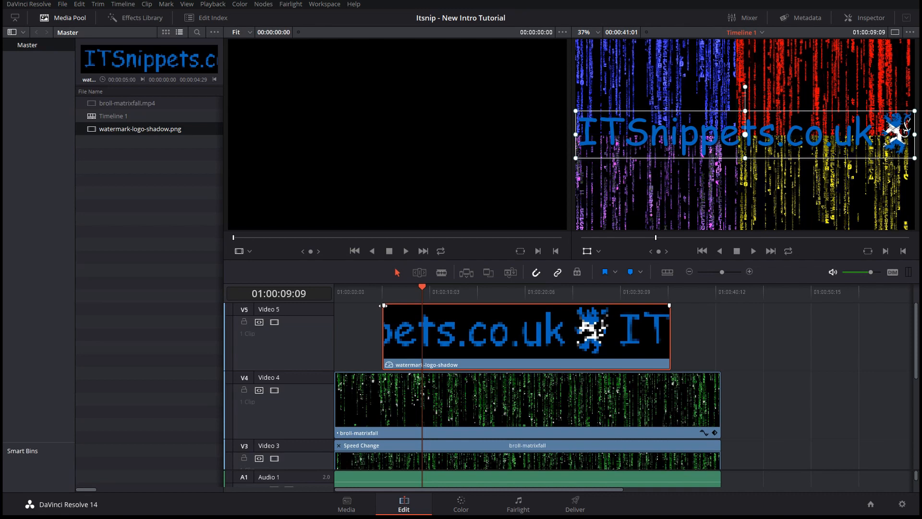
drag(384, 305, 412, 310)
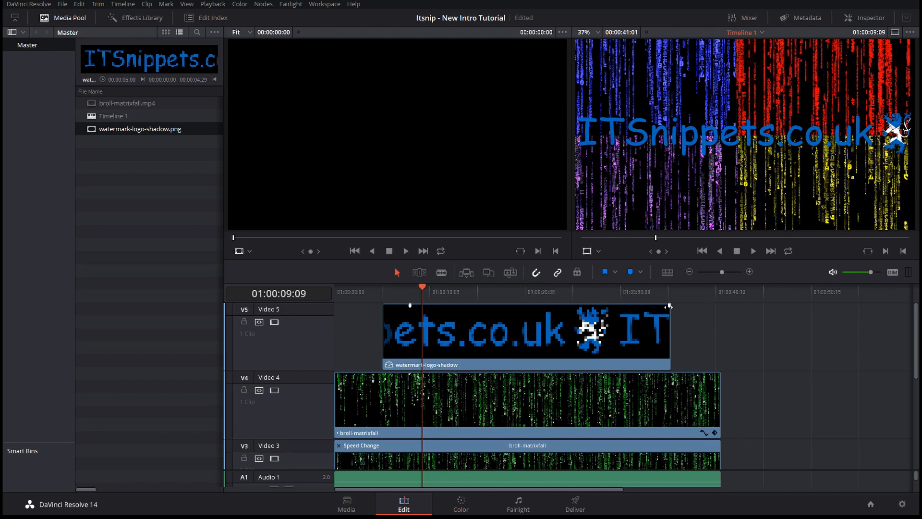
drag(669, 305, 643, 306)
Play the intro from the start to review the logo fade, and check the final frame of the timeline.
click(336, 295)
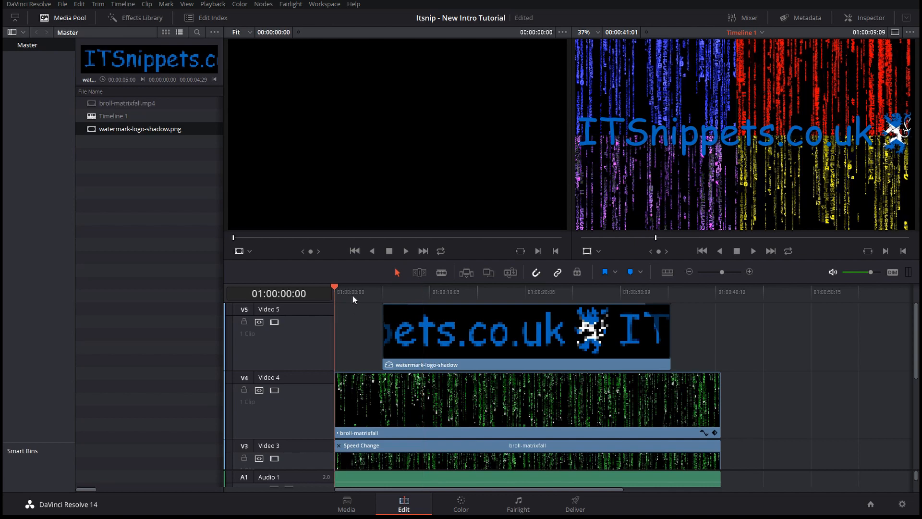
key(space)
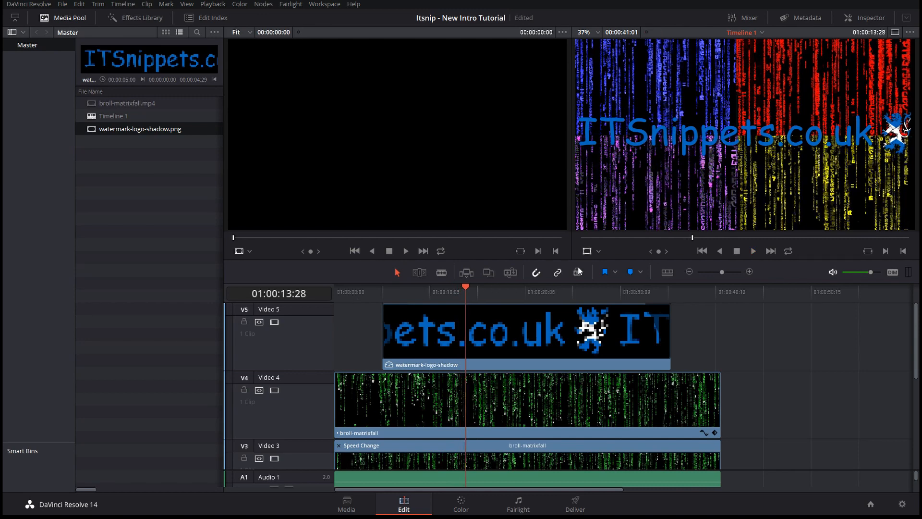
click(719, 293)
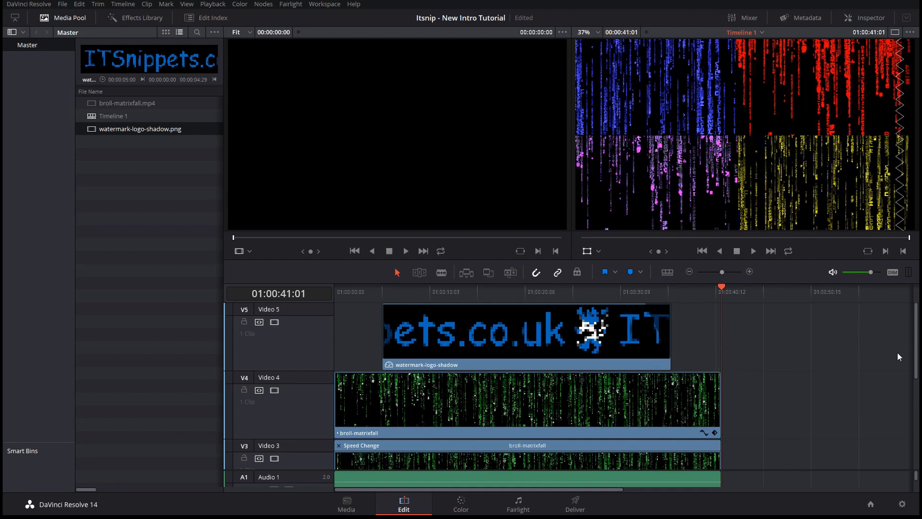
Turn on retime controls for the matrix clip on Video 1 and change its speed to 400%.
drag(915, 373, 915, 485)
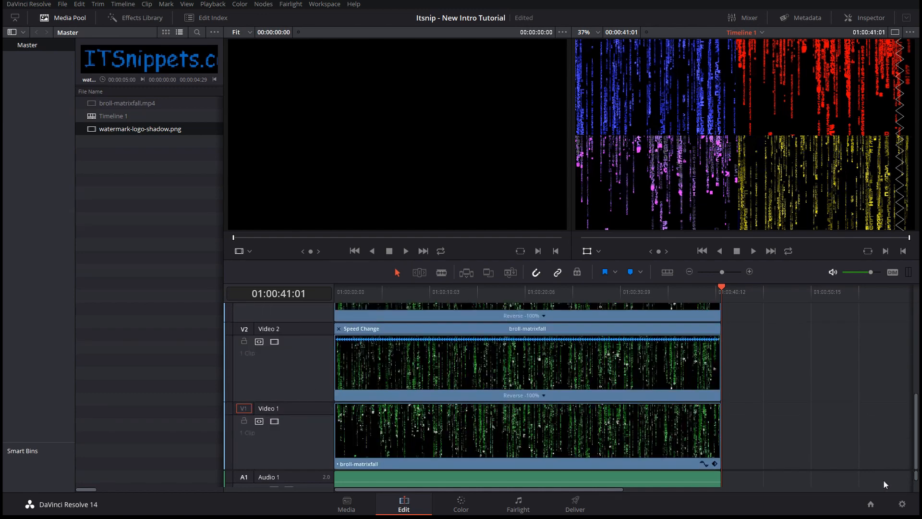
click(415, 439)
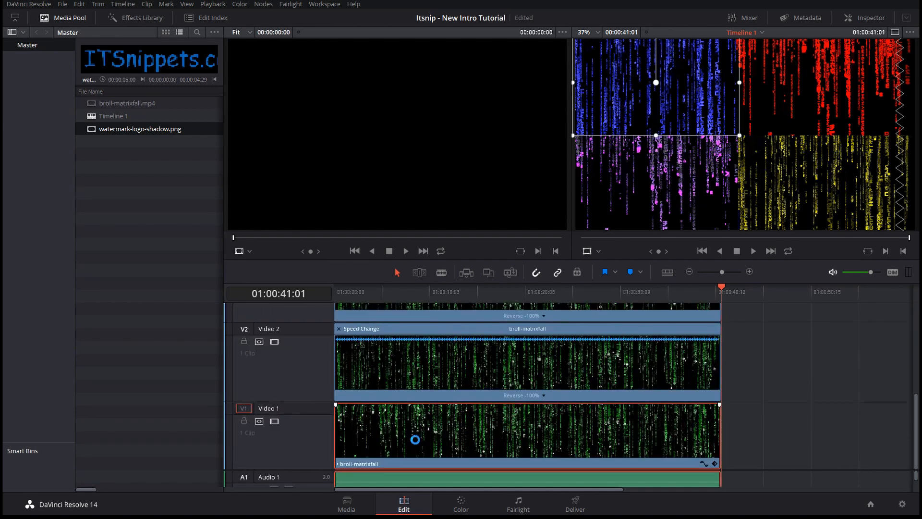
right_click(485, 433)
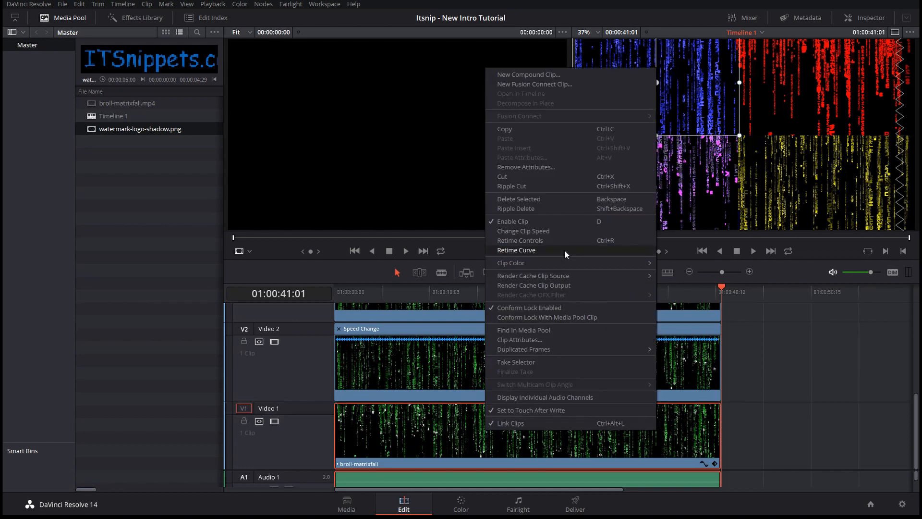
click(552, 241)
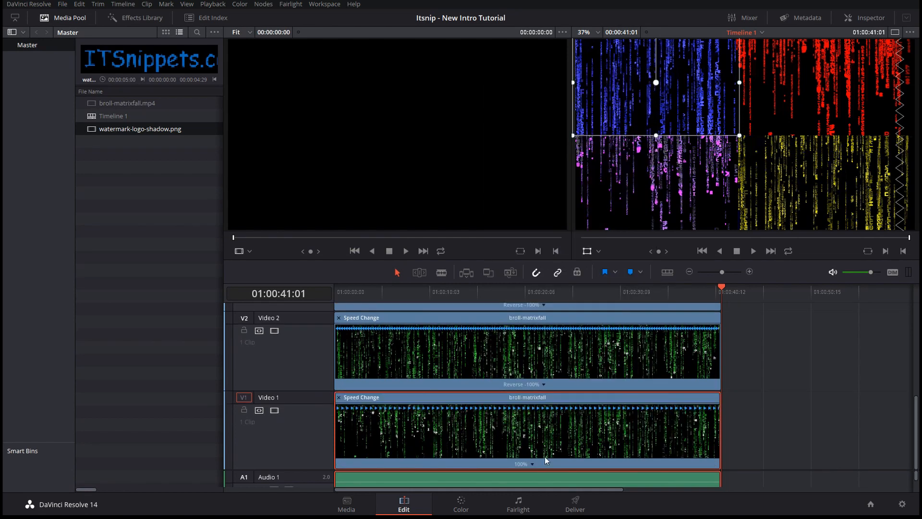
click(534, 463)
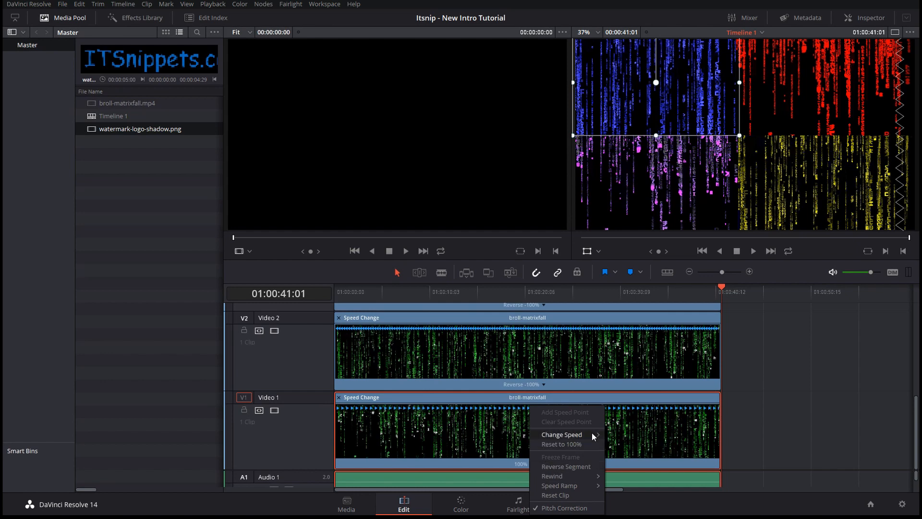
mouse_move(592, 434)
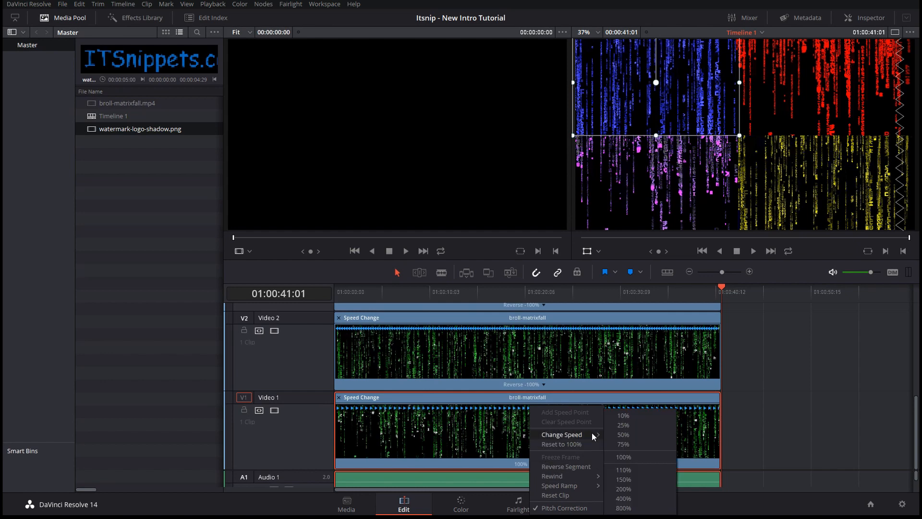
click(647, 495)
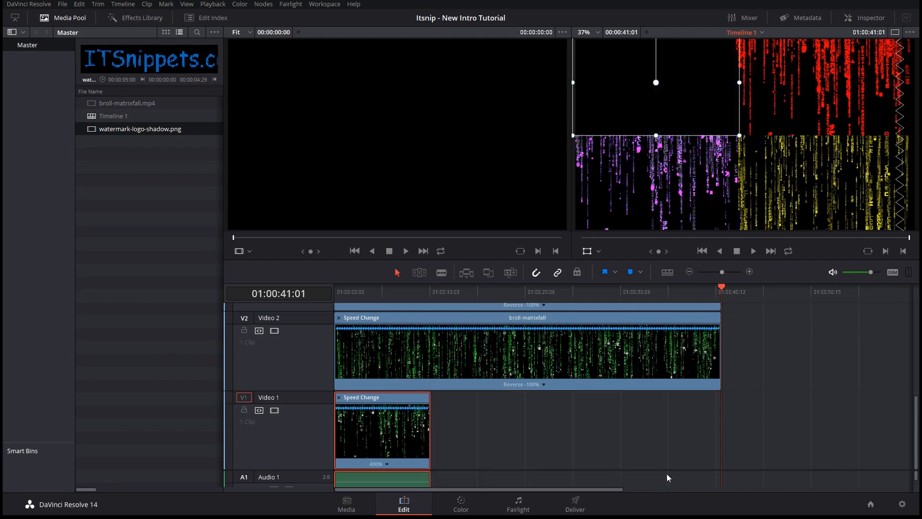
click(566, 352)
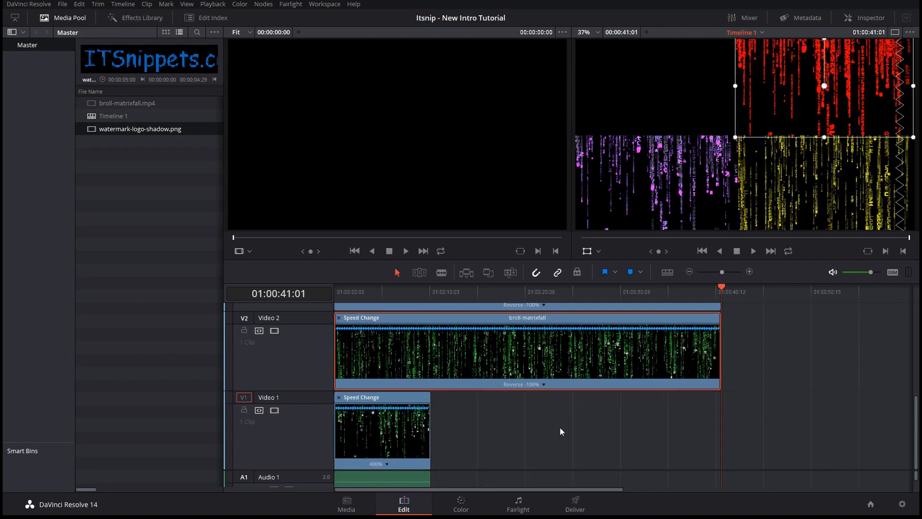
scroll(554, 434, up, 1)
right_click(534, 383)
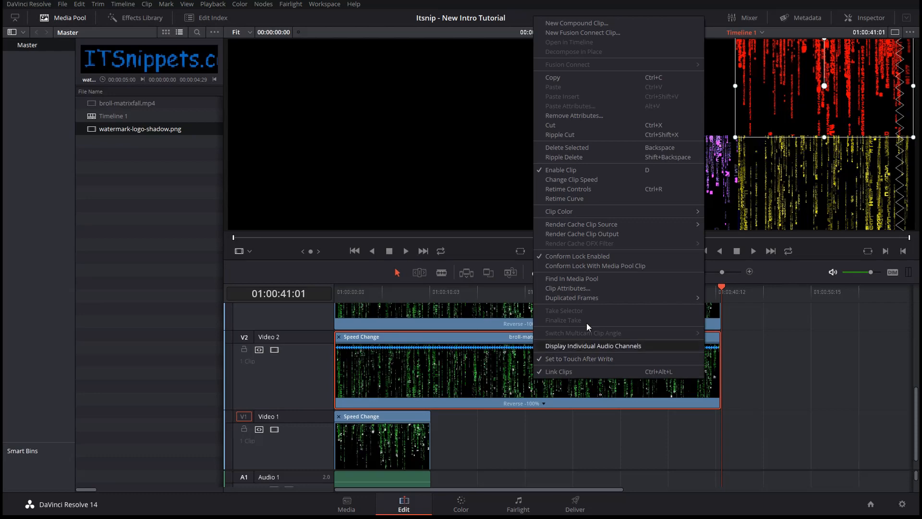
click(624, 189)
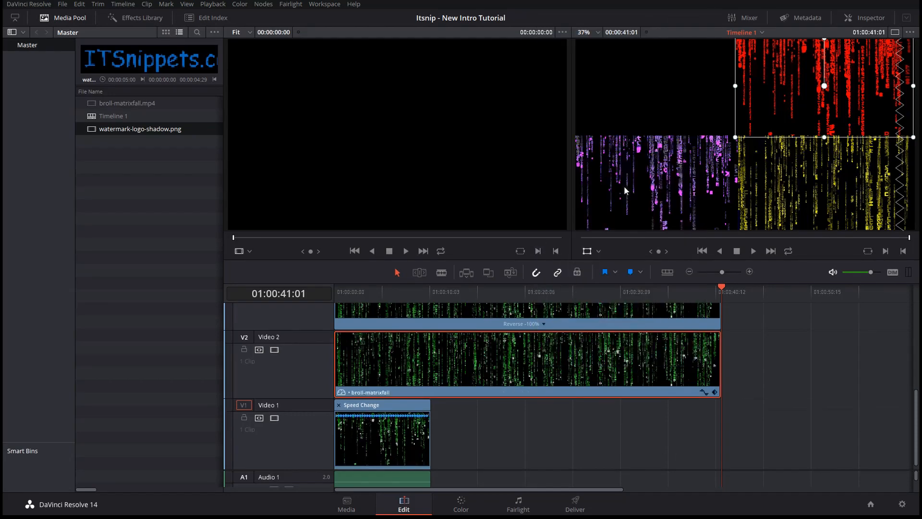
right_click(541, 365)
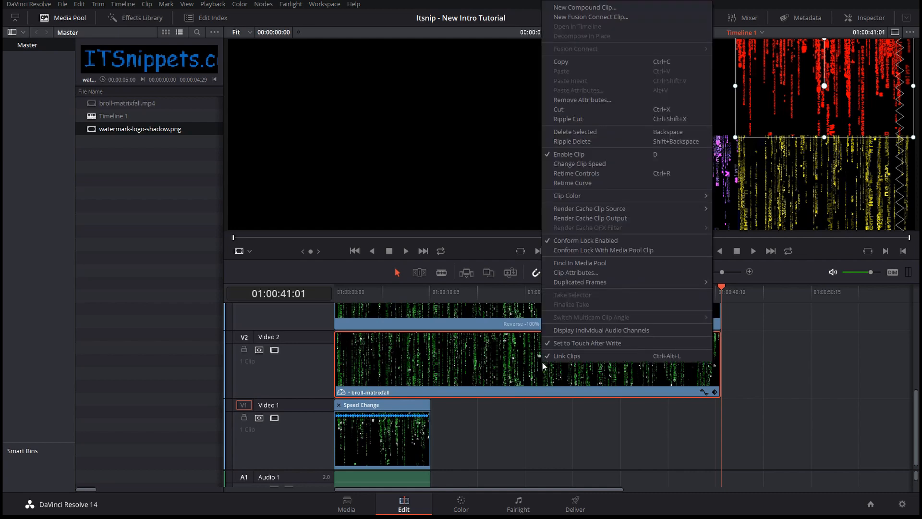
click(610, 174)
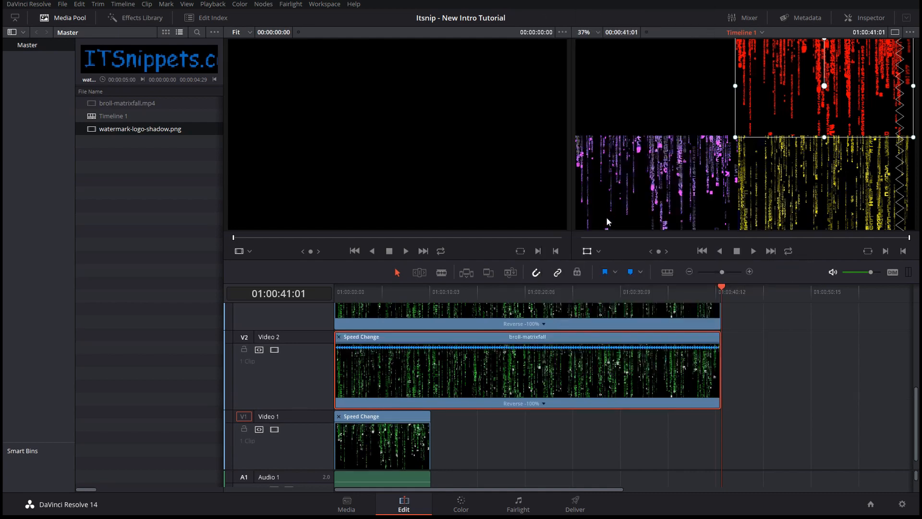
click(543, 404)
mouse_move(595, 437)
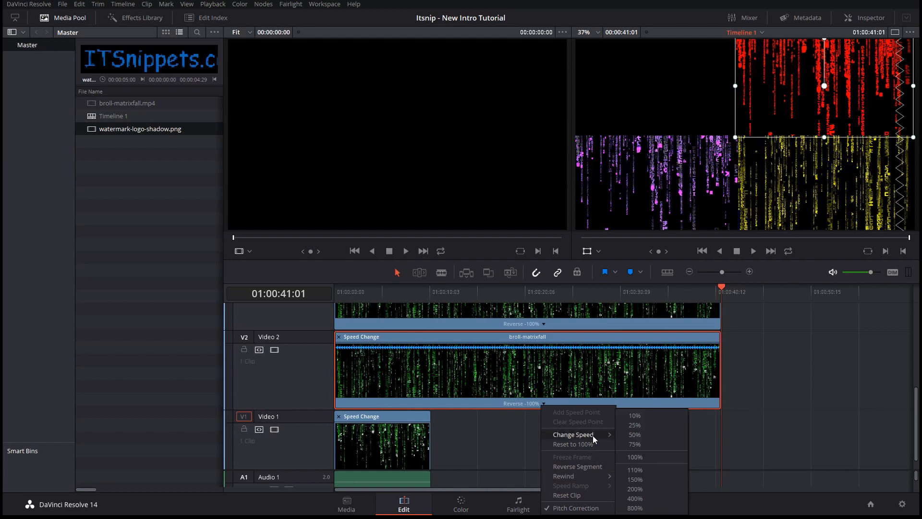
click(515, 376)
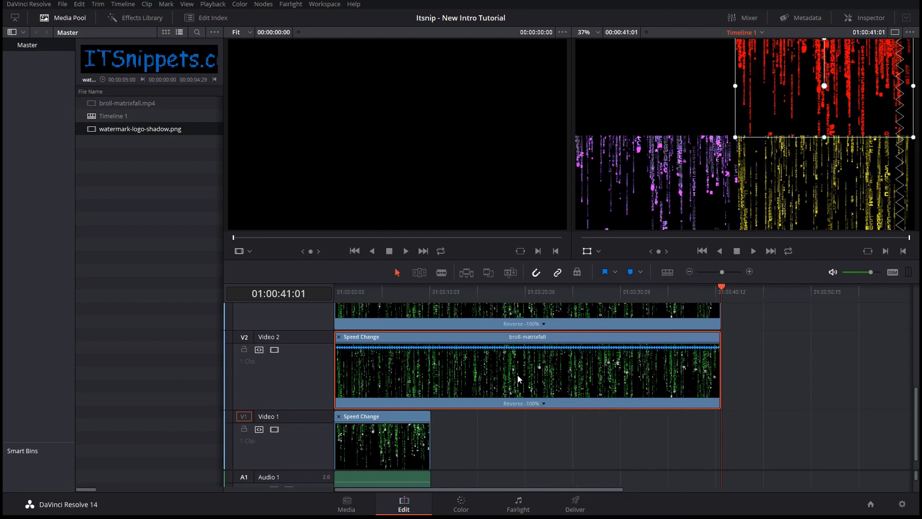
Change the clip speed of the reversed matrix clip on Video 2 to -400%.
right_click(526, 375)
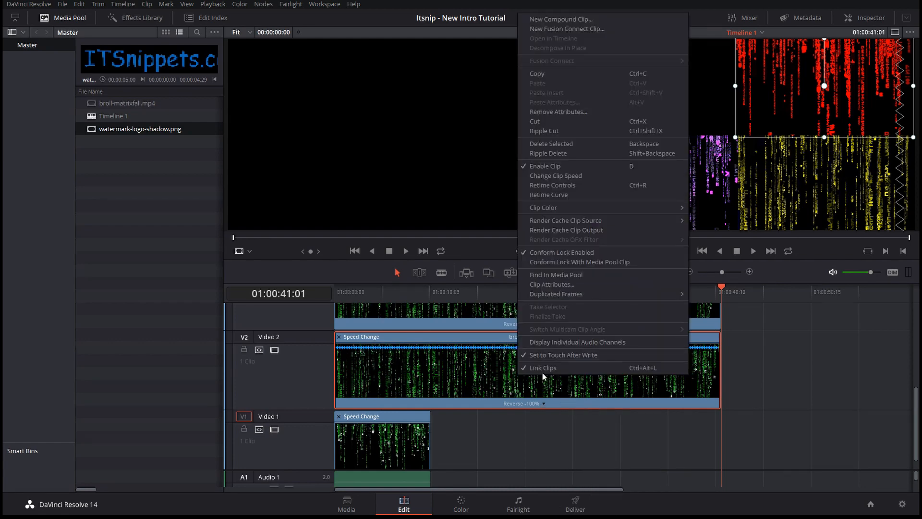
click(591, 177)
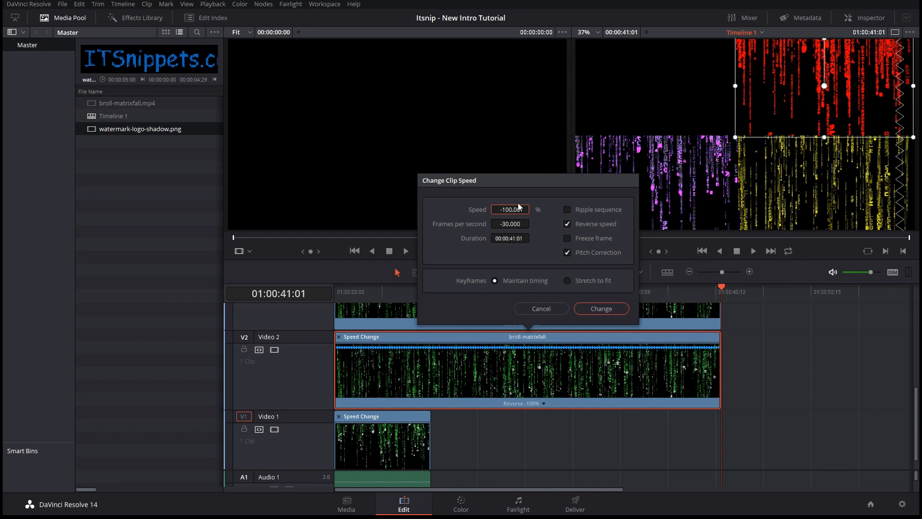
double_click(518, 206)
text(-400)
click(594, 312)
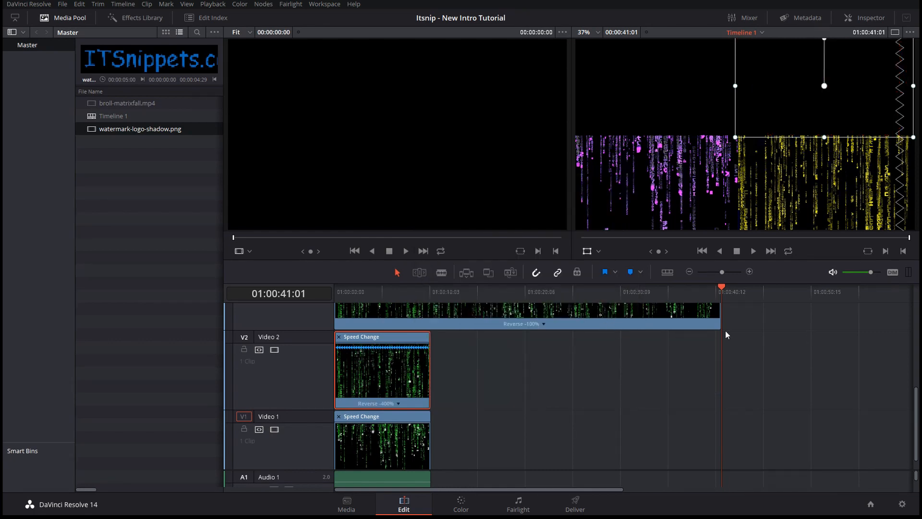
Change the clip speed of the matrix clip on Video 3 to 400%, keeping it reversed.
click(642, 316)
scroll(658, 376, up, 3)
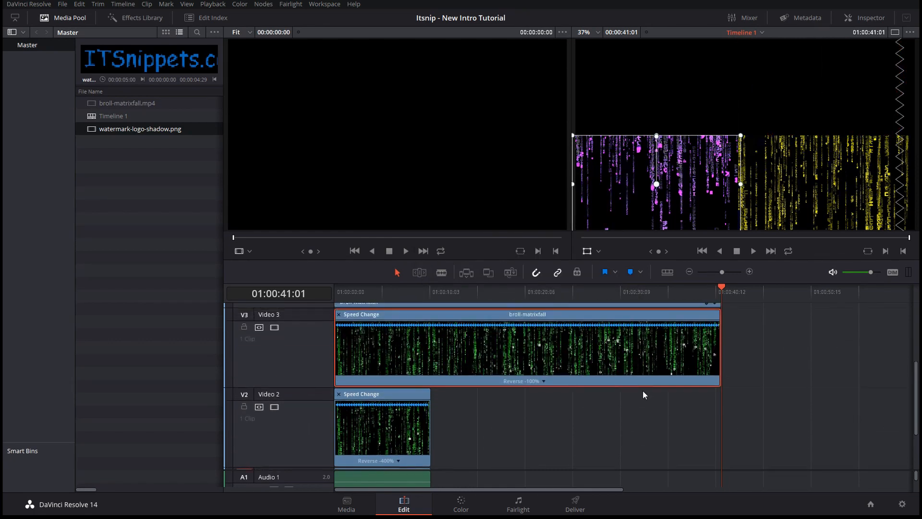
right_click(581, 366)
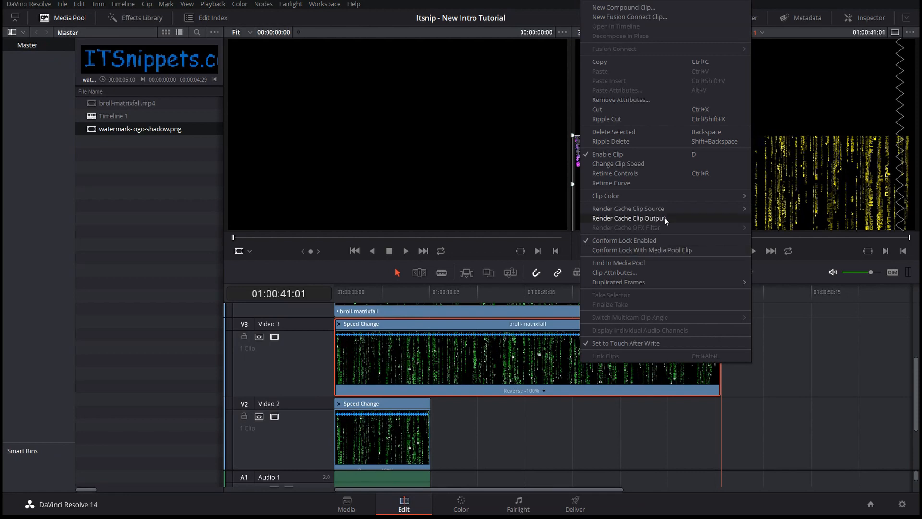
click(663, 165)
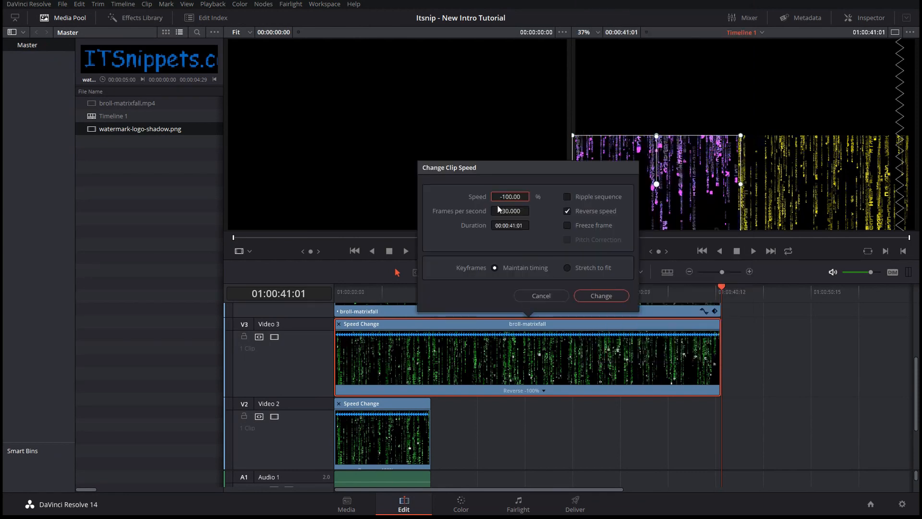
text(400)
key(Return)
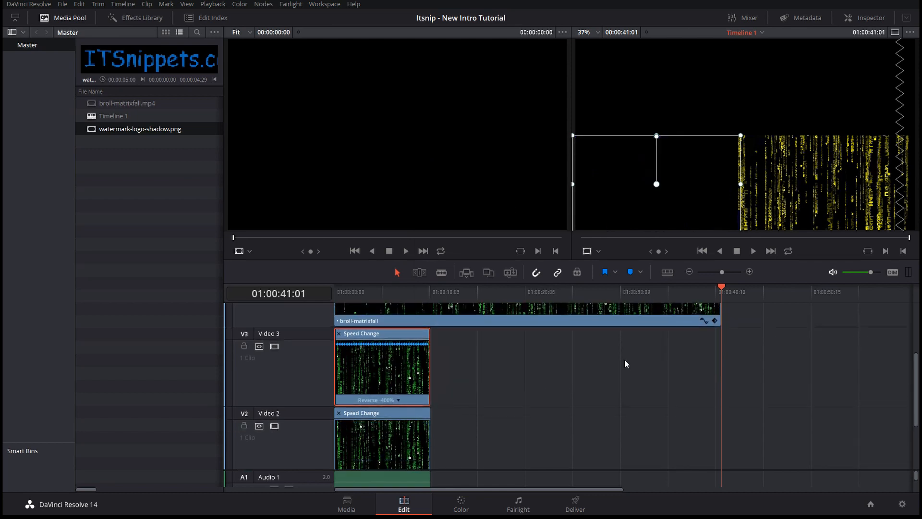
Change the clip speed of the matrix clip on Video 4 to 400%.
scroll(589, 352, up, 3)
click(572, 349)
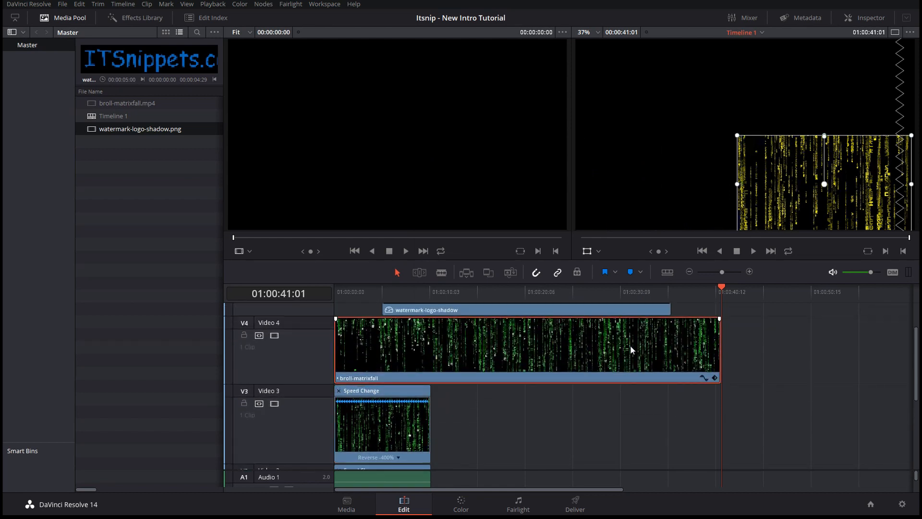
right_click(672, 345)
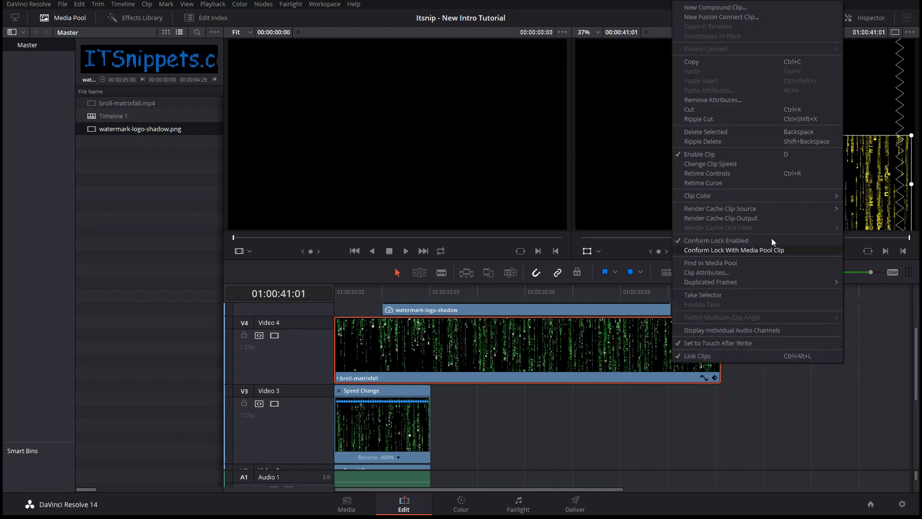
click(748, 162)
text(400)
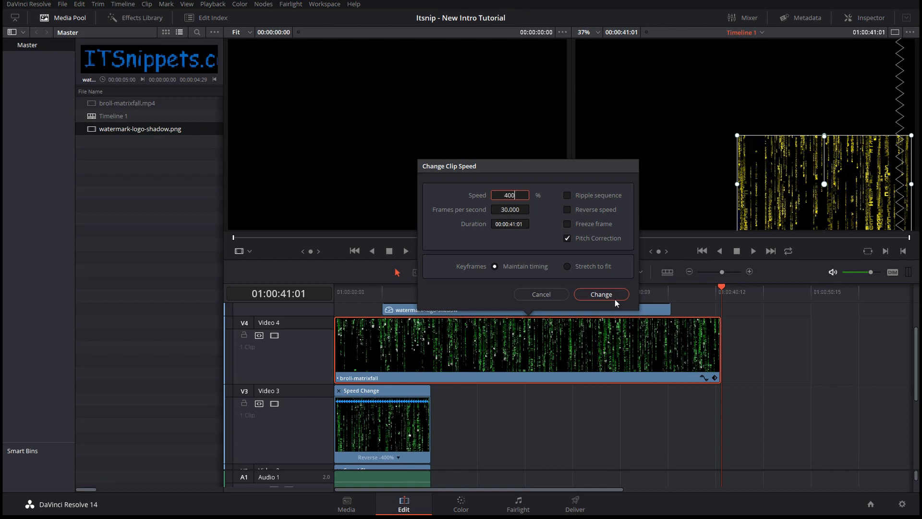
click(615, 298)
Trim both ends of the logo clip on Video 5 to shorten it to about 12 seconds.
click(542, 365)
scroll(540, 386, up, 4)
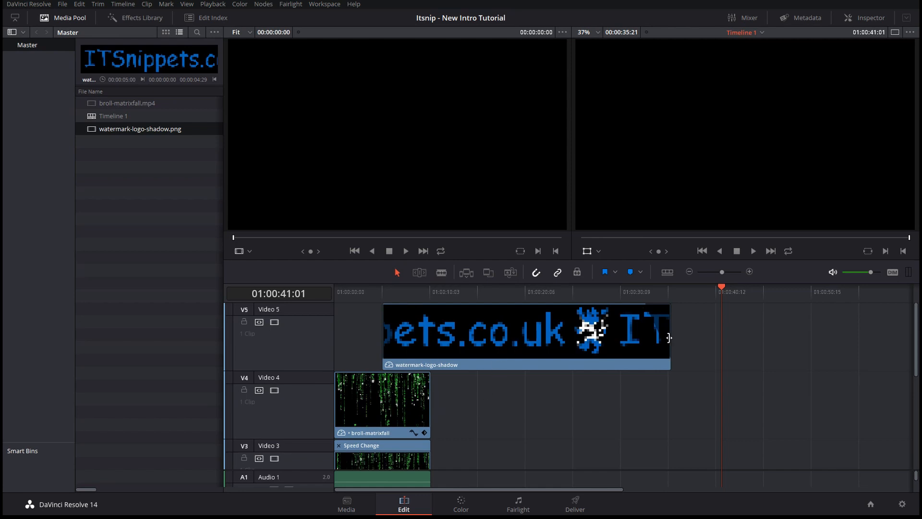
click(582, 337)
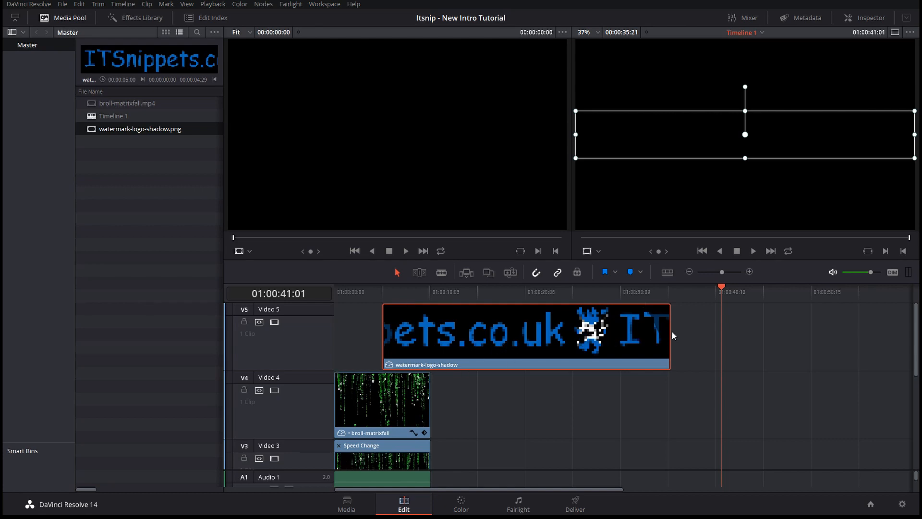
drag(671, 332, 565, 349)
drag(383, 332, 450, 333)
Move the logo clip to start about 1 second in and trim its end to about 1 second before the matrix clips end.
click(749, 272)
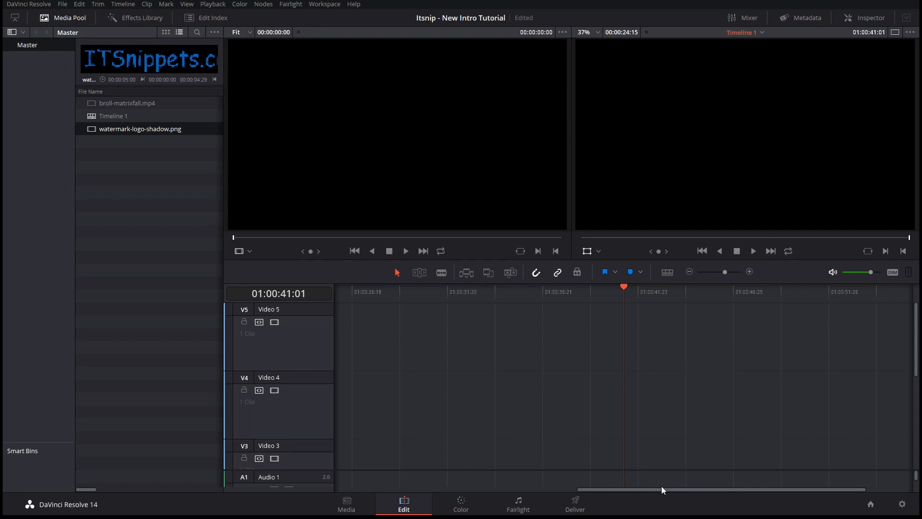
scroll(917, 376, down, 2)
scroll(917, 376, up, 2)
drag(661, 489, 400, 491)
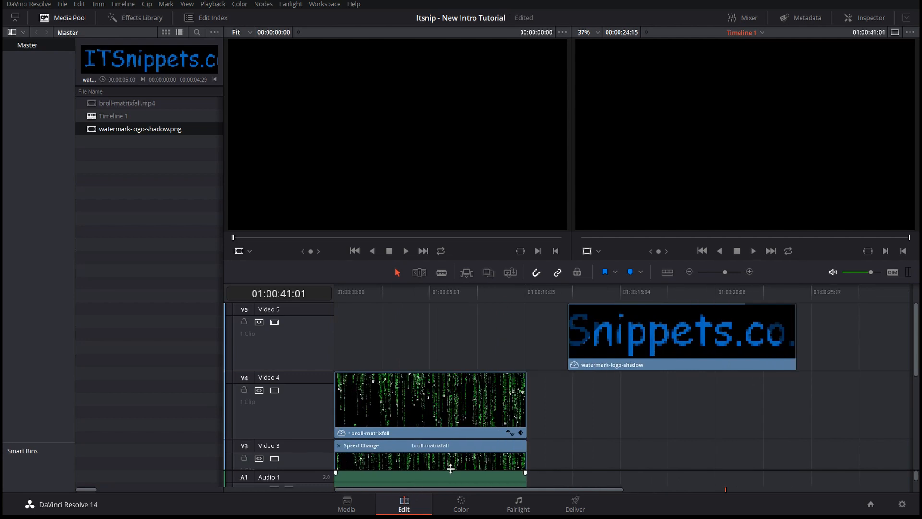
drag(674, 339, 457, 350)
drag(580, 335, 510, 339)
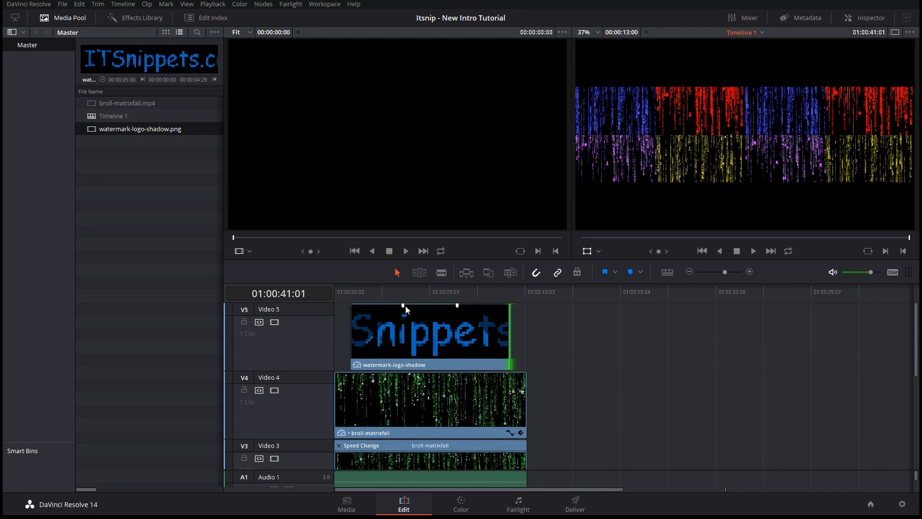
Shorten the logo clip's fade-in and fade-out to about 1.5 seconds each and play the intro from the start.
drag(405, 305, 379, 306)
drag(457, 305, 481, 306)
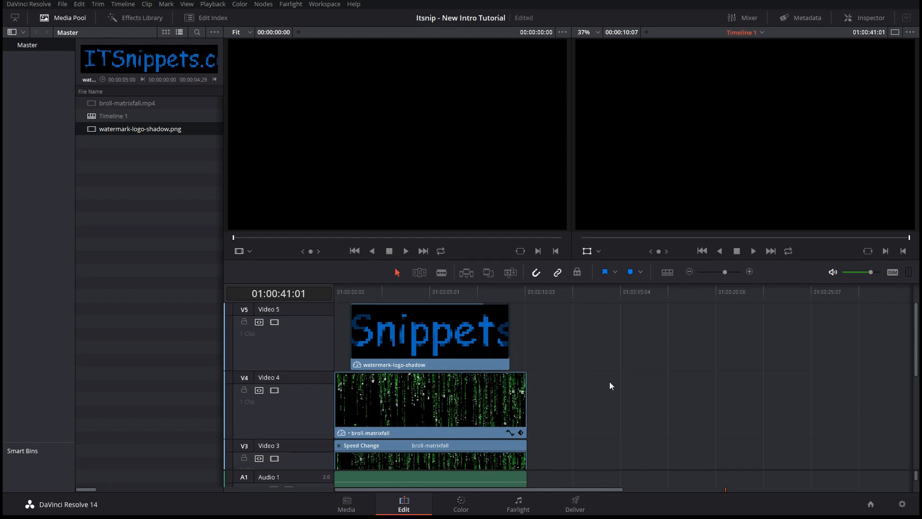
click(338, 290)
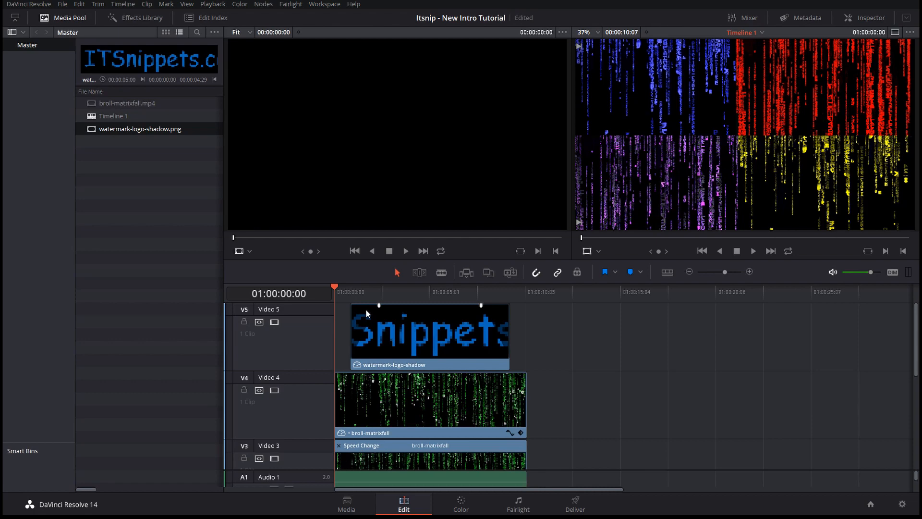
key(space)
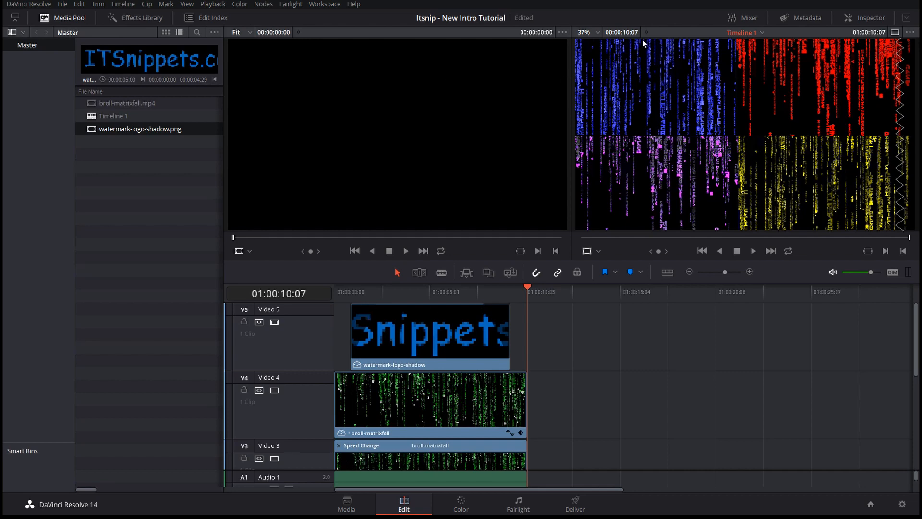
click(591, 32)
click(594, 32)
click(503, 415)
Go to the Deliver page and choose the YouTube 1080p render preset.
click(575, 505)
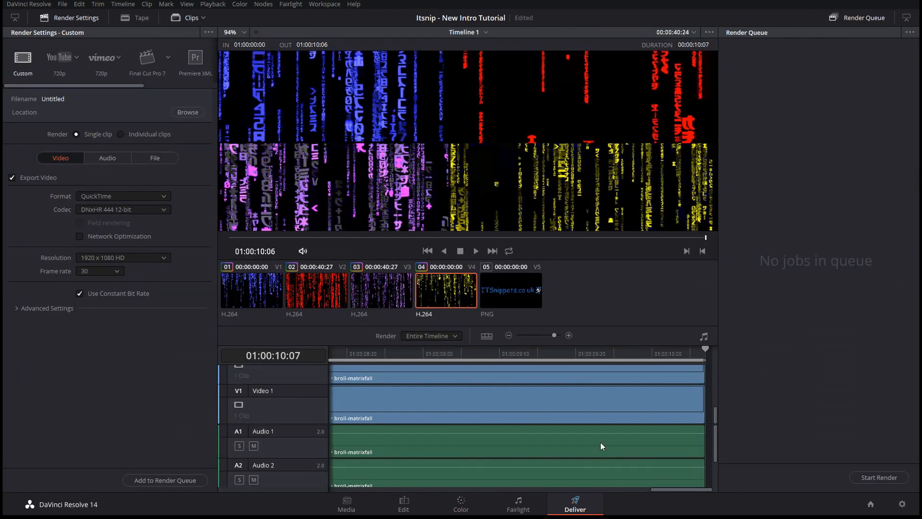
click(69, 63)
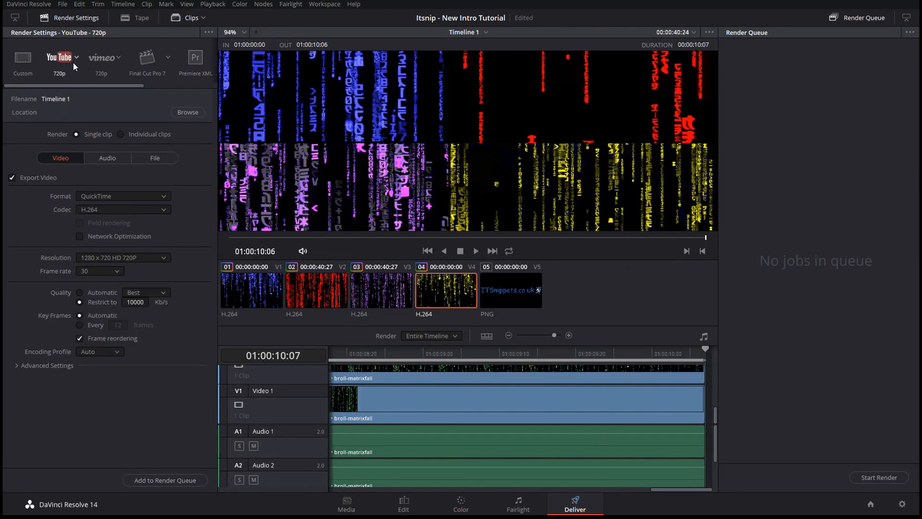
click(74, 61)
click(73, 86)
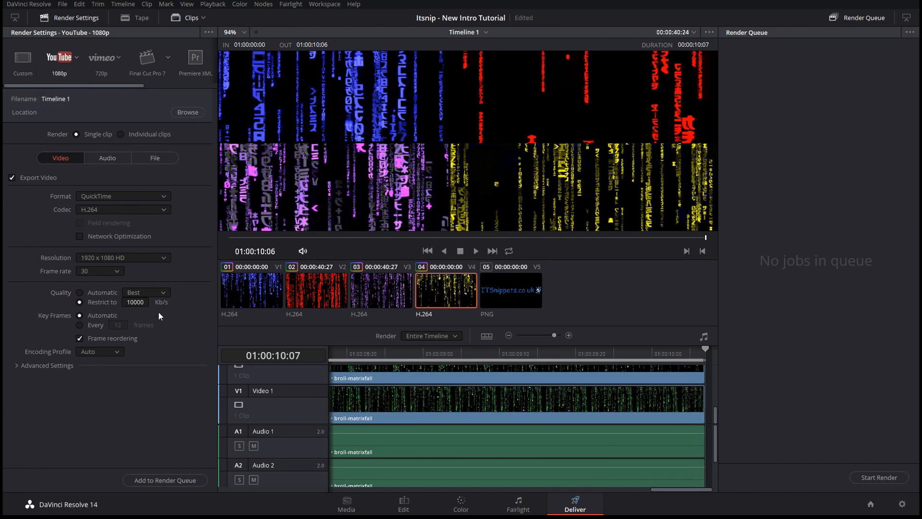
Set the export format to MP4 and send the timeline to the render queue.
click(137, 199)
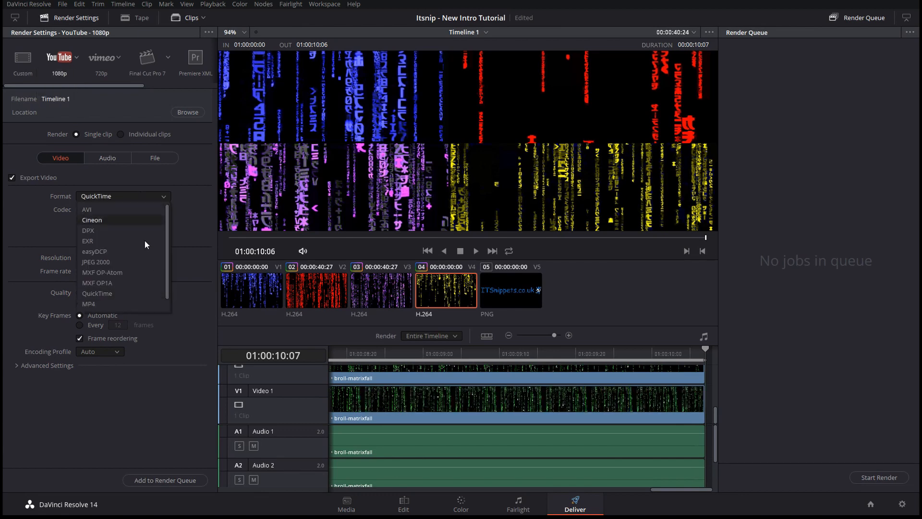
click(115, 301)
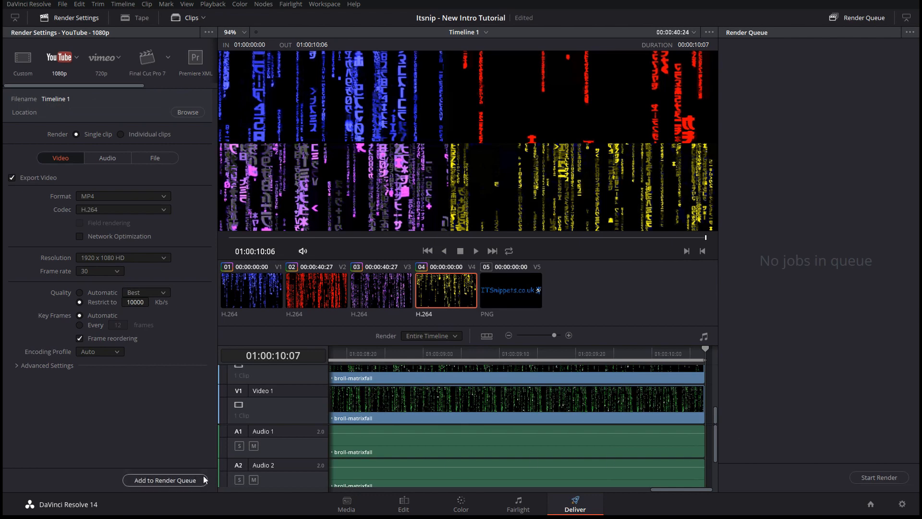
click(168, 481)
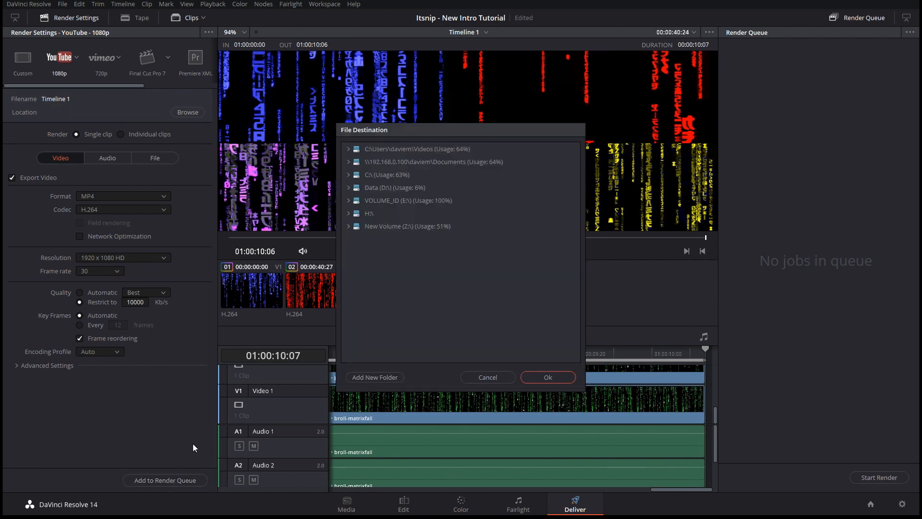
Create a destination folder named "ITSnip - Intro Tutorial" inside the Test folder of the Videos location.
click(351, 148)
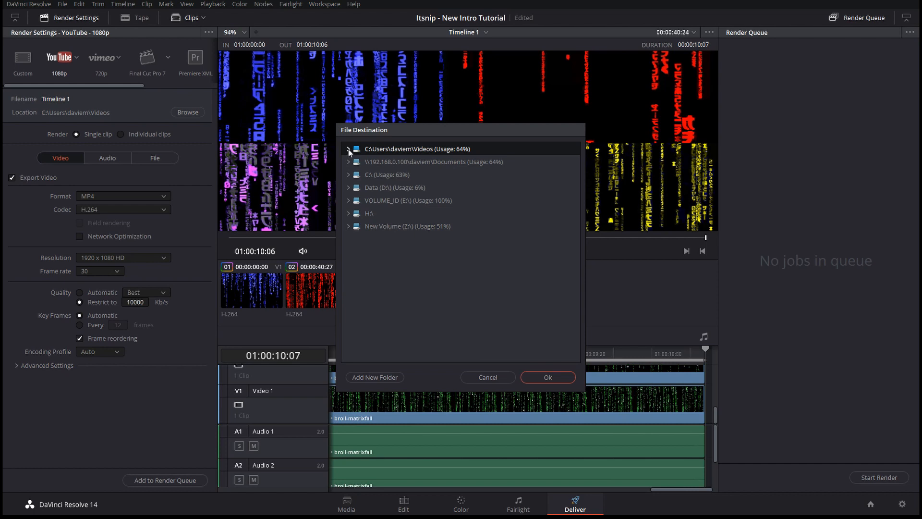
click(348, 149)
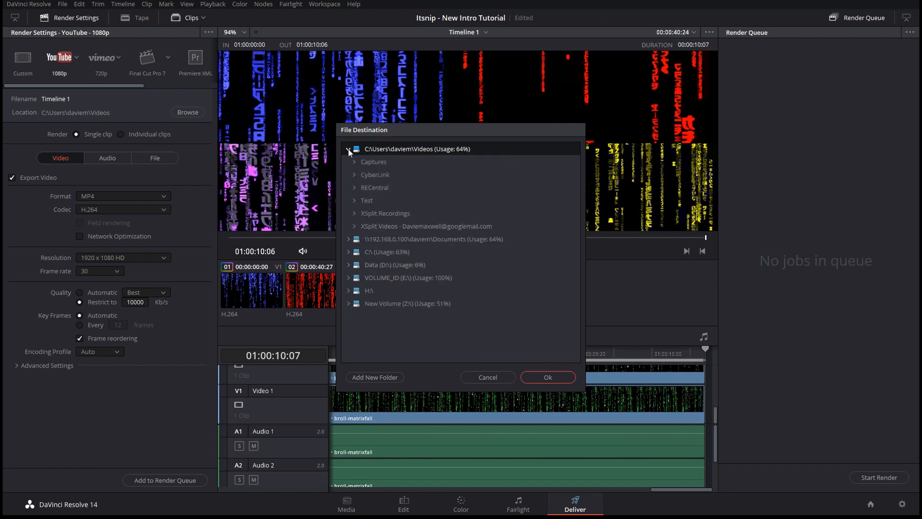
click(354, 200)
click(367, 201)
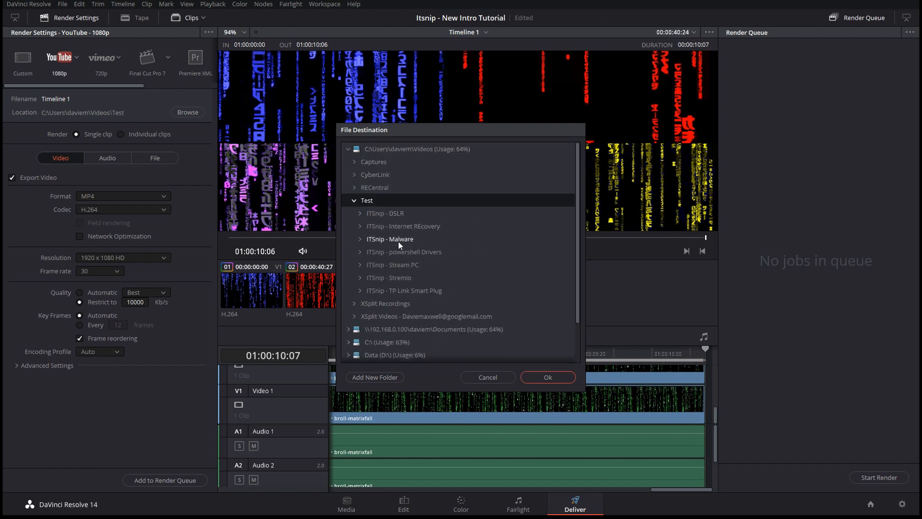
click(382, 376)
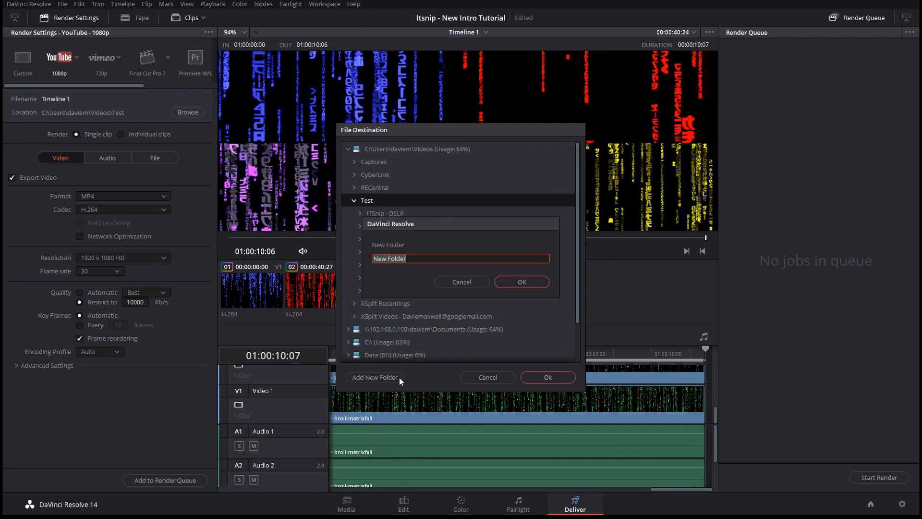
text(iotsNIP - iNTROP tUI)
key(ctrl+shift+Left)
key(ctrl+shift+Left)
key(ctrl+shift+Left)
key(BackSpace)
text(ITSnip -)
text(Intro Tutorial)
click(523, 283)
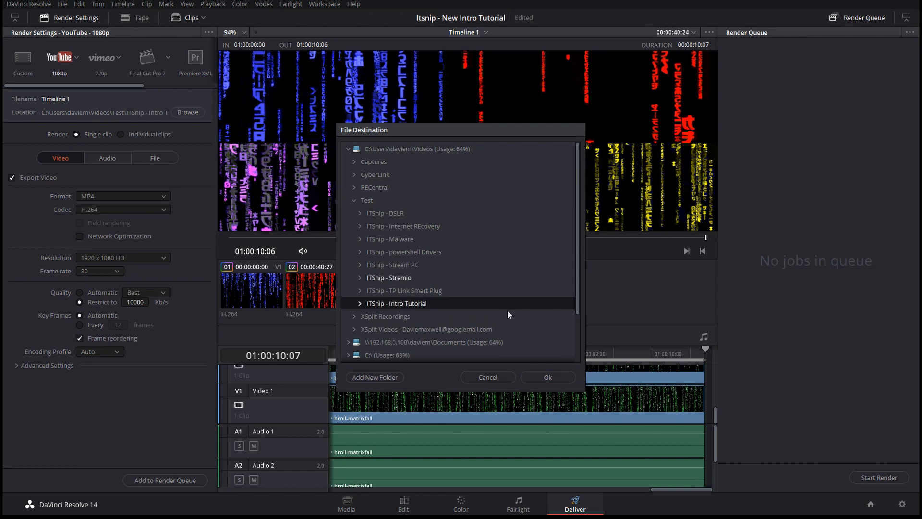
Accept the ITSnip - Intro Tutorial folder as the render destination and start rendering the queued job.
click(553, 376)
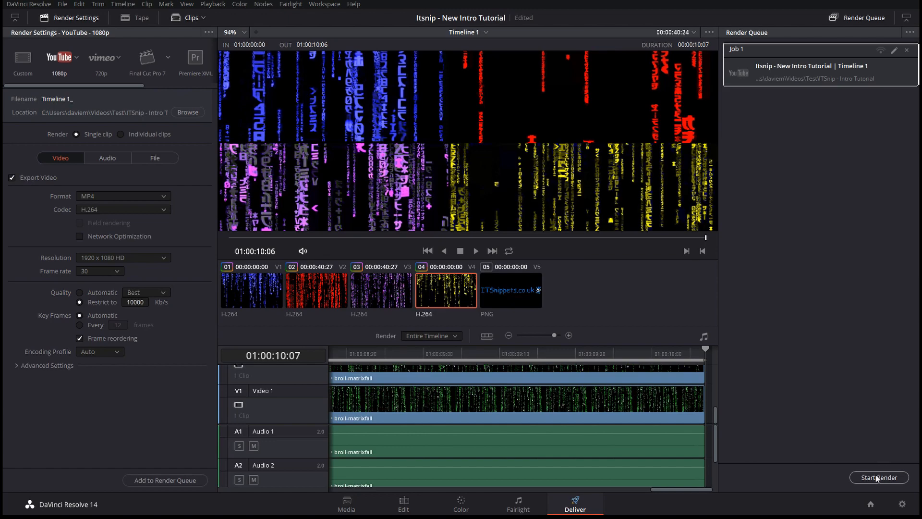
click(875, 476)
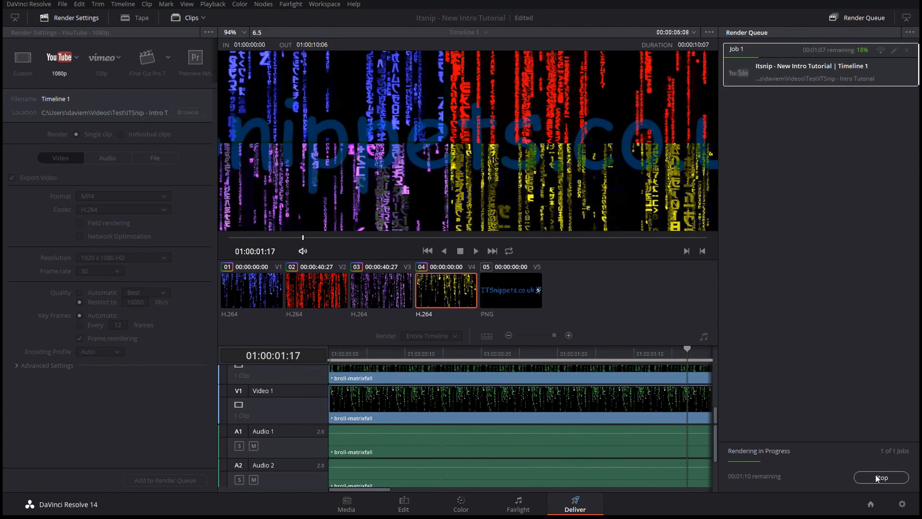